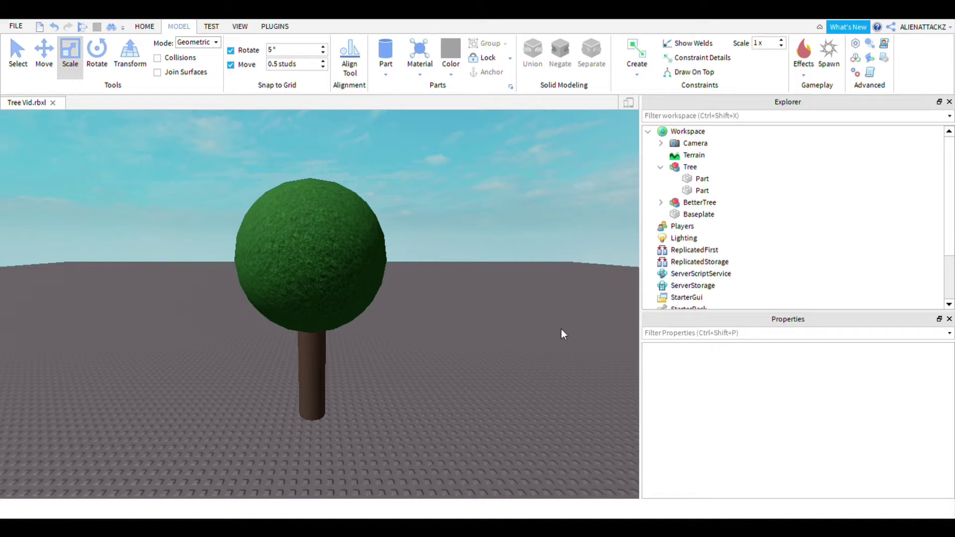
Step: Examine the existing simple round tree and the more detailed low-poly tree from several viewpoints
{"action": "key", "text": "d"}
{"action": "right_click_drag", "start_coordinate": [592, 298], "coordinate": [577, 339]}
{"action": "key", "text": "s"}
{"action": "key", "text": "w"}
{"action": "right_click_drag", "start_coordinate": [607, 279], "coordinate": [568, 361]}
{"action": "key", "text": "s"}
{"action": "key", "text": "w"}
{"action": "key", "text": "s"}
{"action": "key", "text": "w"}
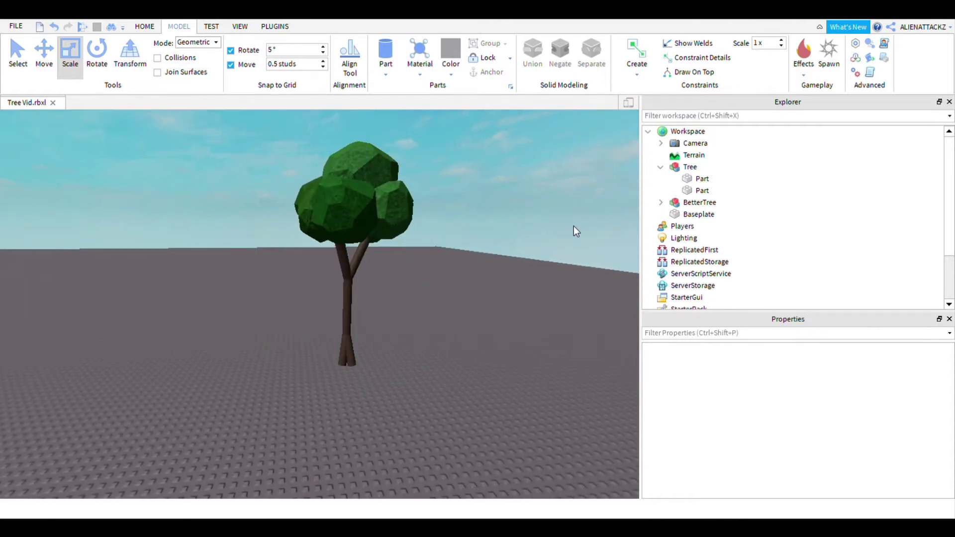
{"action": "key", "text": "a"}
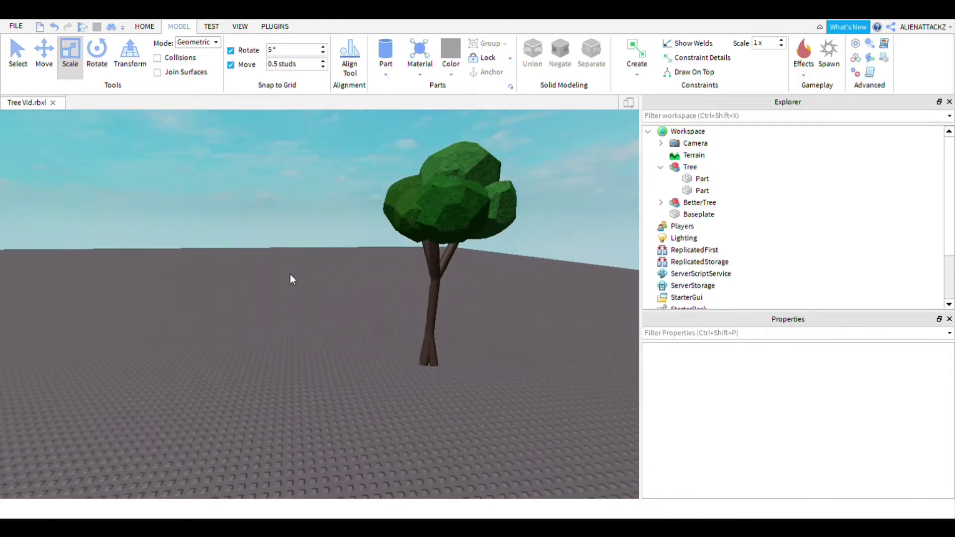
Step: Insert the Tree Leaf Mesh Part from My Models in the Toolbox into an empty area of the baseplate
{"action": "key", "text": "w"}
{"action": "left_click", "coordinate": [240, 26]}
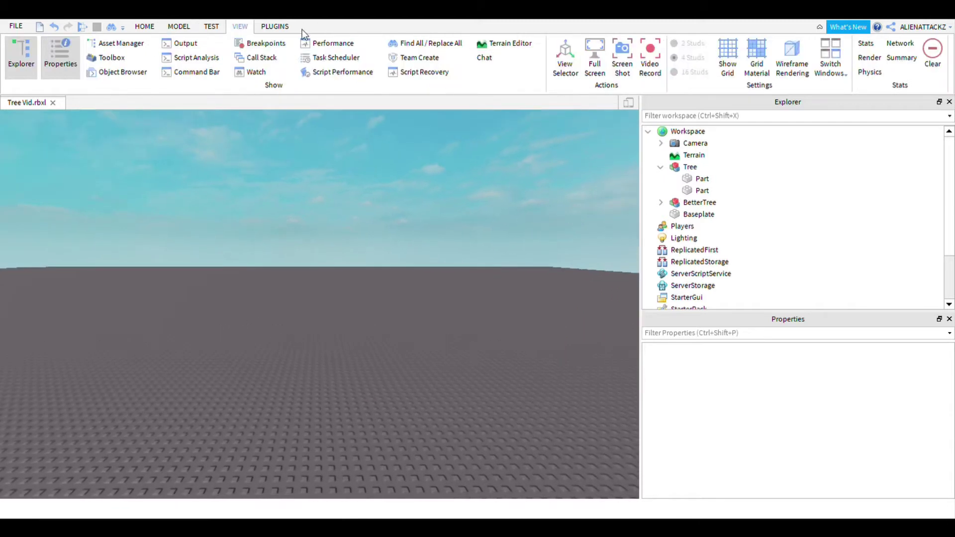
{"action": "left_click", "coordinate": [112, 57]}
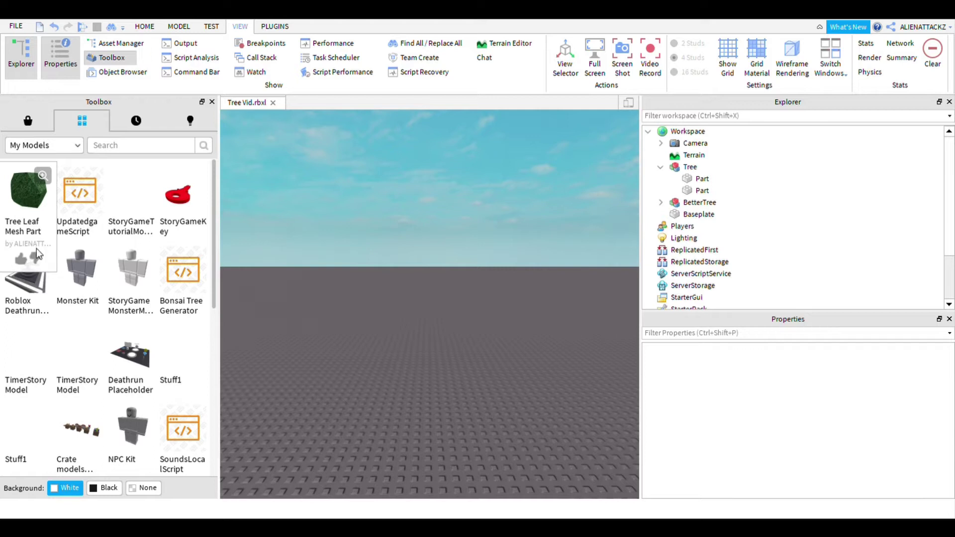
{"action": "left_click", "coordinate": [39, 251]}
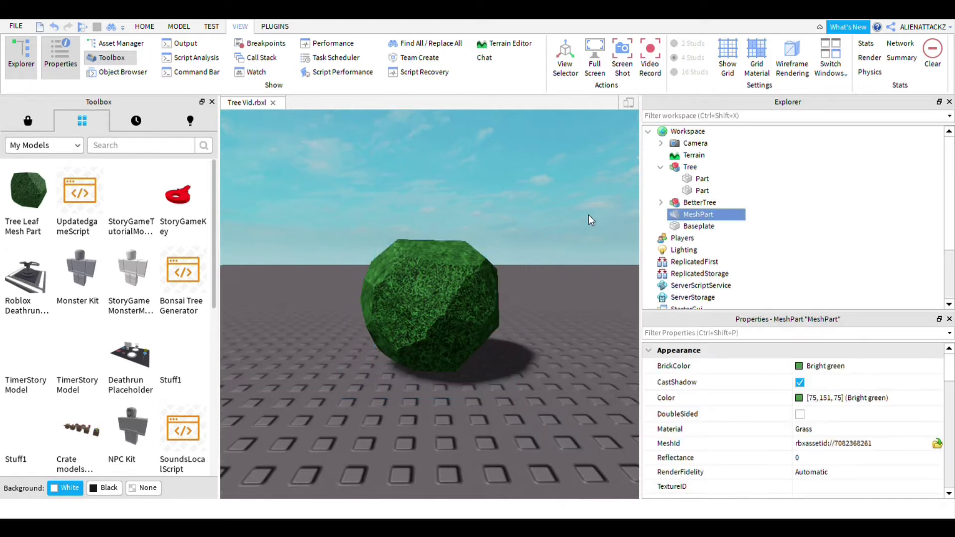
Step: Close the Toolbox and shift the leaf mesh across the baseplate with the Move tool
{"action": "left_click", "coordinate": [144, 26]}
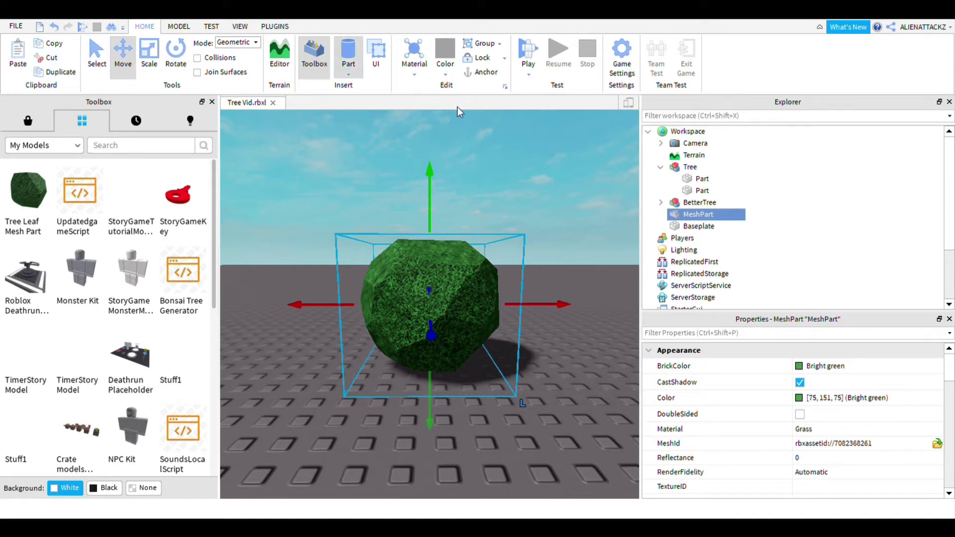
{"action": "left_click", "coordinate": [616, 266]}
{"action": "left_click", "coordinate": [574, 327]}
{"action": "left_click_drag", "start_coordinate": [555, 285], "coordinate": [600, 299]}
{"action": "right_click_drag", "start_coordinate": [600, 298], "coordinate": [611, 317]}
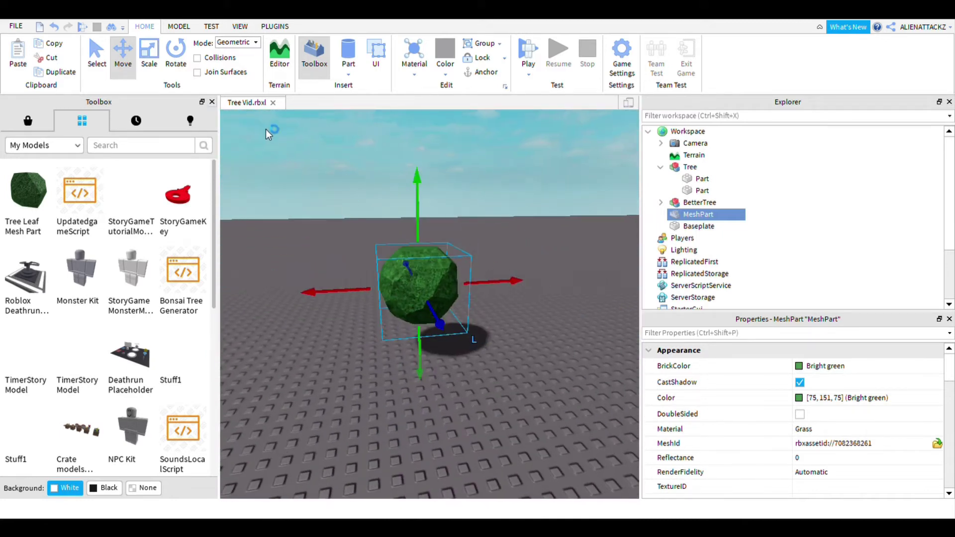
{"action": "right_click_drag", "start_coordinate": [399, 198], "coordinate": [583, 311]}
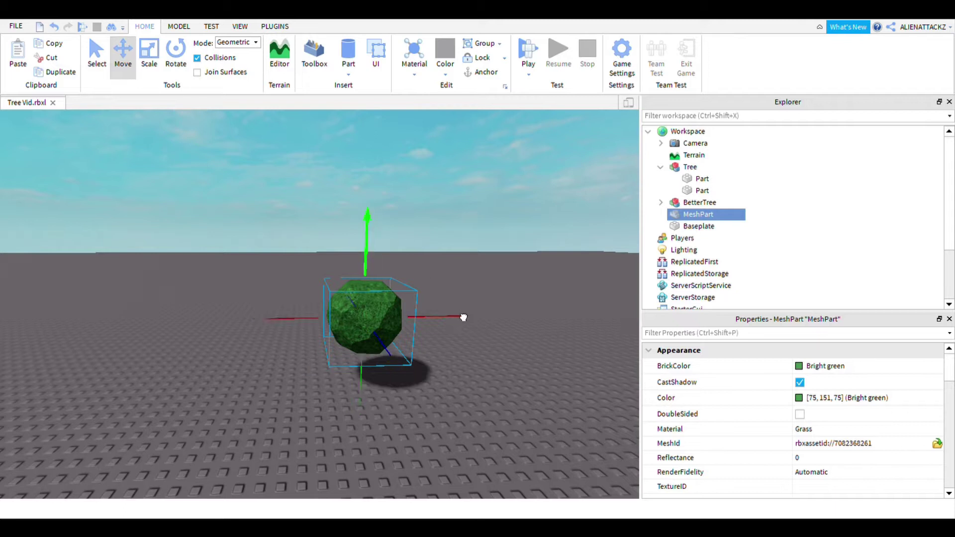
{"action": "left_click_drag", "start_coordinate": [472, 320], "coordinate": [473, 406]}
{"action": "right_click_drag", "start_coordinate": [515, 209], "coordinate": [551, 253]}
{"action": "scroll", "coordinate": [551, 253], "scroll_direction": "up", "scroll_amount": 2}
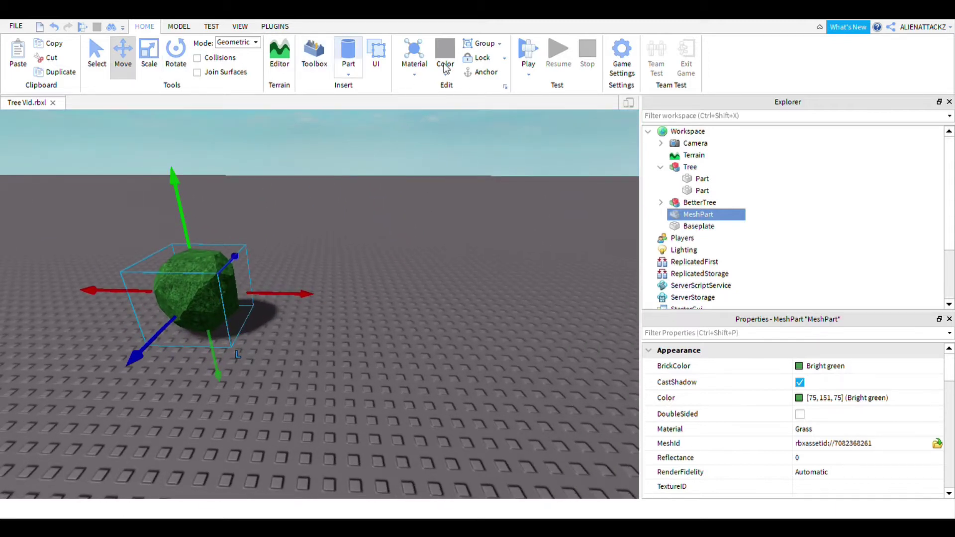
Step: Insert a cylinder part beside the leaf mesh and rotate it to stand upright
{"action": "left_click", "coordinate": [349, 53]}
{"action": "scroll", "coordinate": [432, 292], "scroll_direction": "up", "scroll_amount": 3}
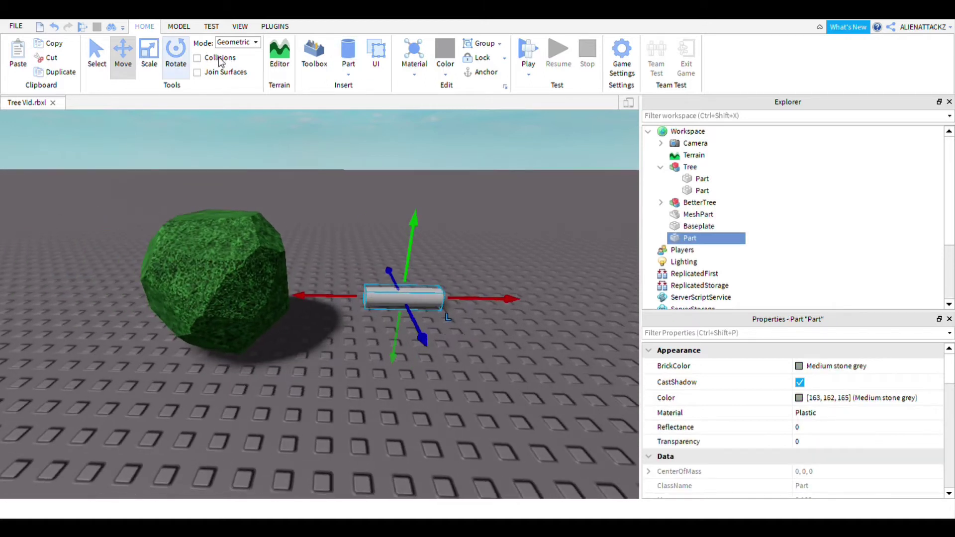
{"action": "left_click", "coordinate": [177, 59]}
{"action": "right_click_drag", "start_coordinate": [478, 301], "coordinate": [508, 304]}
{"action": "left_click_drag", "start_coordinate": [392, 299], "coordinate": [513, 424]}
Step: Set the upright cylinder's BrickColor to Dark taupe and its Material to Wood
{"action": "left_click", "coordinate": [836, 367]}
{"action": "left_click", "coordinate": [847, 462]}
{"action": "left_click", "coordinate": [846, 413]}
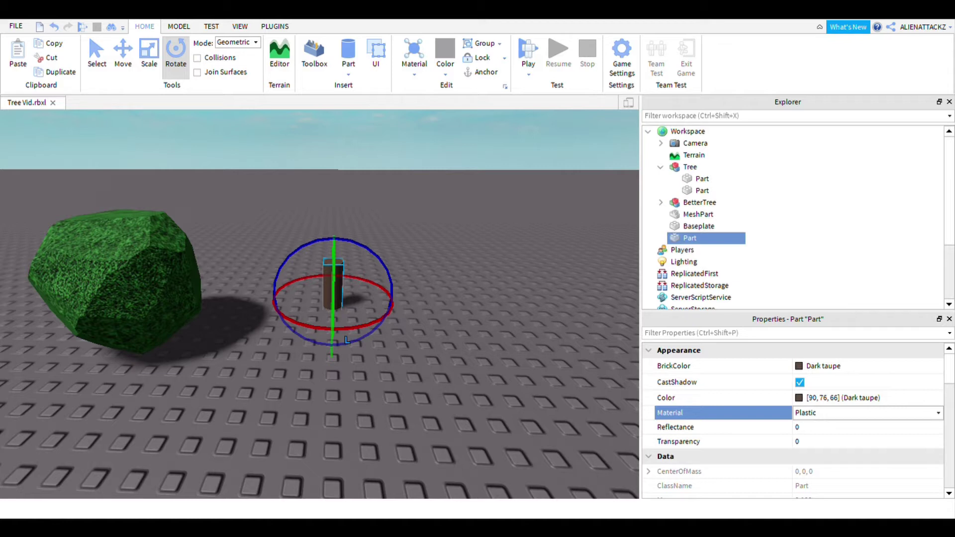
{"action": "left_click", "coordinate": [527, 246]}
{"action": "scroll", "coordinate": [398, 365], "scroll_direction": "down", "scroll_amount": 1}
Step: Stretch the cylinder upward with the Scale tool to form a tall, slim tree trunk
{"action": "left_click", "coordinate": [333, 279]}
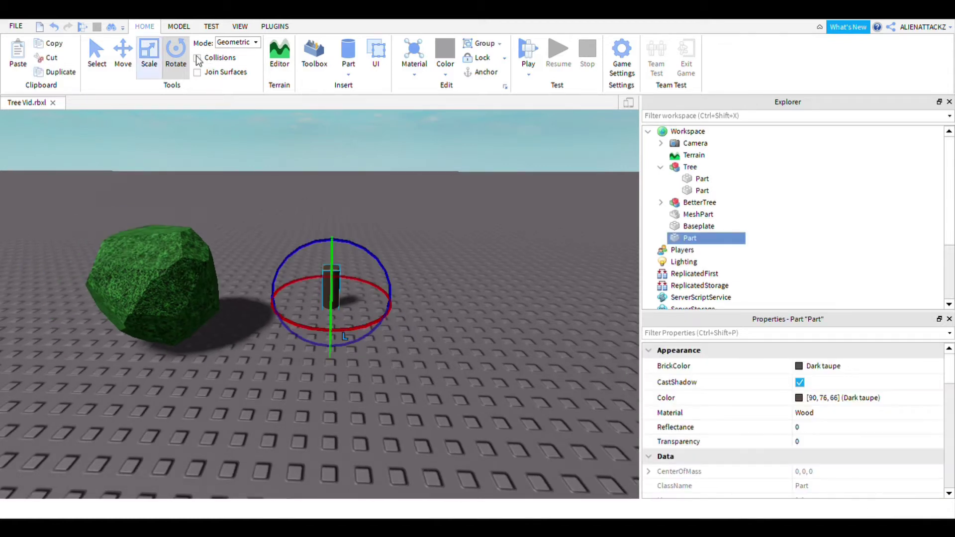
{"action": "left_click", "coordinate": [149, 55]}
{"action": "left_click_drag", "start_coordinate": [434, 452], "coordinate": [407, 412]}
{"action": "left_click_drag", "start_coordinate": [416, 311], "coordinate": [417, 187]}
{"action": "right_click_drag", "start_coordinate": [459, 229], "coordinate": [455, 258]}
{"action": "scroll", "coordinate": [455, 258], "scroll_direction": "down", "scroll_amount": 2}
{"action": "mouse_move", "coordinate": [455, 264]}
{"action": "left_mouse_down"}
{"action": "mouse_move", "coordinate": [437, 303]}
{"action": "mouse_move", "coordinate": [437, 219]}
{"action": "mouse_move", "coordinate": [444, 255]}
{"action": "left_mouse_up"}
{"action": "scroll", "coordinate": [484, 380], "scroll_direction": "down", "scroll_amount": 2}
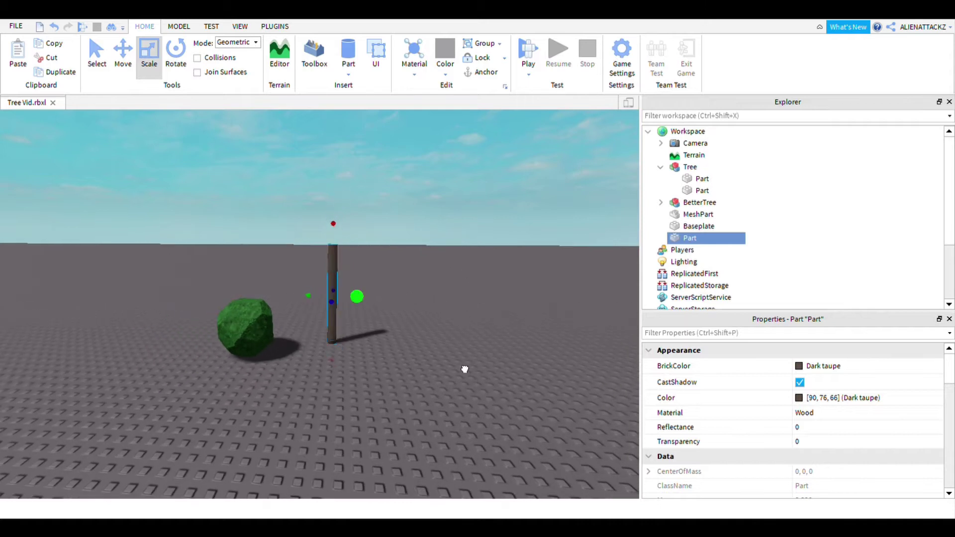
{"action": "left_click_drag", "start_coordinate": [465, 369], "coordinate": [468, 369]}
{"action": "right_click_drag", "start_coordinate": [472, 371], "coordinate": [564, 227]}
{"action": "left_click", "coordinate": [564, 227]}
{"action": "scroll", "coordinate": [557, 225], "scroll_direction": "down", "scroll_amount": 5}
{"action": "scroll", "coordinate": [414, 408], "scroll_direction": "up", "scroll_amount": 1}
{"action": "scroll", "coordinate": [411, 405], "scroll_direction": "up", "scroll_amount": 2}
Step: Disable CastShadow on both the trunk cylinder and the leaf mesh
{"action": "left_click", "coordinate": [290, 369]}
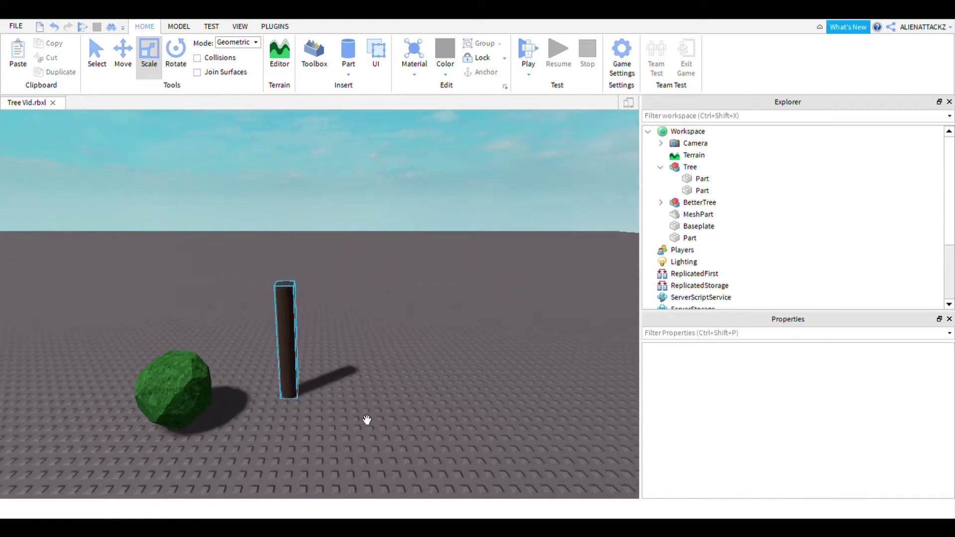
{"action": "left_click", "coordinate": [800, 382]}
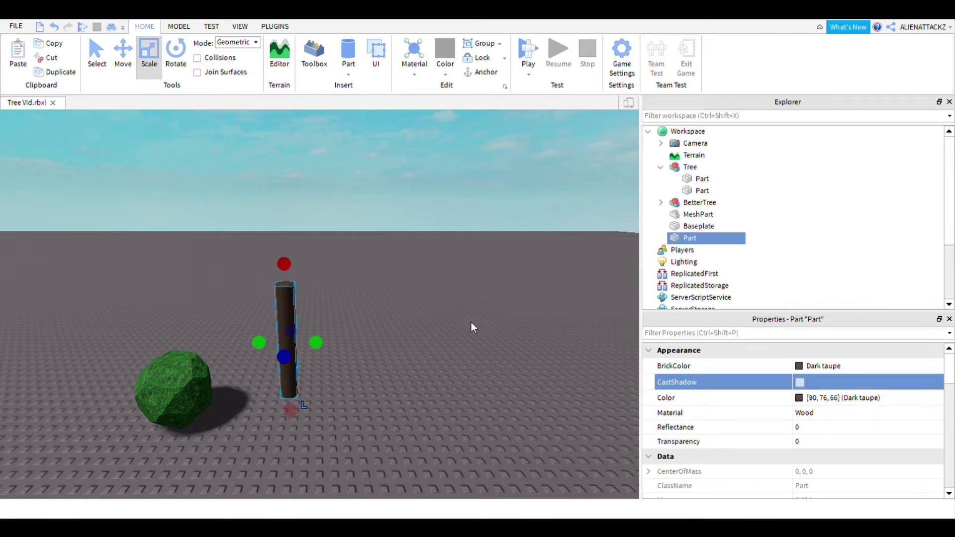
{"action": "left_click", "coordinate": [174, 388]}
{"action": "left_click", "coordinate": [800, 382]}
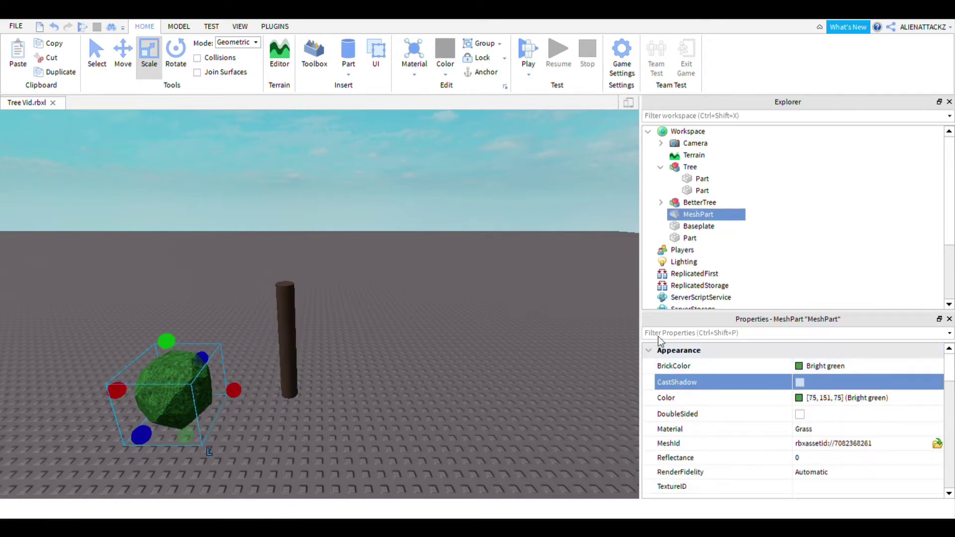
Step: Activate the v4 building plugin and place a second matching cylinder on top of the trunk
{"action": "left_click", "coordinate": [503, 227]}
{"action": "right_click_drag", "start_coordinate": [503, 227], "coordinate": [577, 222]}
{"action": "scroll", "coordinate": [452, 371], "scroll_direction": "up", "scroll_amount": 2}
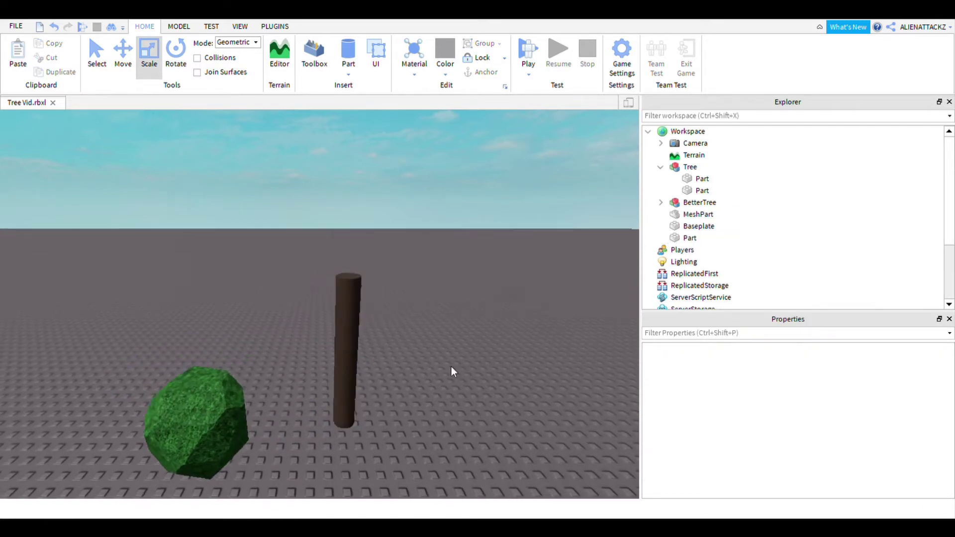
{"action": "scroll", "coordinate": [452, 371], "scroll_direction": "up", "scroll_amount": 2}
{"action": "left_click", "coordinate": [274, 26]}
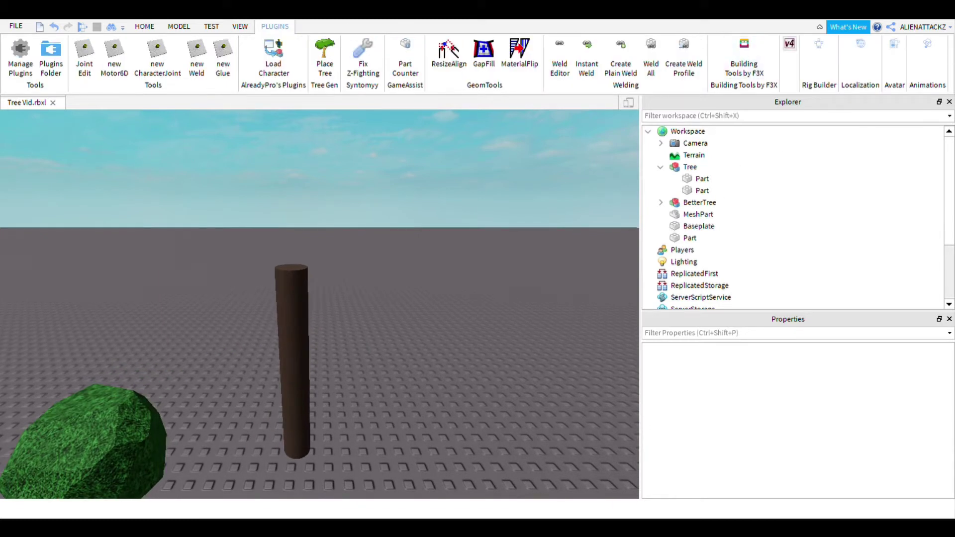
{"action": "left_click", "coordinate": [790, 44]}
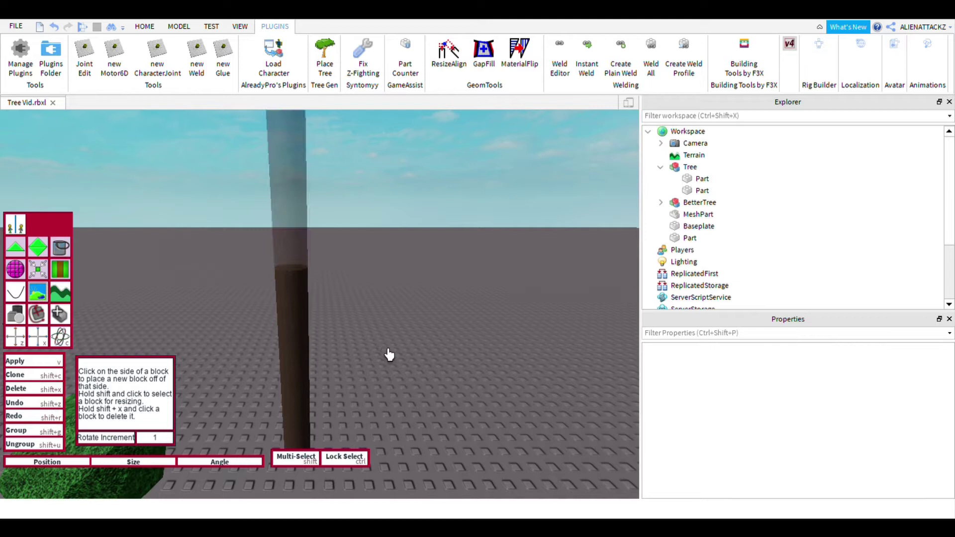
{"action": "key", "text": "v"}
Step: Tilt the upper cylinder about its lower end so it leans away from the leaf mesh as a branch
{"action": "scroll", "coordinate": [400, 371], "scroll_direction": "down", "scroll_amount": 3}
{"action": "right_click_drag", "start_coordinate": [399, 371], "coordinate": [391, 361]}
{"action": "scroll", "coordinate": [391, 361], "scroll_direction": "up", "scroll_amount": 2}
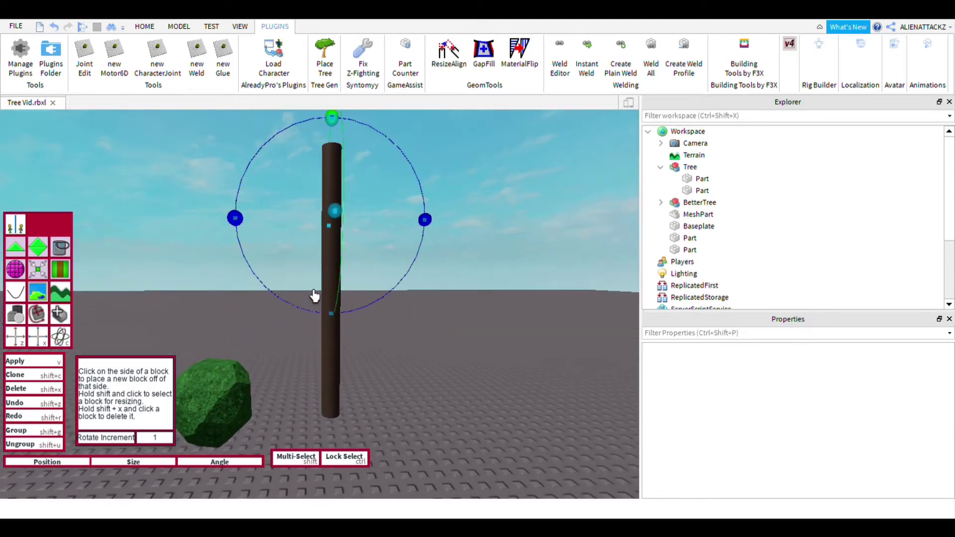
{"action": "left_click_drag", "start_coordinate": [315, 296], "coordinate": [399, 254]}
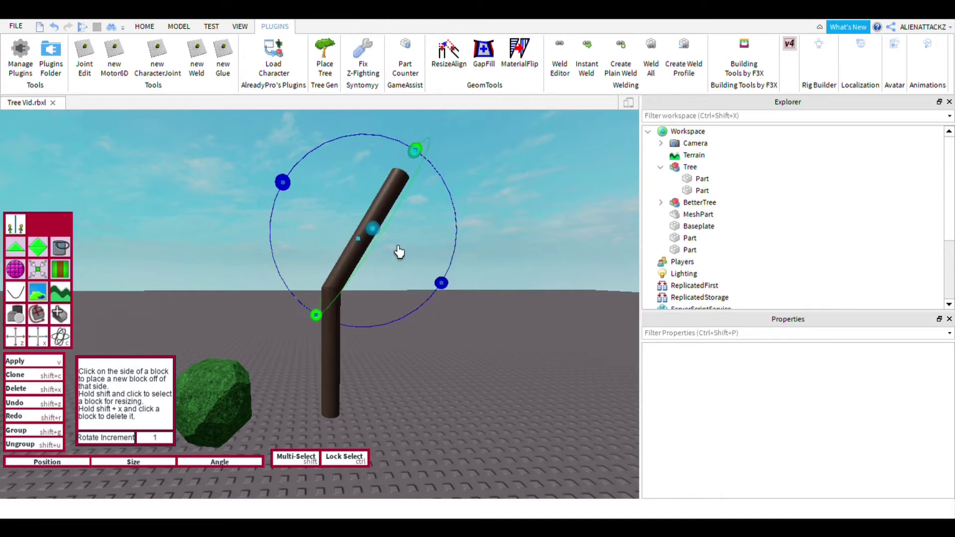
Step: Shorten the tilted branch from its free end with the Scale tool
{"action": "scroll", "coordinate": [427, 264], "scroll_direction": "up", "scroll_amount": 3}
{"action": "left_click", "coordinate": [144, 26]}
{"action": "left_click", "coordinate": [149, 55]}
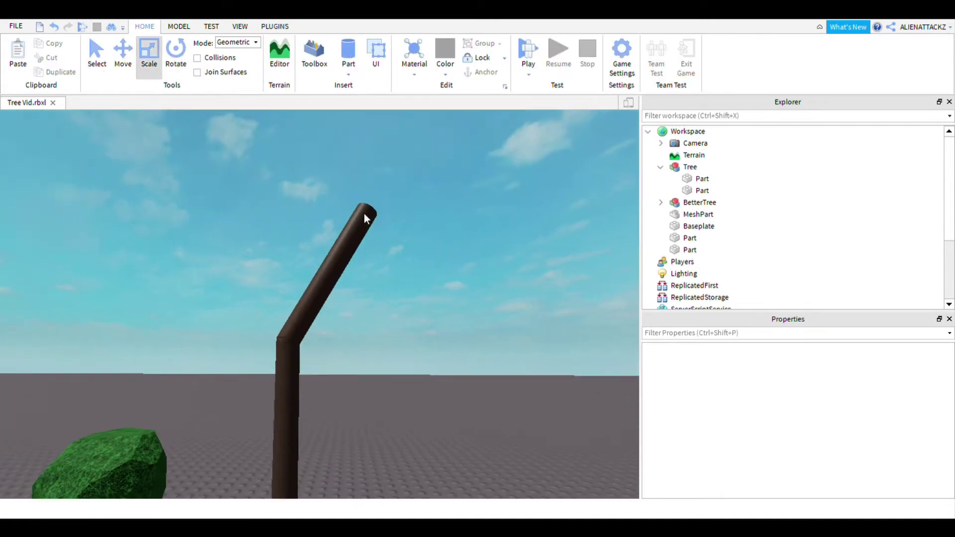
{"action": "left_click", "coordinate": [366, 219]}
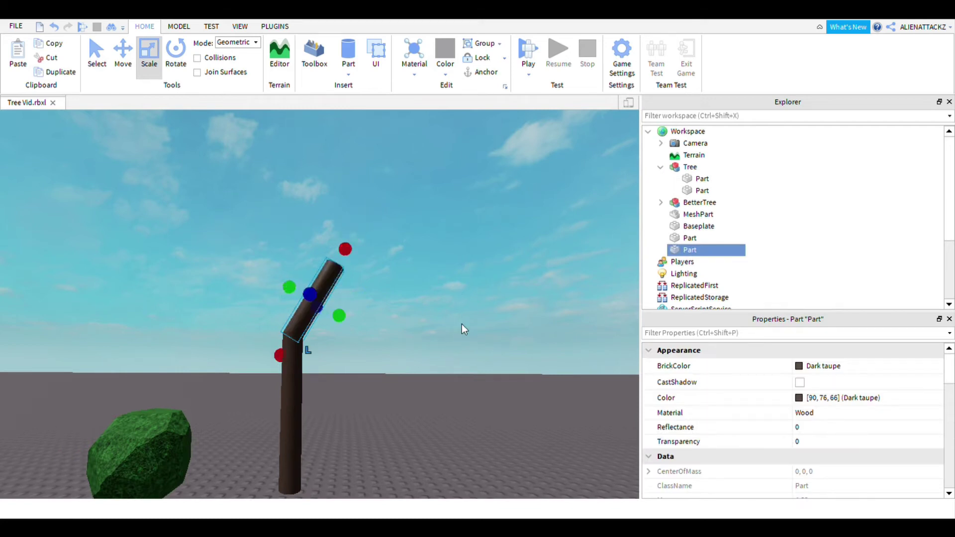
Step: Examine how the branches fork beneath the canopy of the finished low-poly tree
{"action": "scroll", "coordinate": [464, 331], "scroll_direction": "down", "scroll_amount": 3}
{"action": "left_click", "coordinate": [506, 270]}
{"action": "right_click_drag", "start_coordinate": [506, 269], "coordinate": [397, 348]}
{"action": "scroll", "coordinate": [452, 270], "scroll_direction": "up", "scroll_amount": 4}
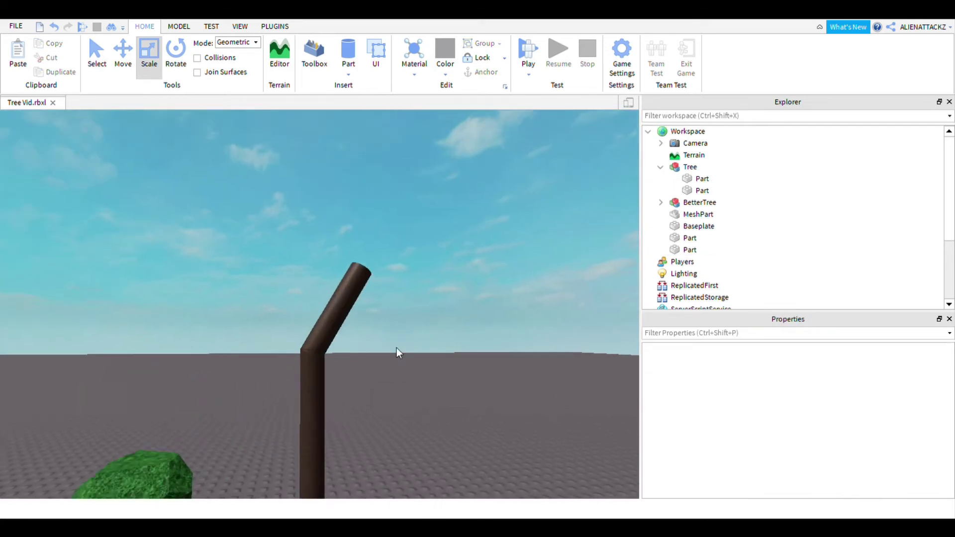
{"action": "left_click", "coordinate": [348, 311]}
{"action": "scroll", "coordinate": [446, 392], "scroll_direction": "down", "scroll_amount": 3}
{"action": "right_click_drag", "start_coordinate": [446, 392], "coordinate": [482, 376]}
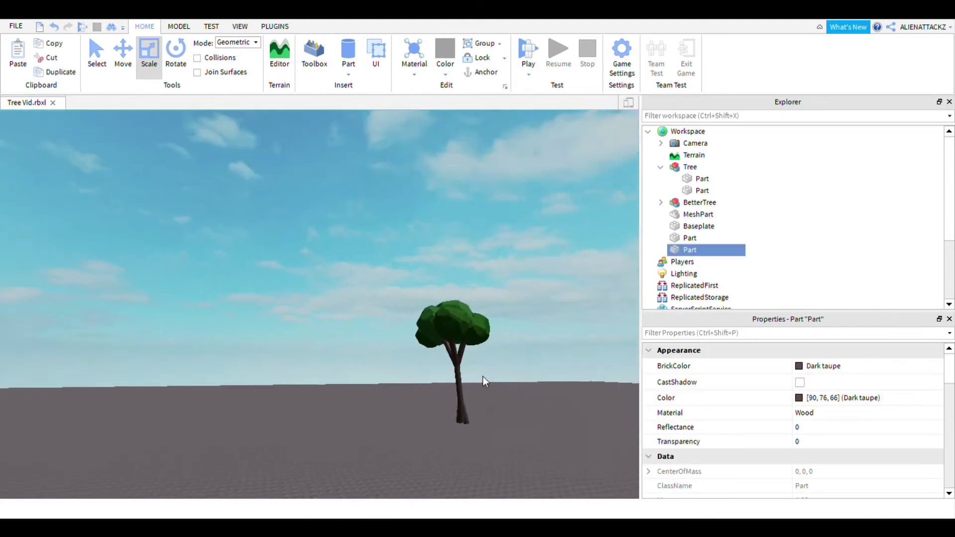
{"action": "scroll", "coordinate": [483, 376], "scroll_direction": "up", "scroll_amount": 8}
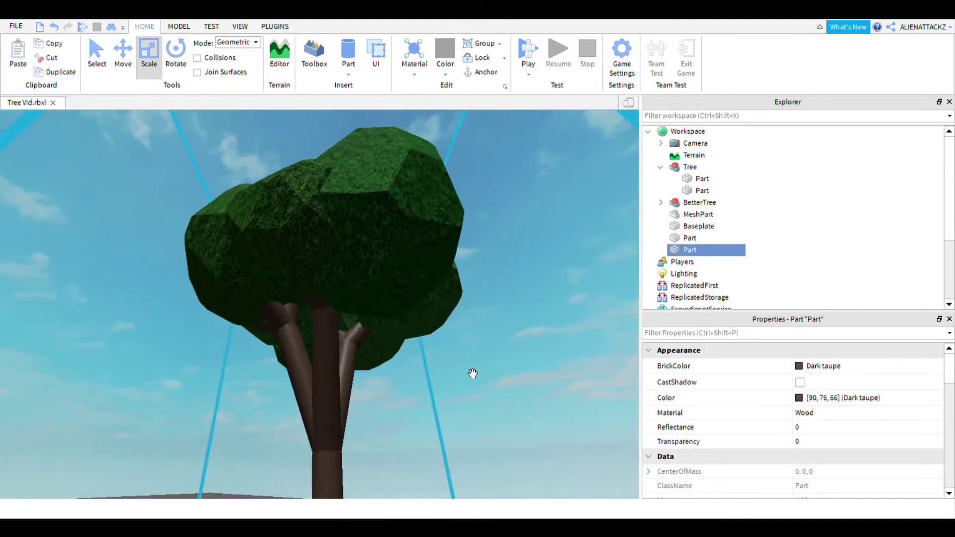
{"action": "scroll", "coordinate": [472, 374], "scroll_direction": "up", "scroll_amount": 4}
{"action": "scroll", "coordinate": [438, 450], "scroll_direction": "down", "scroll_amount": 3}
{"action": "scroll", "coordinate": [456, 400], "scroll_direction": "up", "scroll_amount": 3}
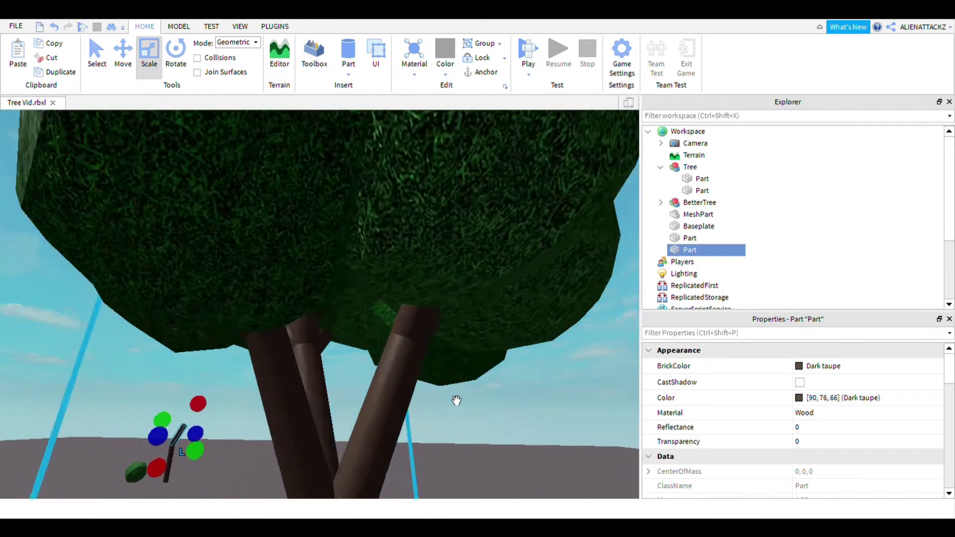
{"action": "scroll", "coordinate": [456, 400], "scroll_direction": "up", "scroll_amount": 3}
{"action": "right_click_drag", "start_coordinate": [457, 401], "coordinate": [465, 192]}
Step: Duplicate the tilted branch, rotate the copy to another direction and move it near the top of the trunk
{"action": "left_click", "coordinate": [556, 380]}
{"action": "right_click_drag", "start_coordinate": [555, 380], "coordinate": [406, 437]}
{"action": "scroll", "coordinate": [406, 438], "scroll_direction": "down", "scroll_amount": 1}
{"action": "left_click", "coordinate": [390, 404]}
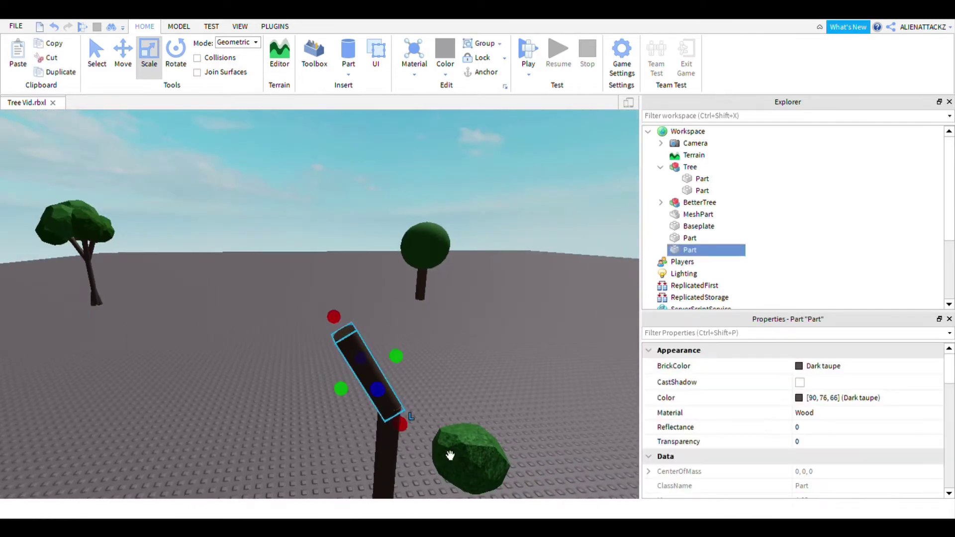
{"action": "key", "text": "ctrl+d"}
{"action": "left_click", "coordinate": [180, 60]}
{"action": "right_click_drag", "start_coordinate": [463, 164], "coordinate": [433, 307]}
{"action": "left_click_drag", "start_coordinate": [419, 287], "coordinate": [469, 298]}
{"action": "left_click", "coordinate": [123, 53]}
{"action": "left_click_drag", "start_coordinate": [390, 278], "coordinate": [506, 358]}
{"action": "right_click_drag", "start_coordinate": [507, 358], "coordinate": [368, 303]}
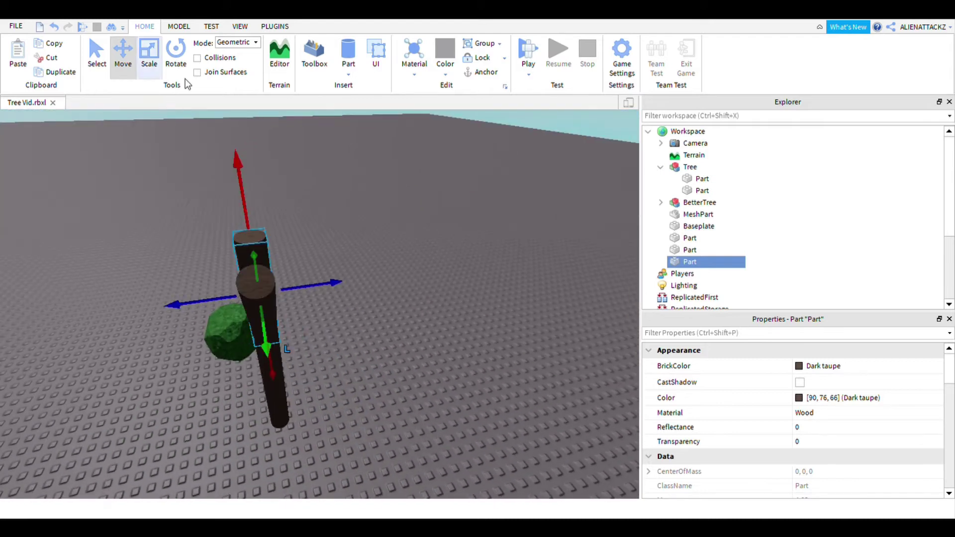
Step: Rotate the duplicated branch outward and seat its lower end on the trunk top to form a fork
{"action": "left_click", "coordinate": [176, 54]}
{"action": "left_click_drag", "start_coordinate": [317, 294], "coordinate": [407, 311]}
{"action": "left_click", "coordinate": [123, 53]}
{"action": "left_click_drag", "start_coordinate": [379, 371], "coordinate": [410, 374]}
{"action": "right_click_drag", "start_coordinate": [410, 374], "coordinate": [429, 359]}
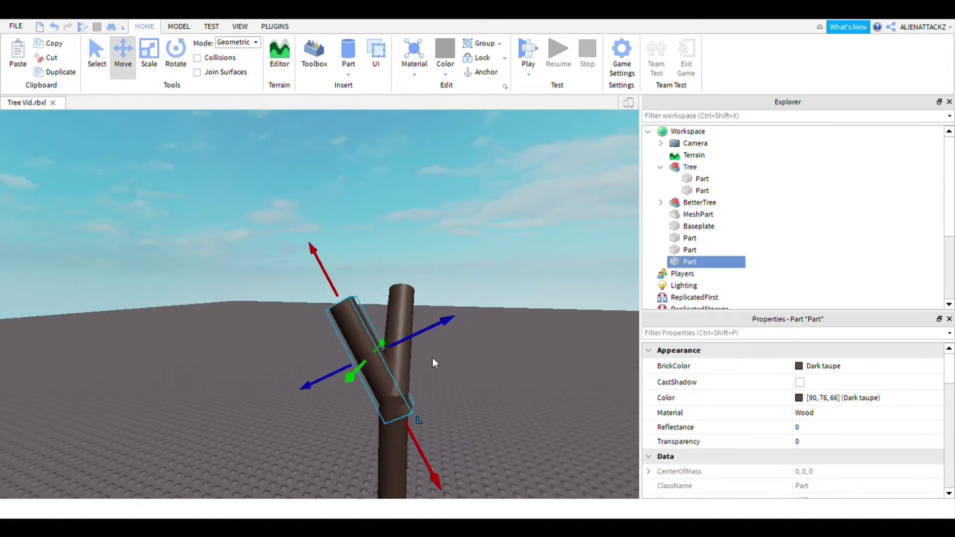
{"action": "left_click_drag", "start_coordinate": [516, 423], "coordinate": [515, 420]}
{"action": "left_click_drag", "start_coordinate": [438, 484], "coordinate": [431, 470]}
{"action": "left_click", "coordinate": [602, 422]}
{"action": "scroll", "coordinate": [522, 431], "scroll_direction": "down", "scroll_amount": 3}
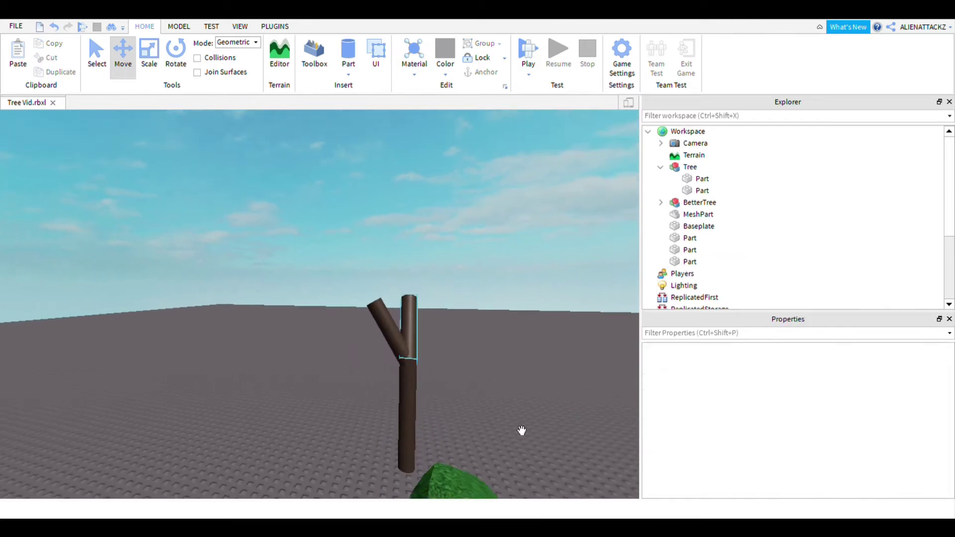
Step: Adjust the second branch's rotation at the fork and reposition its base against the trunk top
{"action": "scroll", "coordinate": [522, 431], "scroll_direction": "up", "scroll_amount": 1}
{"action": "left_click", "coordinate": [408, 341]}
{"action": "key", "text": "f"}
{"action": "left_click", "coordinate": [176, 55]}
{"action": "left_click_drag", "start_coordinate": [432, 283], "coordinate": [411, 271]}
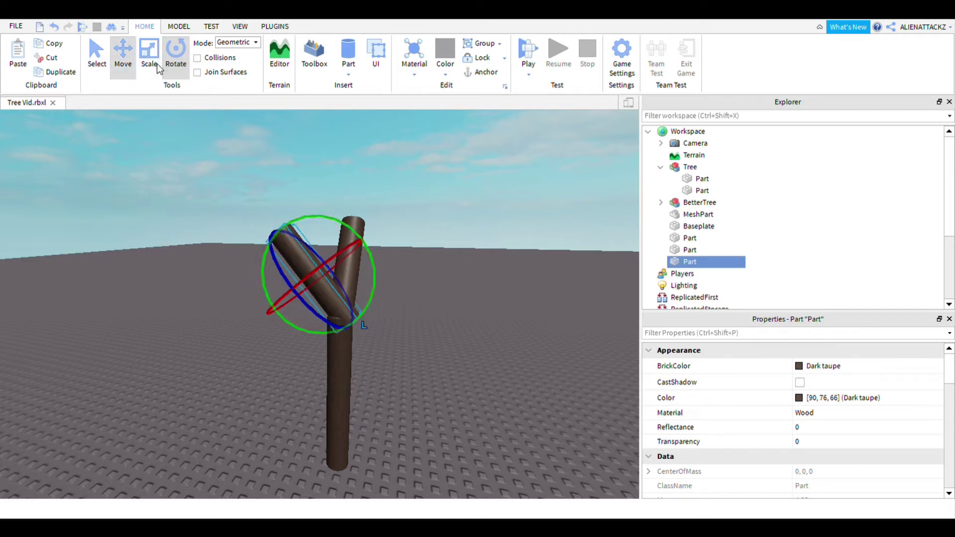
{"action": "left_click", "coordinate": [123, 57]}
{"action": "left_click_drag", "start_coordinate": [469, 290], "coordinate": [415, 268]}
Step: Examine the fork of the two branches and the trunk from several sides
{"action": "left_click", "coordinate": [580, 339]}
{"action": "key", "text": "a"}
{"action": "left_click", "coordinate": [418, 319]}
{"action": "left_click", "coordinate": [150, 65]}
{"action": "key", "text": "s"}
{"action": "left_click", "coordinate": [502, 208]}
{"action": "right_click_drag", "start_coordinate": [503, 208], "coordinate": [403, 255]}
{"action": "key", "text": "w"}
{"action": "key", "text": "d"}
{"action": "key", "text": "s"}
{"action": "key", "text": "d"}
{"action": "right_click_drag", "start_coordinate": [404, 299], "coordinate": [432, 312]}
{"action": "key", "text": "w"}
{"action": "key", "text": "s"}
{"action": "key", "text": "w"}
{"action": "right_click_drag", "start_coordinate": [478, 367], "coordinate": [490, 380]}
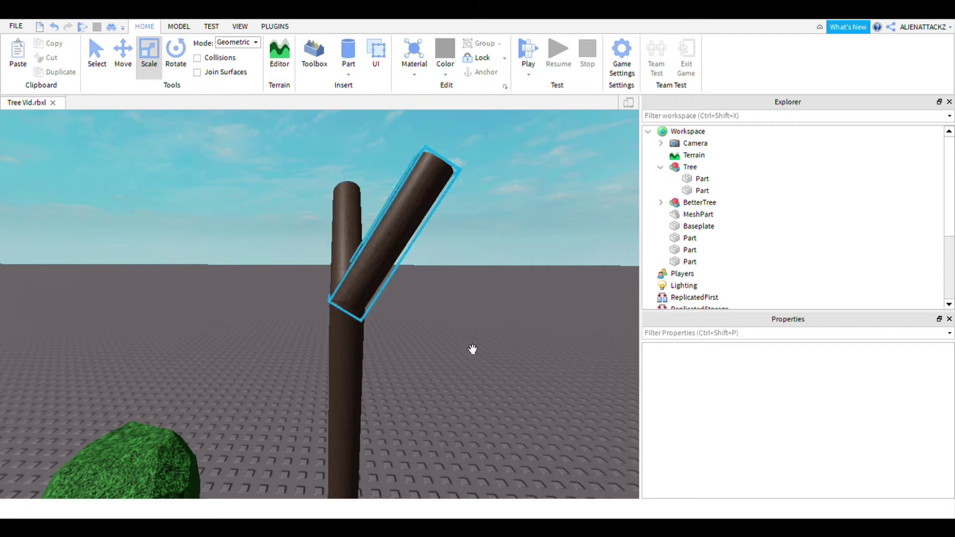
Step: Duplicate one of the two tilted branches and rotate the copy upright beside the fork
{"action": "left_click", "coordinate": [349, 236]}
{"action": "key", "text": "a"}
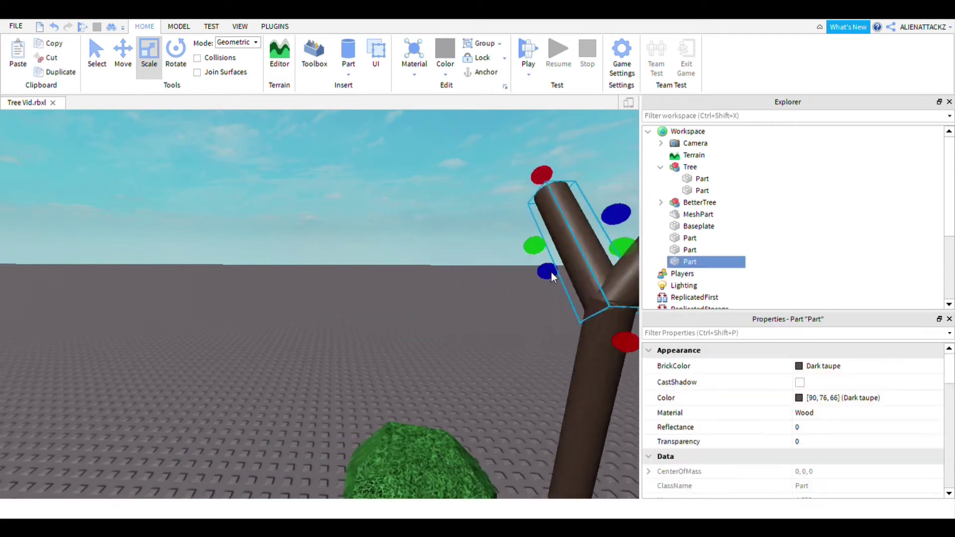
{"action": "right_click_drag", "start_coordinate": [529, 273], "coordinate": [608, 267]}
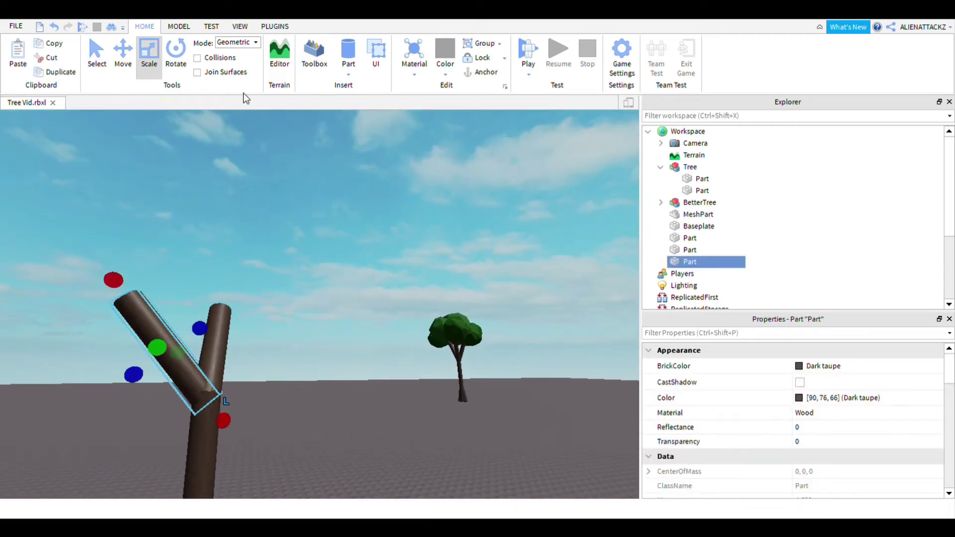
{"action": "key", "text": "ctrl+d"}
{"action": "left_click", "coordinate": [184, 64]}
{"action": "right_click_drag", "start_coordinate": [251, 130], "coordinate": [273, 252]}
{"action": "left_click_drag", "start_coordinate": [218, 252], "coordinate": [305, 292]}
{"action": "scroll", "coordinate": [318, 282], "scroll_direction": "down", "scroll_amount": 1}
{"action": "left_click", "coordinate": [334, 258]}
{"action": "scroll", "coordinate": [192, 283], "scroll_direction": "up", "scroll_amount": 1}
{"action": "key", "text": "a"}
{"action": "left_click", "coordinate": [242, 244]}
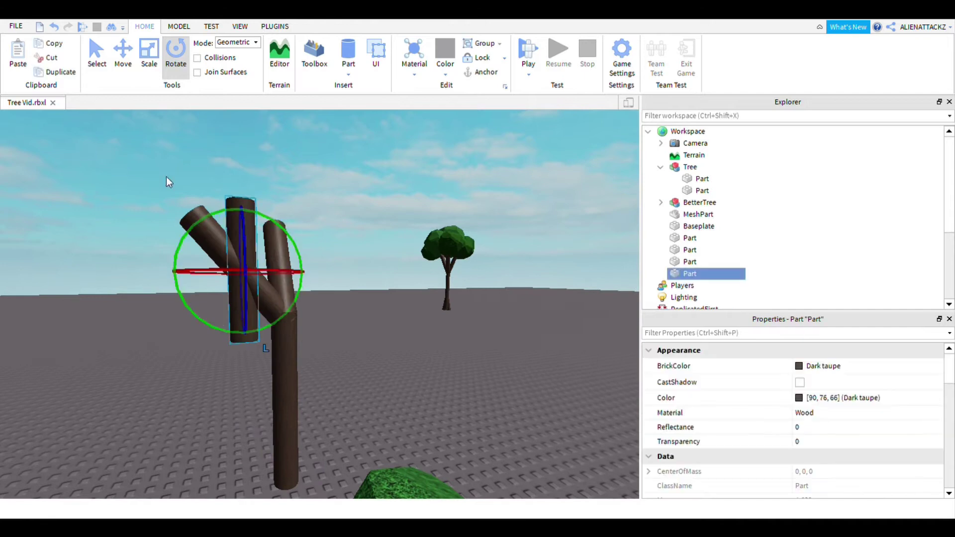
Step: Move the upright branch copy over the top of the trunk where the two branches meet
{"action": "left_click", "coordinate": [123, 55]}
{"action": "left_click_drag", "start_coordinate": [391, 349], "coordinate": [419, 335]}
{"action": "key", "text": "w"}
{"action": "mouse_move", "coordinate": [409, 314]}
{"action": "right_mouse_down"}
{"action": "mouse_move", "coordinate": [406, 299]}
{"action": "mouse_move", "coordinate": [427, 313]}
{"action": "right_mouse_up"}
{"action": "key", "text": "s"}
Step: Rotate the third branch so it leans outward, away from the other two branches
{"action": "left_click", "coordinate": [176, 55]}
{"action": "key", "text": "a"}
{"action": "right_click_drag", "start_coordinate": [359, 167], "coordinate": [381, 198]}
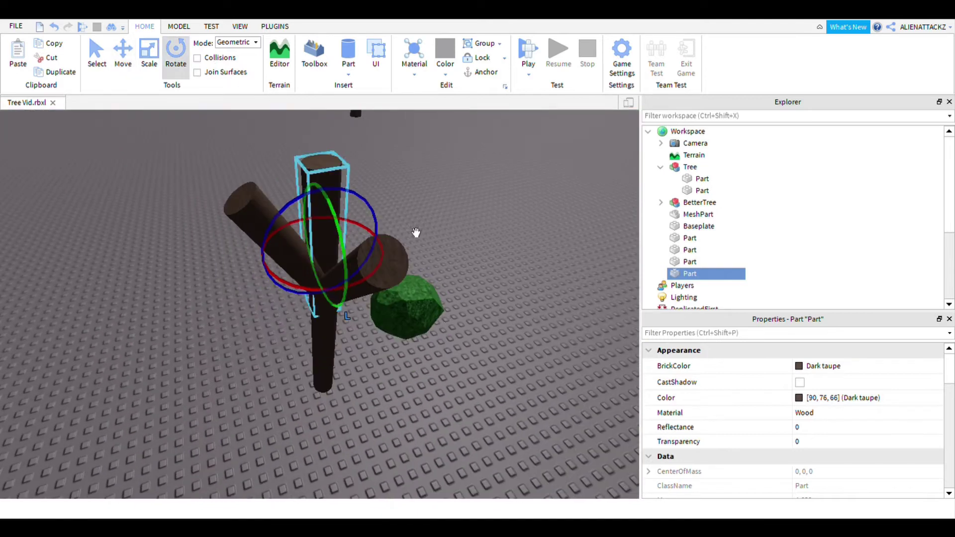
{"action": "left_click_drag", "start_coordinate": [474, 355], "coordinate": [447, 377]}
{"action": "key", "text": "d"}
{"action": "right_click_drag", "start_coordinate": [448, 377], "coordinate": [382, 321]}
{"action": "left_click_drag", "start_coordinate": [309, 325], "coordinate": [323, 279]}
Step: Move the third branch so its lower end sits in the fork on the trunk top
{"action": "left_click", "coordinate": [116, 59]}
{"action": "left_click_drag", "start_coordinate": [327, 401], "coordinate": [342, 403]}
{"action": "key", "text": "a"}
{"action": "right_click_drag", "start_coordinate": [342, 403], "coordinate": [421, 442]}
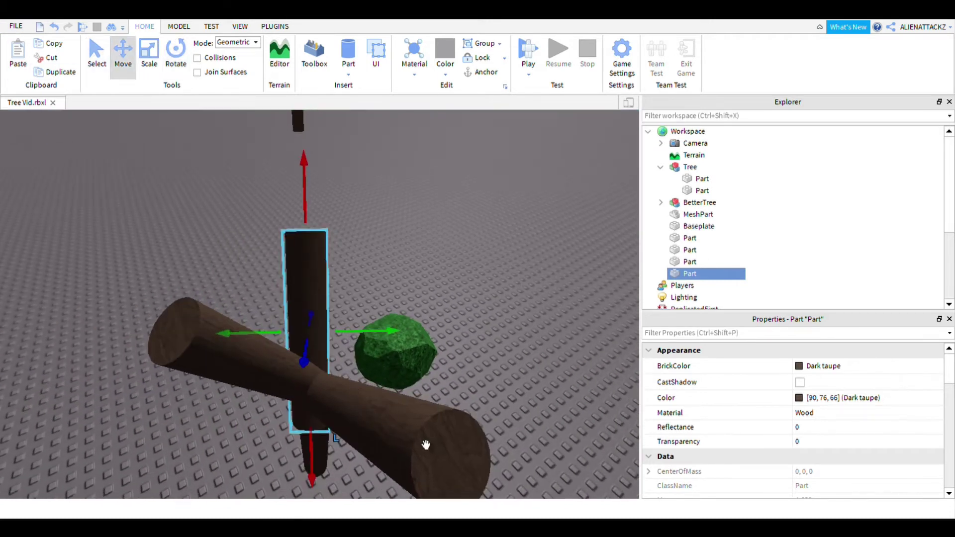
{"action": "scroll", "coordinate": [421, 442], "scroll_direction": "down", "scroll_amount": 3}
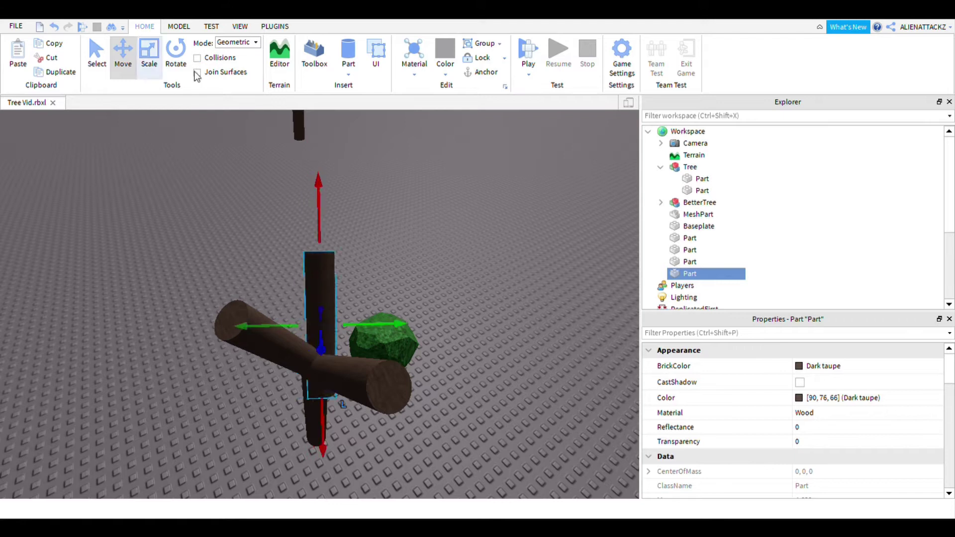
Step: Turn the third branch sideways a little to even out its spacing from the other two
{"action": "left_click", "coordinate": [175, 55]}
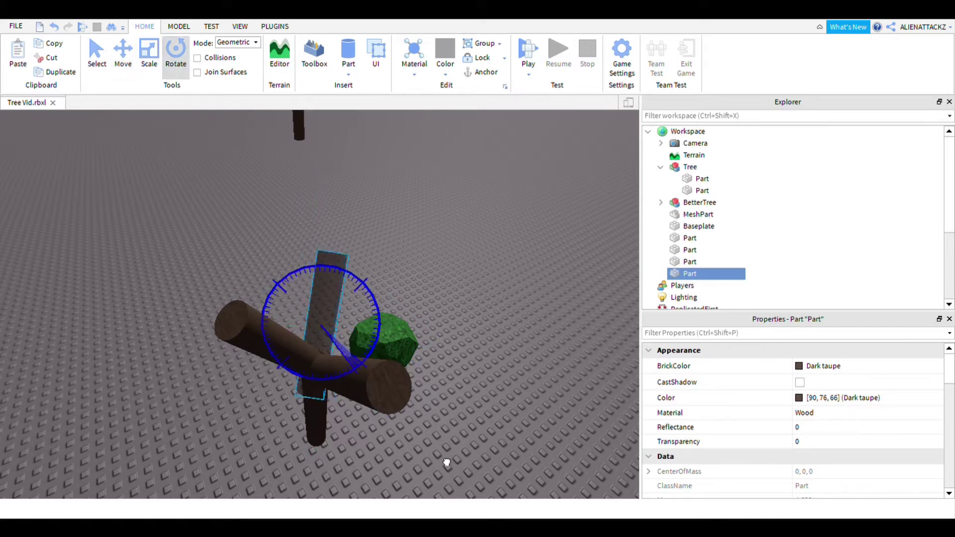
{"action": "left_click_drag", "start_coordinate": [449, 459], "coordinate": [466, 473]}
{"action": "scroll", "coordinate": [467, 473], "scroll_direction": "up", "scroll_amount": 3}
{"action": "right_click_drag", "start_coordinate": [467, 473], "coordinate": [442, 455]}
{"action": "scroll", "coordinate": [442, 455], "scroll_direction": "down", "scroll_amount": 3}
{"action": "scroll", "coordinate": [164, 169], "scroll_direction": "up", "scroll_amount": 1}
Step: Scale the third branch along its length to fit its base to the fork, and check the three-way fork
{"action": "left_click", "coordinate": [149, 56]}
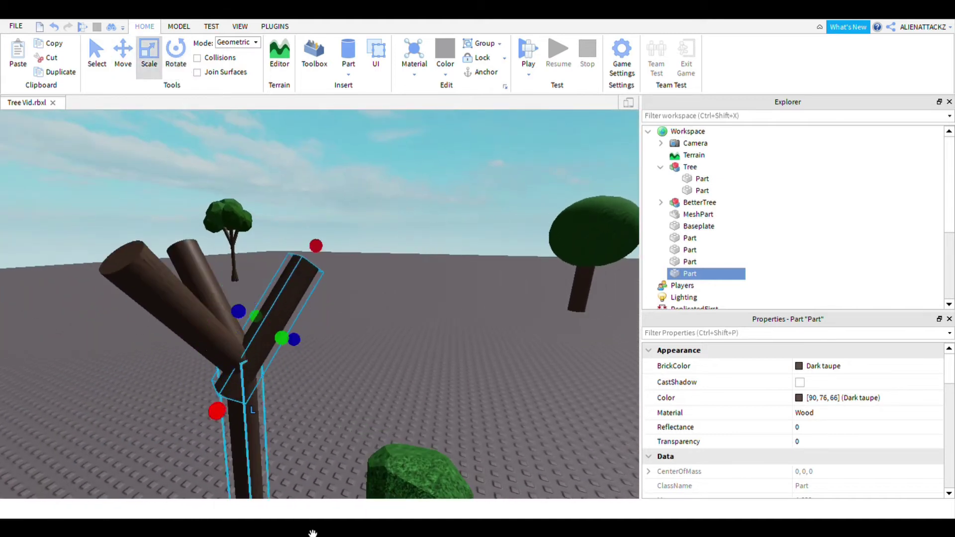
{"action": "left_click_drag", "start_coordinate": [217, 411], "coordinate": [217, 411]}
{"action": "left_click_drag", "start_coordinate": [411, 323], "coordinate": [404, 283]}
{"action": "left_click", "coordinate": [436, 227]}
{"action": "scroll", "coordinate": [436, 226], "scroll_direction": "down", "scroll_amount": 3}
{"action": "right_click_drag", "start_coordinate": [435, 228], "coordinate": [463, 275]}
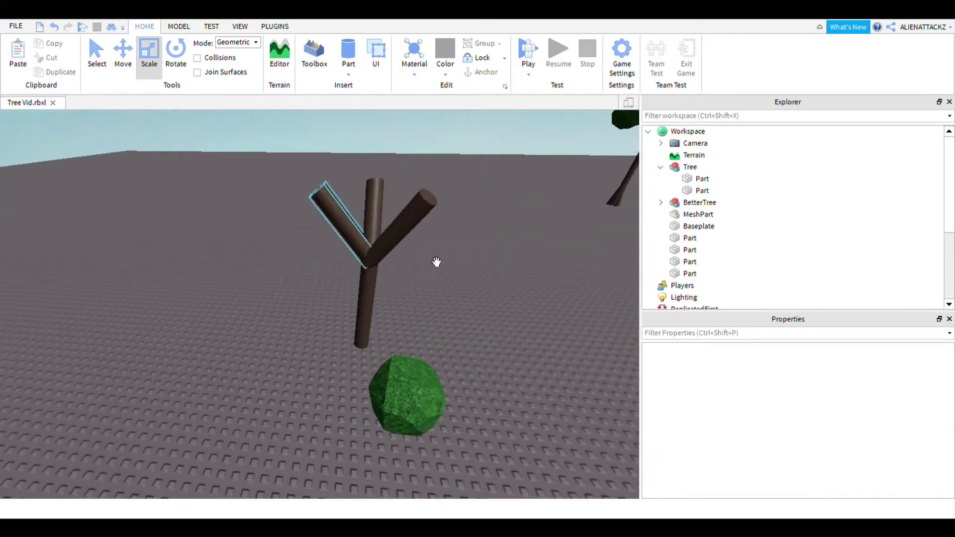
{"action": "scroll", "coordinate": [421, 241], "scroll_direction": "up", "scroll_amount": 4}
{"action": "scroll", "coordinate": [463, 276], "scroll_direction": "down", "scroll_amount": 3}
Step: Use the v4 building plugin to place a new cylinder segment off the end of one branch
{"action": "left_click", "coordinate": [275, 26]}
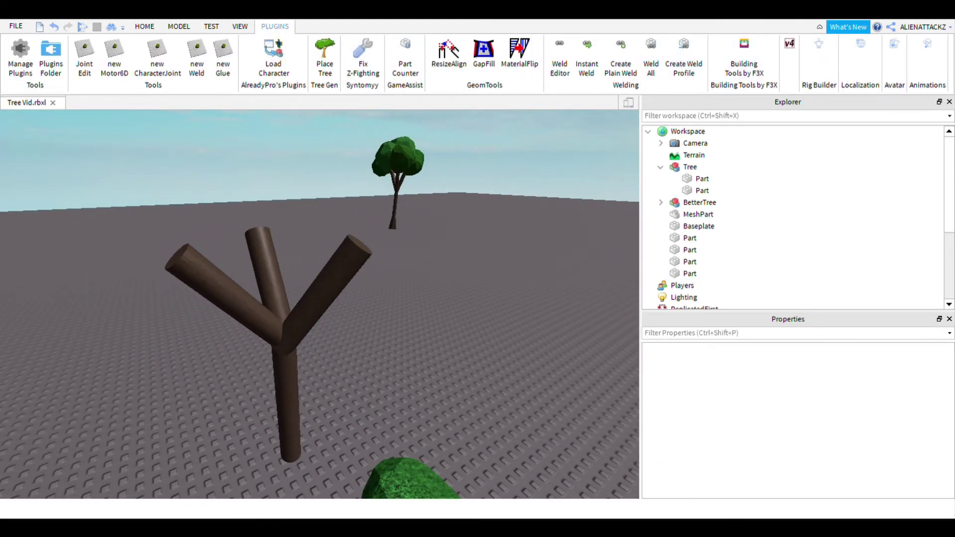
{"action": "left_click", "coordinate": [790, 44]}
{"action": "left_click", "coordinate": [67, 326]}
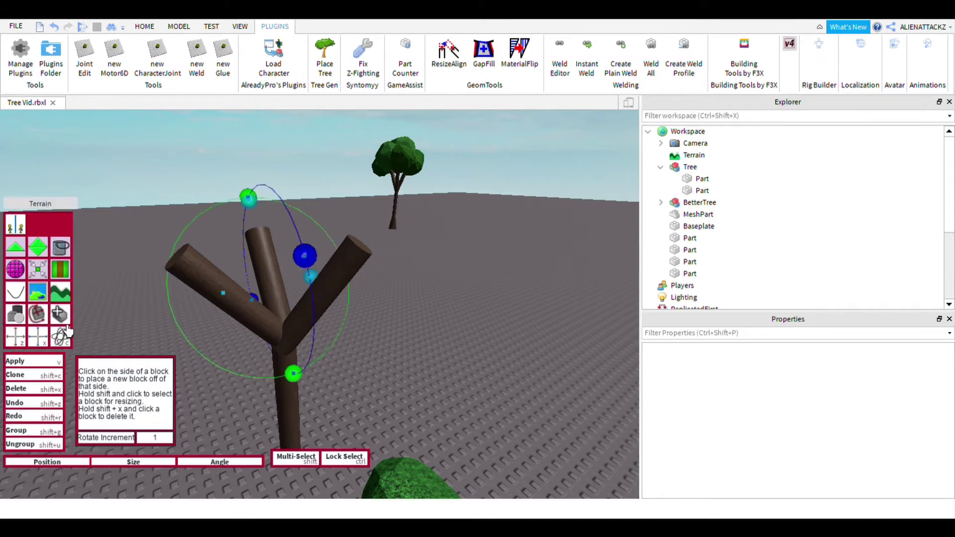
{"action": "left_click", "coordinate": [471, 324]}
{"action": "right_click_drag", "start_coordinate": [472, 329], "coordinate": [557, 354]}
{"action": "scroll", "coordinate": [557, 354], "scroll_direction": "down", "scroll_amount": 3}
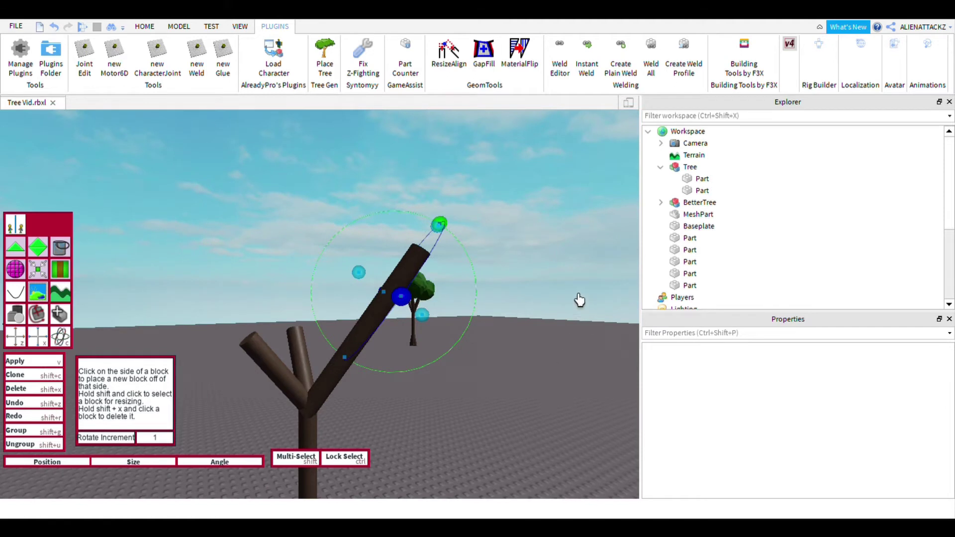
Step: Rotate the new segment about the branch end until it stands upright, forming a bend
{"action": "key", "text": "w"}
{"action": "right_click_drag", "start_coordinate": [542, 406], "coordinate": [511, 420]}
{"action": "key", "text": "d"}
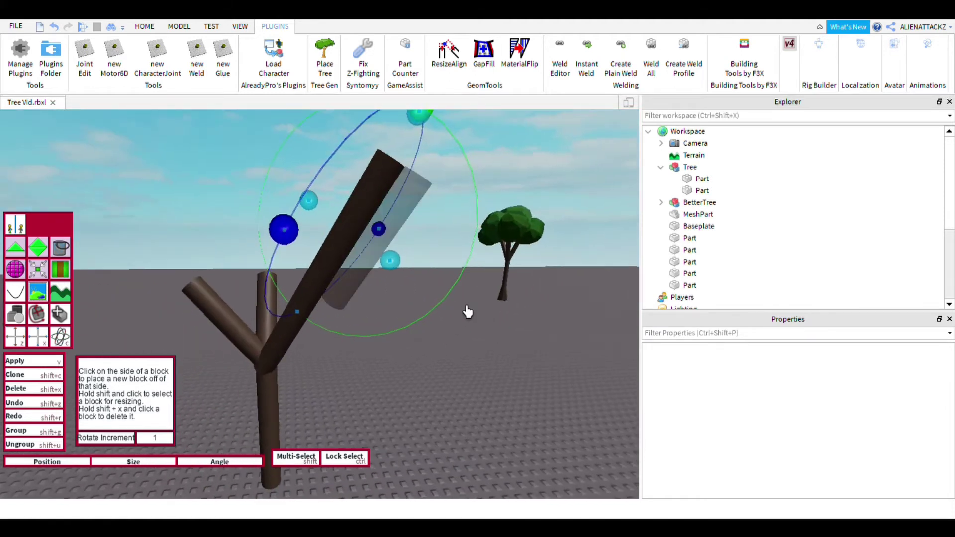
{"action": "right_click_drag", "start_coordinate": [555, 241], "coordinate": [589, 245]}
{"action": "left_click_drag", "start_coordinate": [552, 253], "coordinate": [471, 219]}
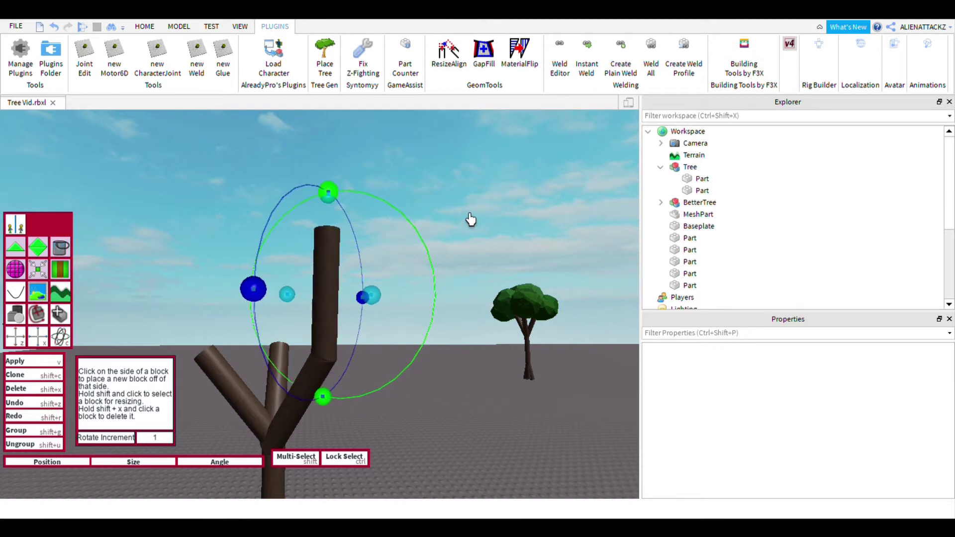
{"action": "right_click_drag", "start_coordinate": [471, 219], "coordinate": [482, 233]}
{"action": "key", "text": "a"}
Step: Scale the upright segment down from its upper end to shorten it, keeping its base on the bend
{"action": "left_click", "coordinate": [145, 26]}
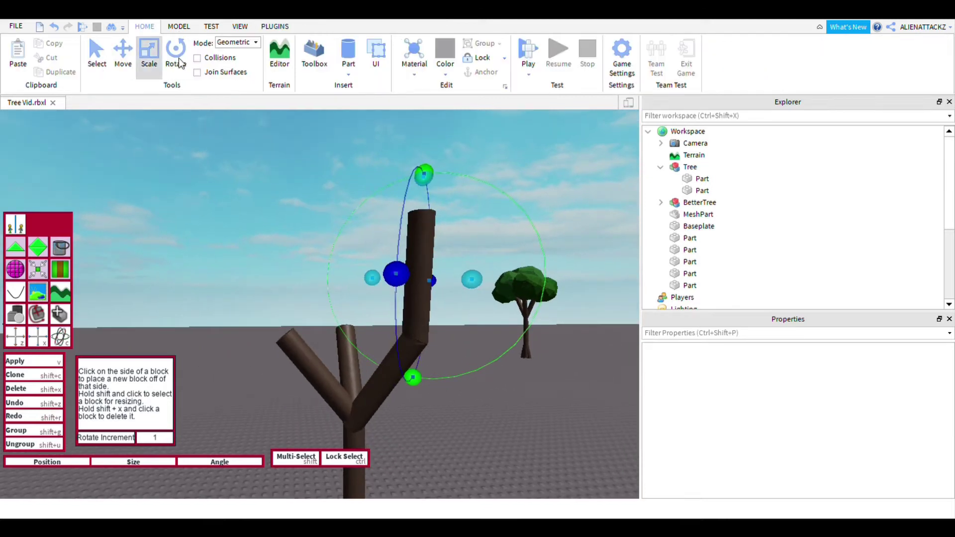
{"action": "left_click", "coordinate": [147, 53]}
{"action": "left_click", "coordinate": [424, 234]}
{"action": "left_click_drag", "start_coordinate": [422, 188], "coordinate": [422, 218]}
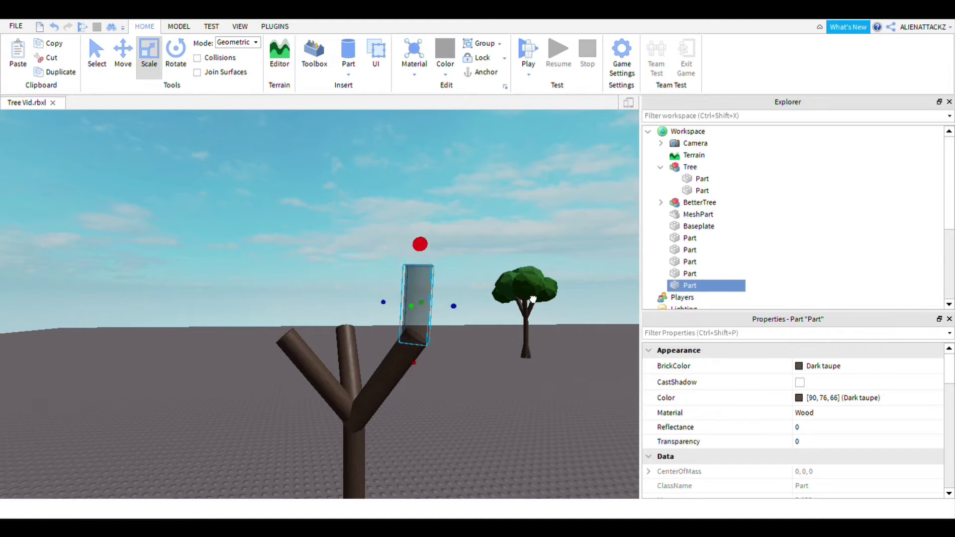
{"action": "left_click", "coordinate": [569, 249]}
{"action": "scroll", "coordinate": [569, 249], "scroll_direction": "down", "scroll_amount": 2}
{"action": "scroll", "coordinate": [569, 249], "scroll_direction": "up", "scroll_amount": 3}
{"action": "right_click_drag", "start_coordinate": [570, 249], "coordinate": [495, 360]}
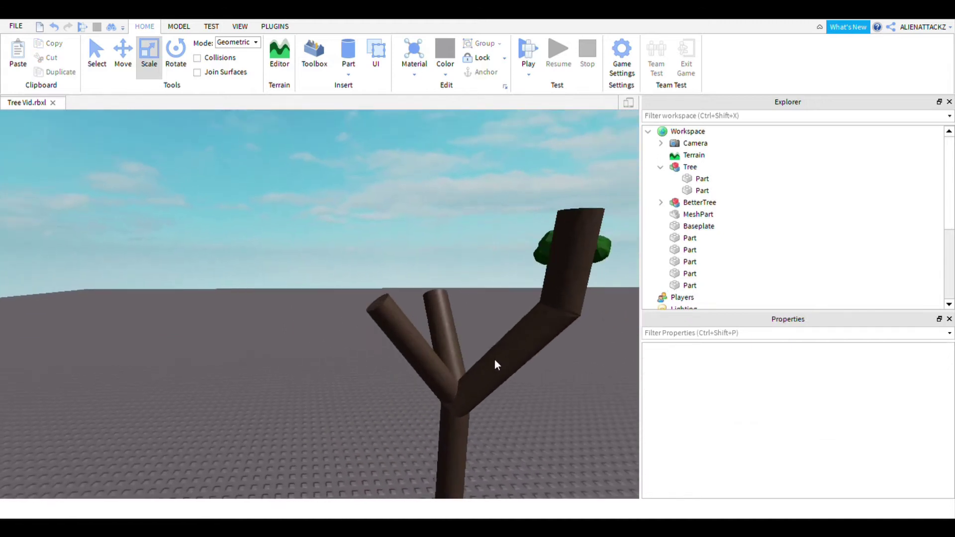
{"action": "left_click", "coordinate": [503, 405]}
{"action": "key", "text": "d"}
{"action": "left_click", "coordinate": [455, 222]}
Step: Use the v4 building plugin to add a cylinder segment off the end of a second branch
{"action": "left_click", "coordinate": [275, 26]}
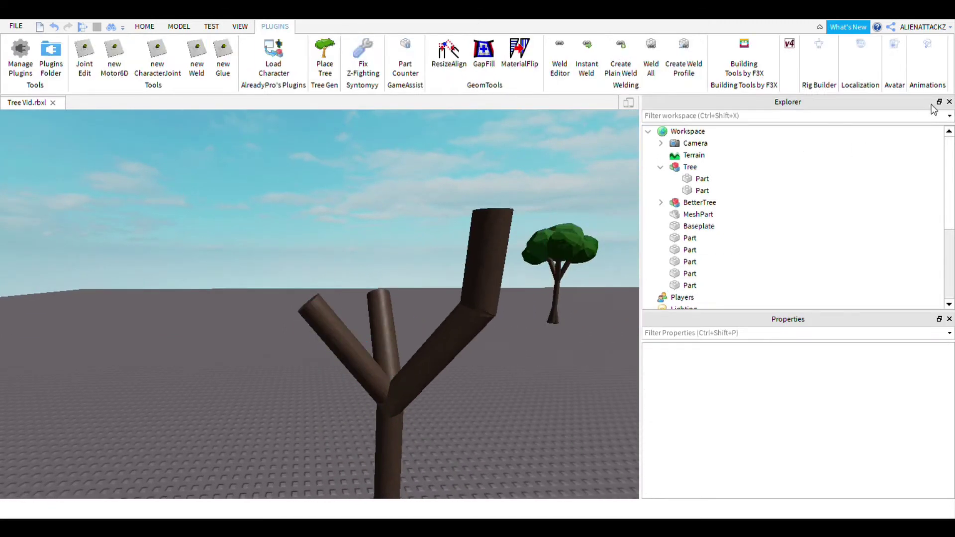
{"action": "left_click", "coordinate": [789, 44]}
{"action": "right_click_drag", "start_coordinate": [429, 390], "coordinate": [188, 364]}
{"action": "left_click", "coordinate": [412, 466]}
{"action": "left_click", "coordinate": [64, 320]}
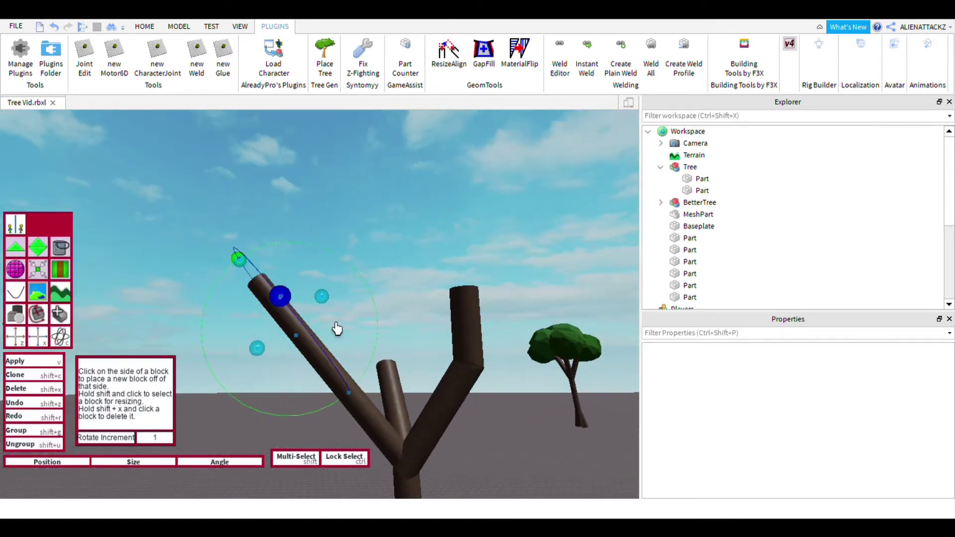
{"action": "key", "text": "w"}
{"action": "key", "text": "a"}
{"action": "key", "text": "ctrl+z"}
{"action": "scroll", "coordinate": [413, 341], "scroll_direction": "down", "scroll_amount": 2}
{"action": "key", "text": "ctrl+y"}
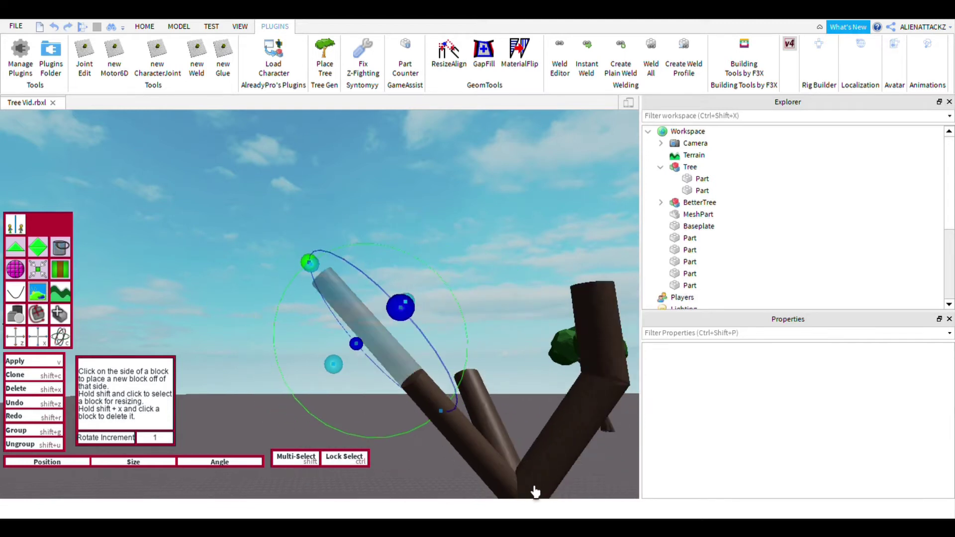
Step: Rotate the second branch's new segment about its joint until it points straight up
{"action": "key", "text": "a"}
{"action": "right_click_drag", "start_coordinate": [401, 342], "coordinate": [401, 341]}
{"action": "left_click_drag", "start_coordinate": [271, 167], "coordinate": [407, 175]}
{"action": "right_click_drag", "start_coordinate": [407, 175], "coordinate": [424, 192]}
{"action": "key", "text": "d"}
{"action": "key", "text": "d"}
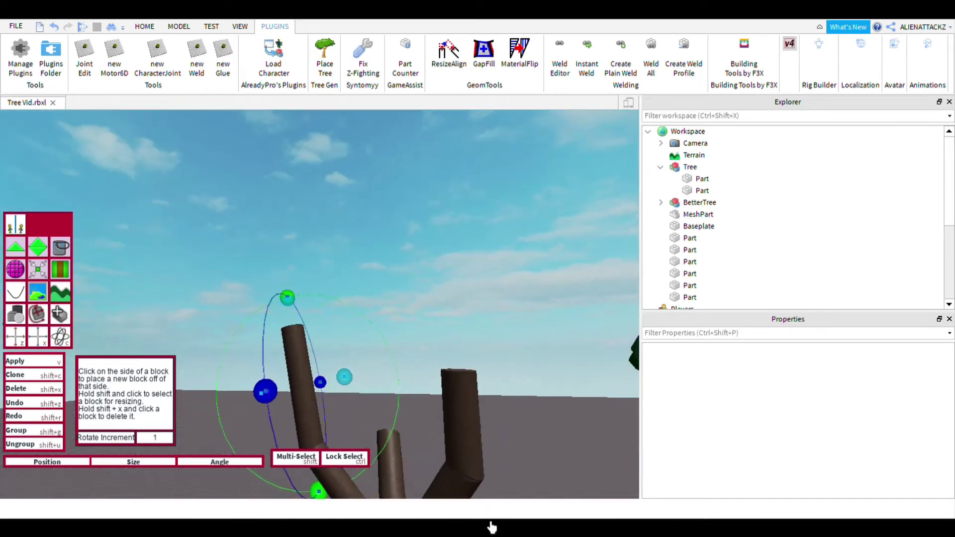
{"action": "right_click_drag", "start_coordinate": [490, 527], "coordinate": [443, 529]}
{"action": "key", "text": "s"}
{"action": "left_click_drag", "start_coordinate": [431, 499], "coordinate": [416, 508]}
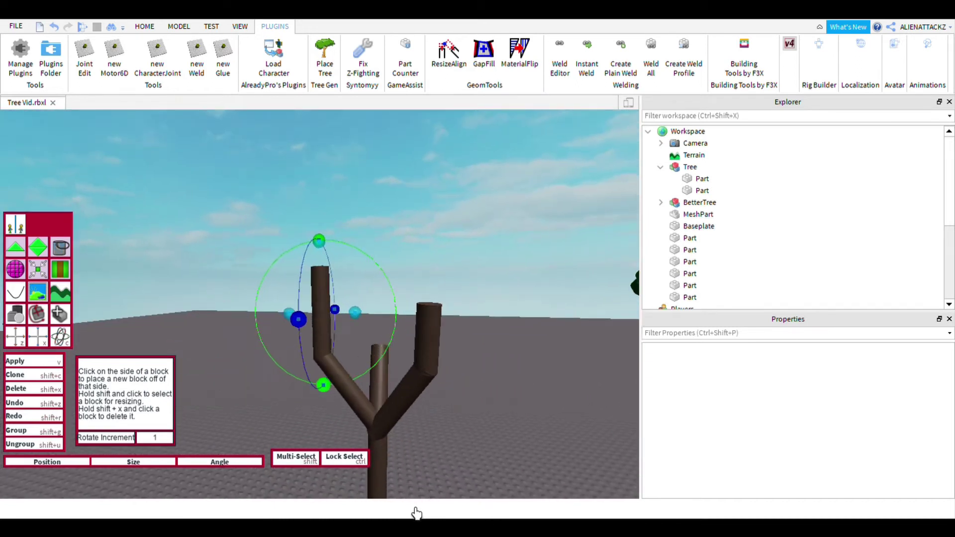
{"action": "scroll", "coordinate": [264, 205], "scroll_direction": "up", "scroll_amount": 2}
Step: Shorten the second branch's upright segment from its upper end with the Scale tool
{"action": "left_click", "coordinate": [144, 26]}
{"action": "left_click", "coordinate": [149, 54]}
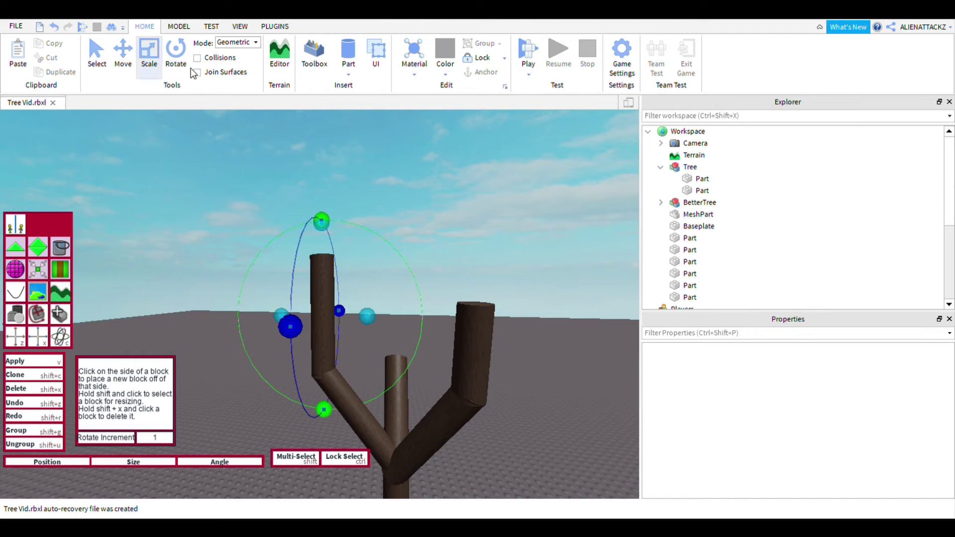
{"action": "left_click", "coordinate": [326, 263]}
{"action": "left_click_drag", "start_coordinate": [321, 237], "coordinate": [322, 252]}
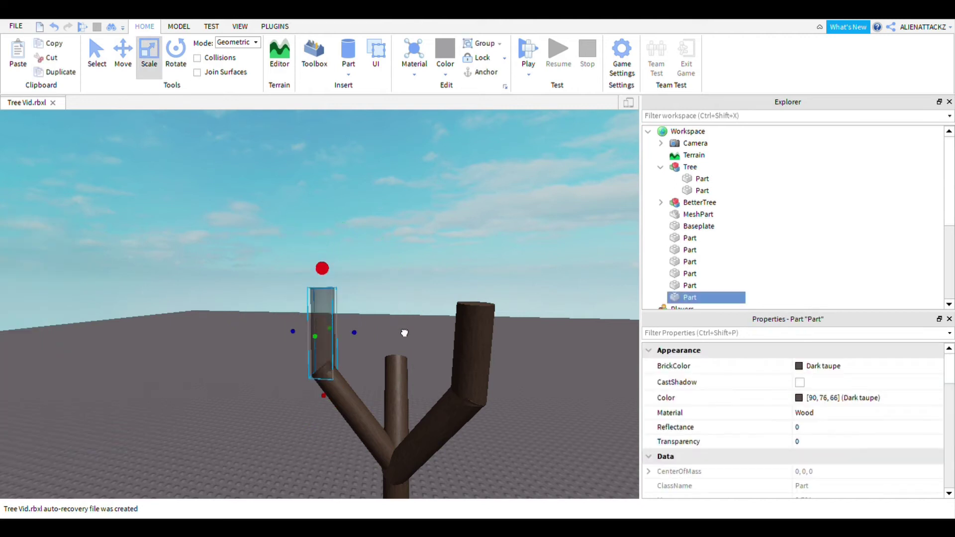
{"action": "scroll", "coordinate": [501, 302], "scroll_direction": "down", "scroll_amount": 1}
{"action": "left_click", "coordinate": [503, 302]}
{"action": "scroll", "coordinate": [527, 293], "scroll_direction": "down", "scroll_amount": 4}
{"action": "right_click_drag", "start_coordinate": [528, 292], "coordinate": [506, 316]}
{"action": "scroll", "coordinate": [503, 321], "scroll_direction": "up", "scroll_amount": 3}
Step: Use the v4 building plugin to add a cylinder segment off the end of the remaining unextended branch
{"action": "left_click", "coordinate": [342, 367]}
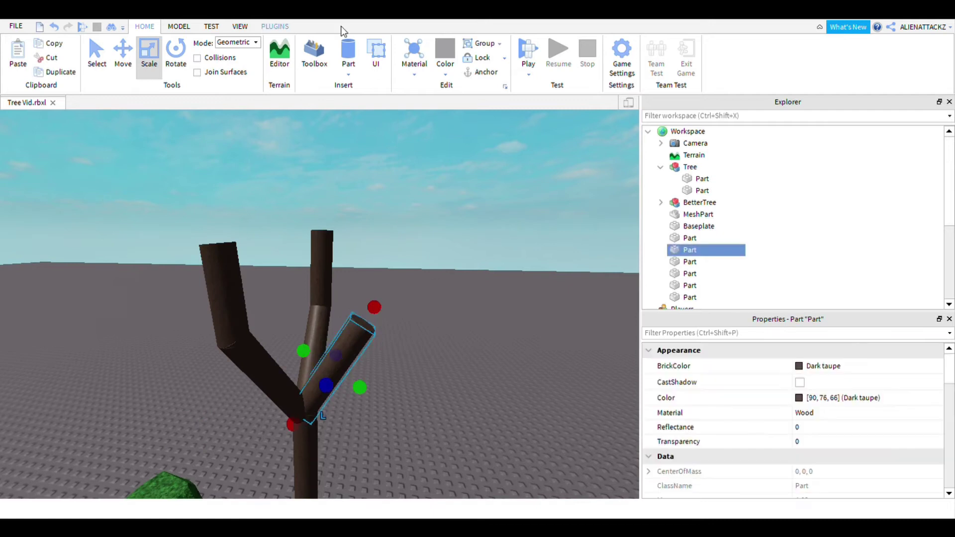
{"action": "left_click", "coordinate": [275, 27]}
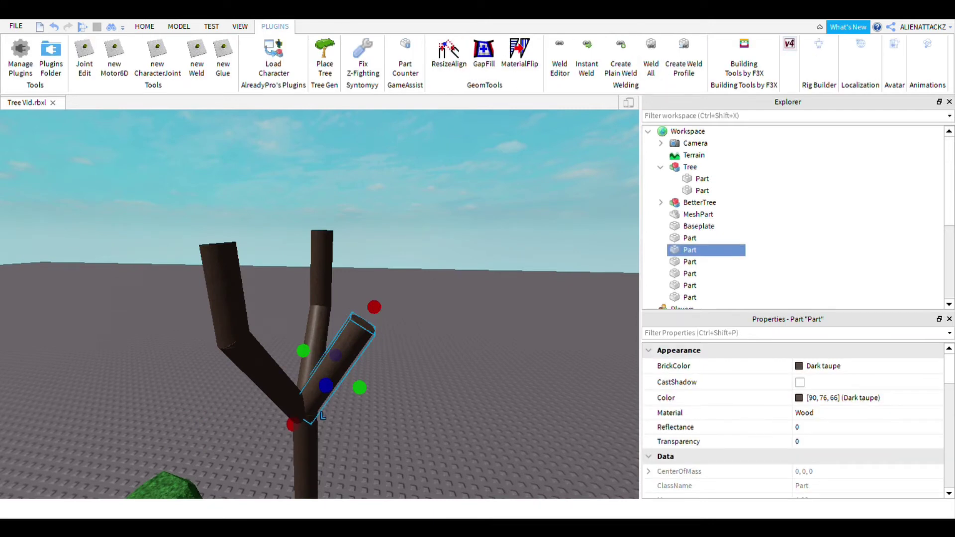
{"action": "left_click", "coordinate": [789, 44]}
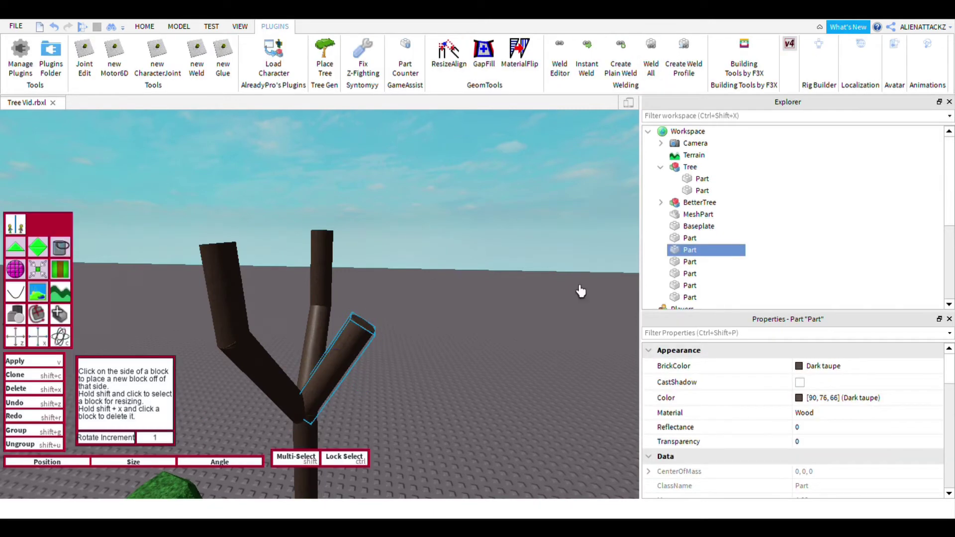
{"action": "left_click", "coordinate": [470, 423]}
{"action": "scroll", "coordinate": [523, 395], "scroll_direction": "down", "scroll_amount": 2}
{"action": "right_click_drag", "start_coordinate": [524, 396], "coordinate": [542, 363]}
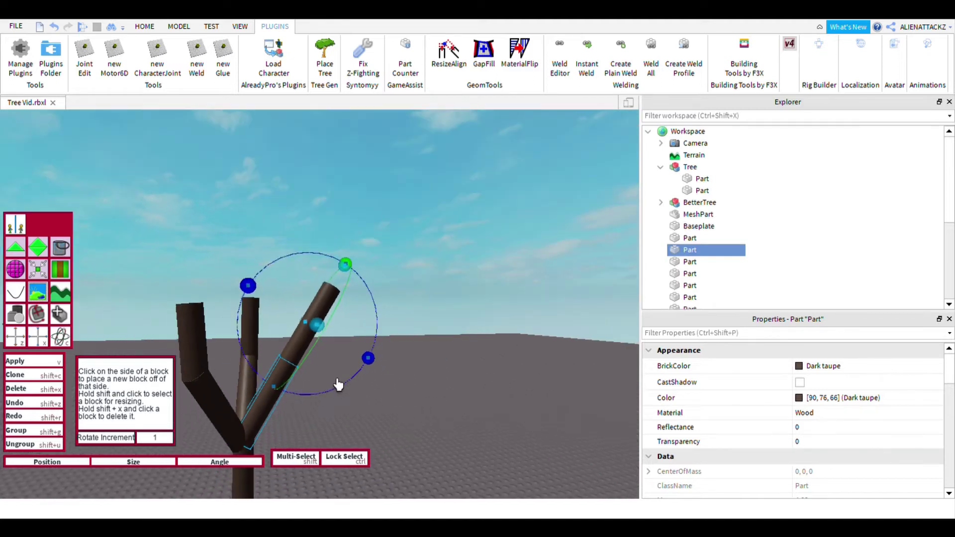
Step: Try tilting the last branch's new segment, undo back to the bare branch and redo the segment
{"action": "right_click_drag", "start_coordinate": [440, 473], "coordinate": [478, 449]}
{"action": "right_click_drag", "start_coordinate": [393, 194], "coordinate": [479, 254]}
{"action": "scroll", "coordinate": [384, 307], "scroll_direction": "down", "scroll_amount": 2}
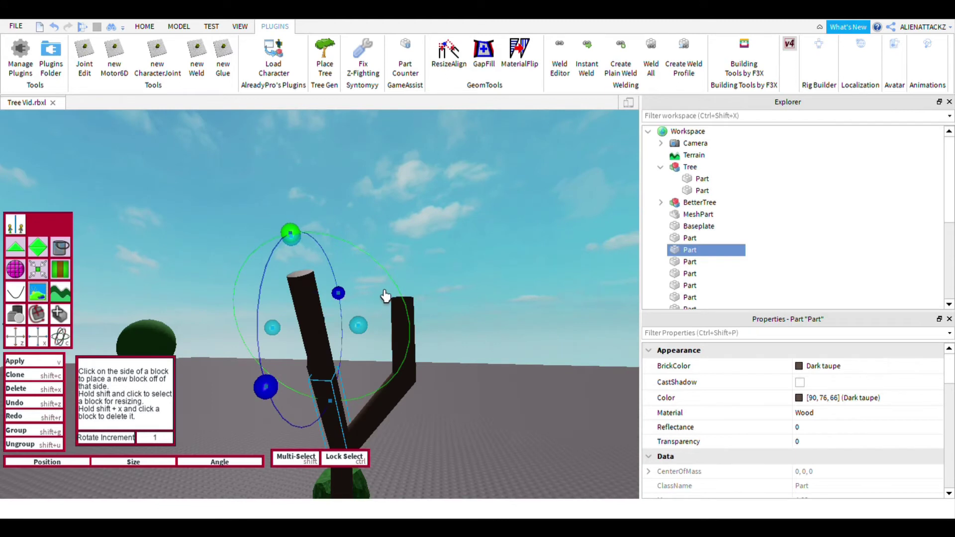
{"action": "scroll", "coordinate": [390, 297], "scroll_direction": "up", "scroll_amount": 3}
{"action": "right_click_drag", "start_coordinate": [389, 297], "coordinate": [398, 273]}
{"action": "scroll", "coordinate": [386, 289], "scroll_direction": "down", "scroll_amount": 4}
{"action": "left_click_drag", "start_coordinate": [380, 305], "coordinate": [401, 285]}
{"action": "key", "text": "ctrl+z"}
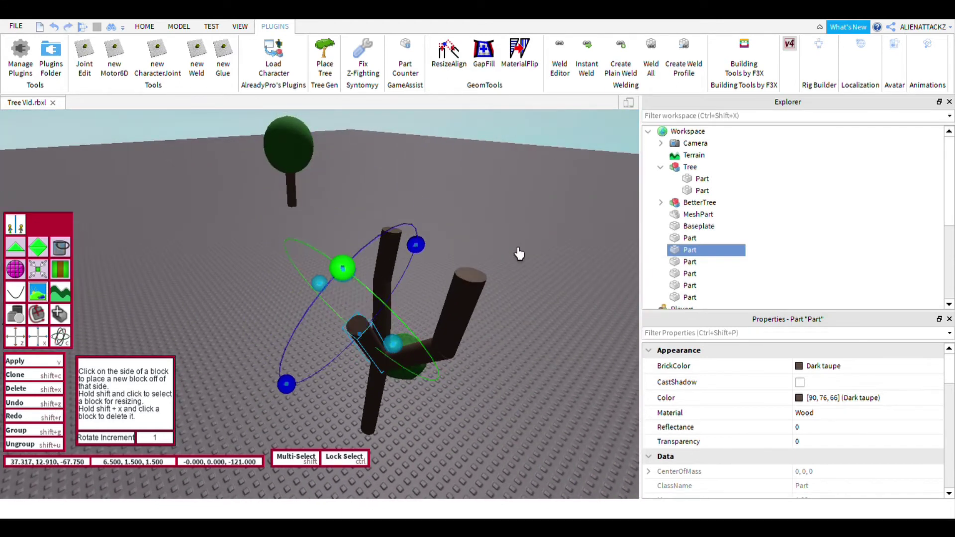
{"action": "key", "text": "ctrl+y"}
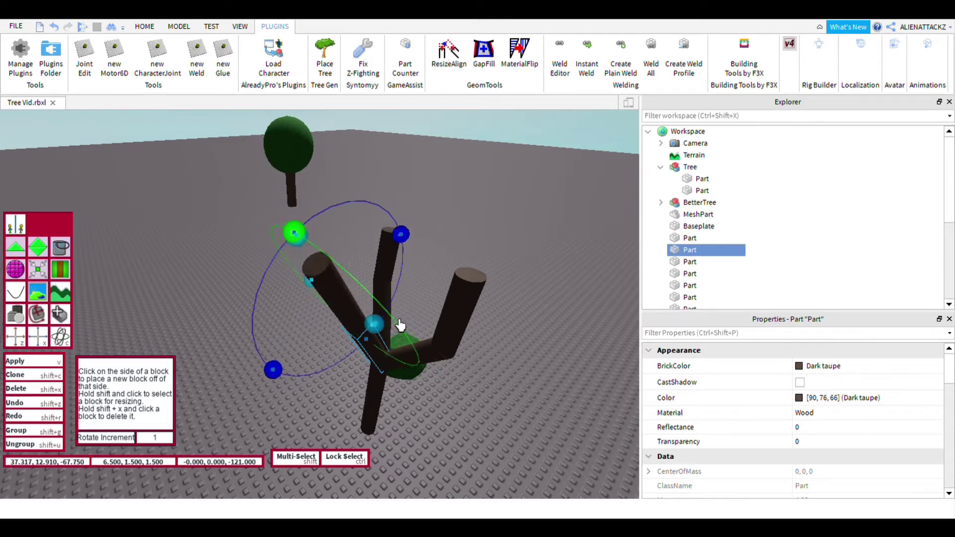
Step: Rotate the last branch's new segment about its joint until it stands upright like the other two
{"action": "left_click_drag", "start_coordinate": [518, 301], "coordinate": [526, 334]}
{"action": "right_click_drag", "start_coordinate": [557, 347], "coordinate": [561, 348]}
{"action": "scroll", "coordinate": [561, 347], "scroll_direction": "down", "scroll_amount": 3}
{"action": "scroll", "coordinate": [498, 390], "scroll_direction": "up", "scroll_amount": 3}
{"action": "left_click_drag", "start_coordinate": [516, 390], "coordinate": [509, 374]}
{"action": "key", "text": "a"}
{"action": "key", "text": "s"}
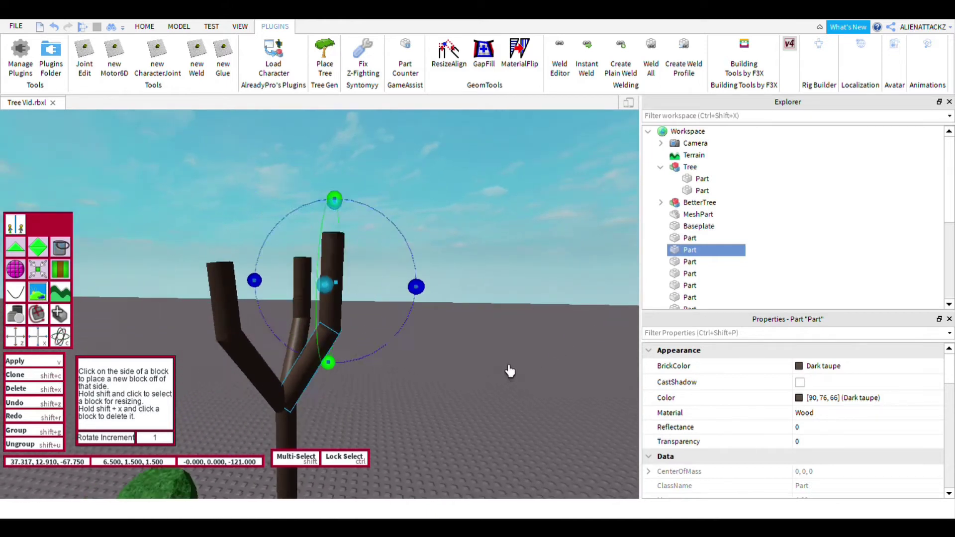
{"action": "key", "text": "w"}
Step: Shorten the last branch's upright segment from its upper end with the Scale tool
{"action": "left_click", "coordinate": [151, 28]}
{"action": "key", "text": "ctrl+3"}
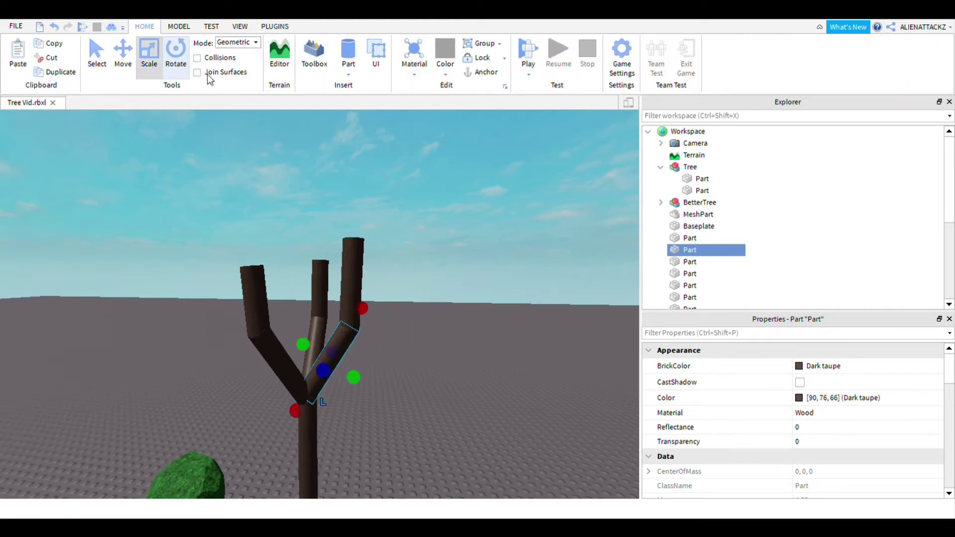
{"action": "key", "text": "ctrl+d"}
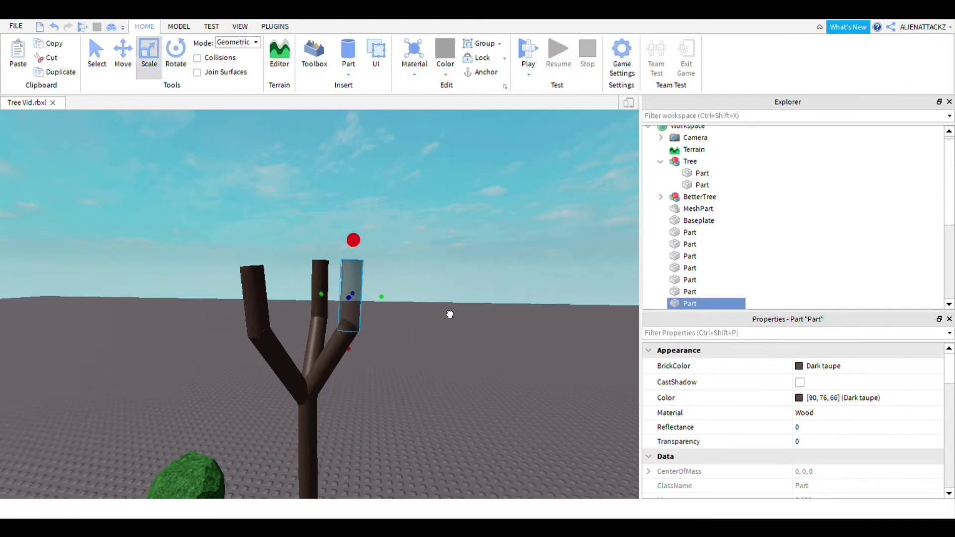
Step: Examine the three bent branches and their joints from several sides
{"action": "left_click", "coordinate": [477, 258]}
{"action": "key", "text": "s"}
{"action": "key", "text": "a"}
{"action": "right_click_drag", "start_coordinate": [502, 248], "coordinate": [503, 248]}
{"action": "key", "text": "w"}
{"action": "key", "text": "d"}
{"action": "right_click_drag", "start_coordinate": [465, 296], "coordinate": [424, 404]}
{"action": "key", "text": "s"}
{"action": "key", "text": "w"}
{"action": "key", "text": "d"}
{"action": "key", "text": "s"}
{"action": "key", "text": "w"}
Step: Select all seven trunk and branch parts and rename them TrunkPart
{"action": "right_click_drag", "start_coordinate": [430, 437], "coordinate": [442, 414]}
{"action": "key", "text": "s"}
{"action": "key", "text": "w"}
{"action": "key", "text": "s"}
{"action": "left_click", "coordinate": [712, 238]}
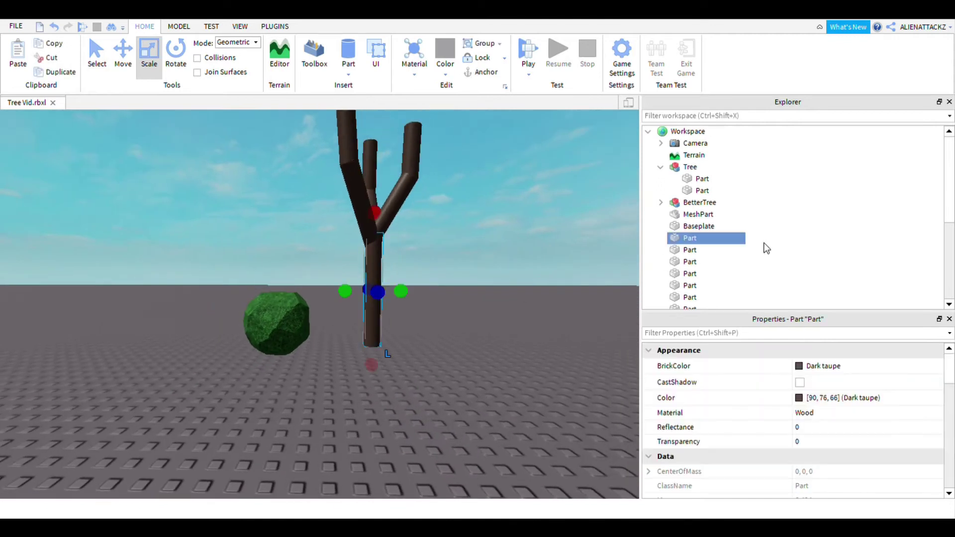
{"action": "scroll", "coordinate": [866, 298], "scroll_direction": "down", "scroll_amount": 3}
{"action": "left_click", "coordinate": [690, 242], "text": "shift"}
{"action": "scroll", "coordinate": [846, 423], "scroll_direction": "down", "scroll_amount": 3}
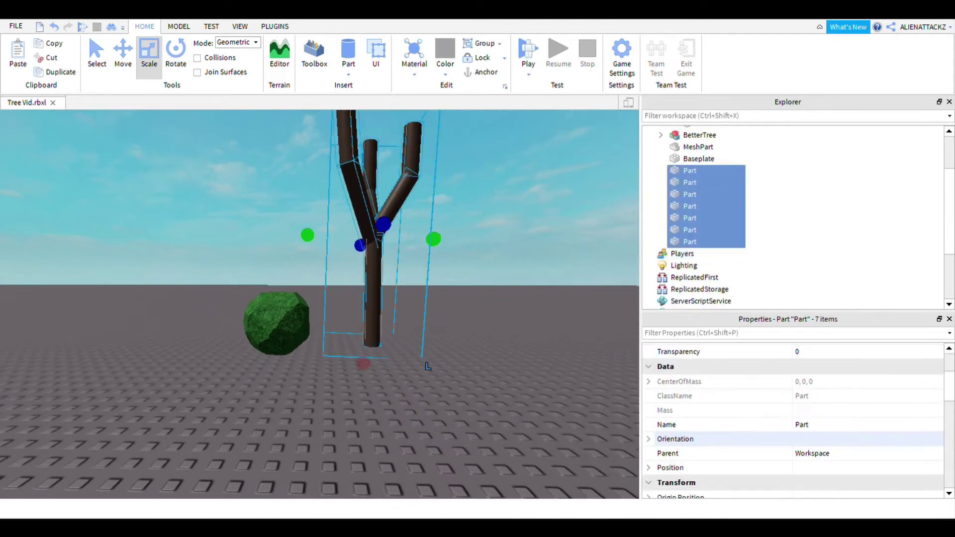
{"action": "left_click", "coordinate": [801, 424]}
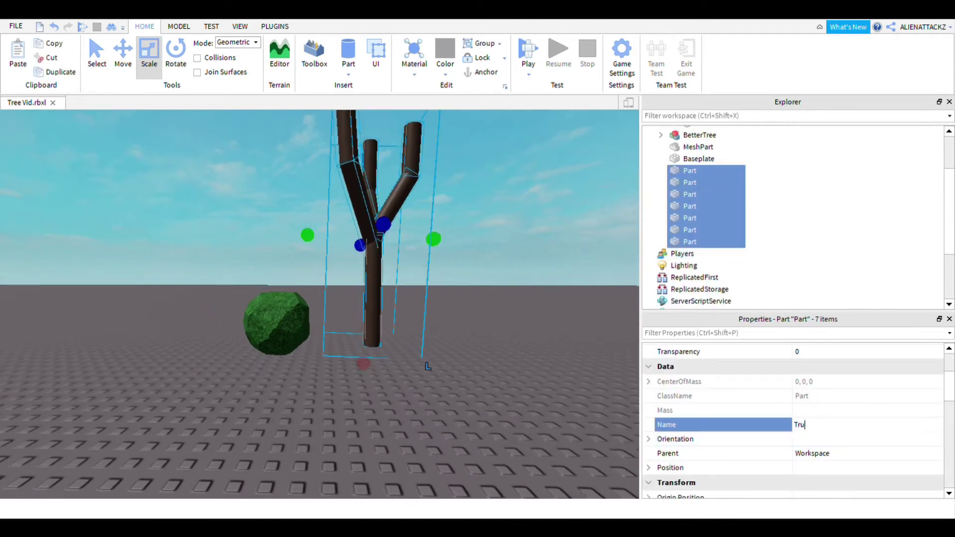
{"action": "key", "text": "Return"}
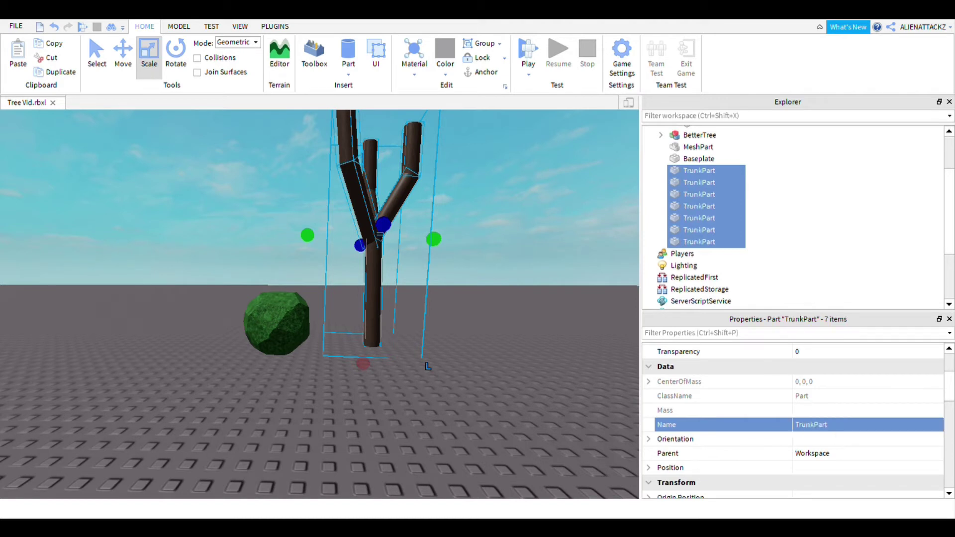
Step: Nudge the seven selected trunk parts upward with the Move tool and deselect them
{"action": "left_click", "coordinate": [105, 50]}
{"action": "left_click", "coordinate": [121, 52]}
{"action": "right_click_drag", "start_coordinate": [371, 186], "coordinate": [398, 171]}
{"action": "key", "text": "s"}
{"action": "left_click_drag", "start_coordinate": [353, 151], "coordinate": [354, 153]}
{"action": "left_click_drag", "start_coordinate": [443, 186], "coordinate": [445, 163]}
{"action": "scroll", "coordinate": [534, 198], "scroll_direction": "down", "scroll_amount": 3}
{"action": "left_click", "coordinate": [566, 195]}
{"action": "scroll", "coordinate": [567, 196], "scroll_direction": "up", "scroll_amount": 5}
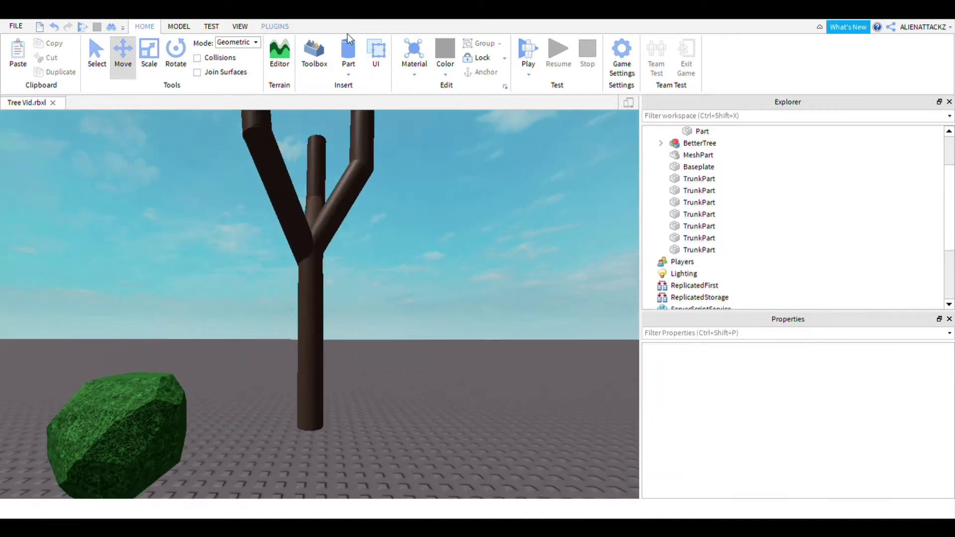
Step: Compare the flared trunk base of the finished reference tree with the new tree's bare trunk
{"action": "left_click", "coordinate": [275, 27]}
{"action": "right_click_drag", "start_coordinate": [423, 165], "coordinate": [606, 250]}
{"action": "key", "text": "w"}
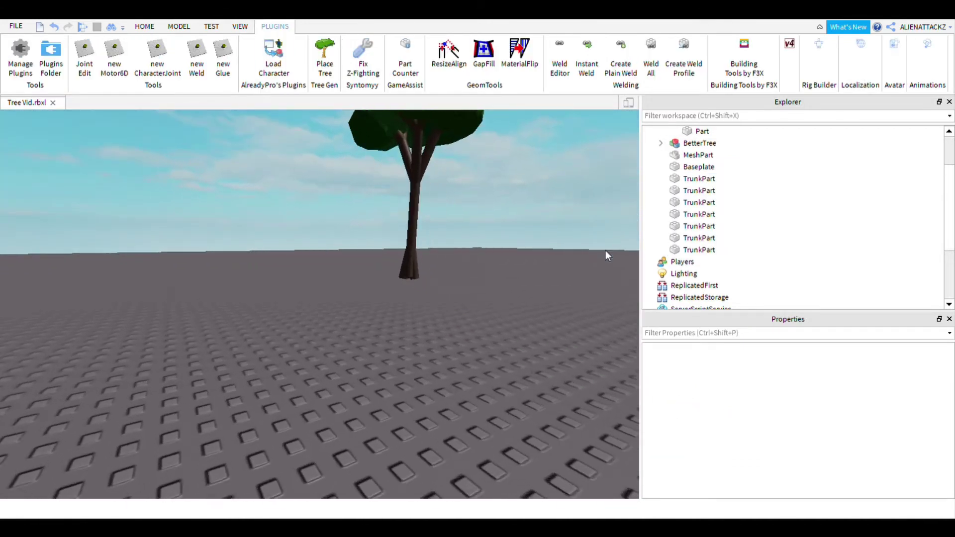
{"action": "scroll", "coordinate": [498, 274], "scroll_direction": "up", "scroll_amount": 3}
{"action": "right_click_drag", "start_coordinate": [397, 262], "coordinate": [344, 294]}
{"action": "key", "text": "w"}
{"action": "key", "text": "s"}
{"action": "key", "text": "w"}
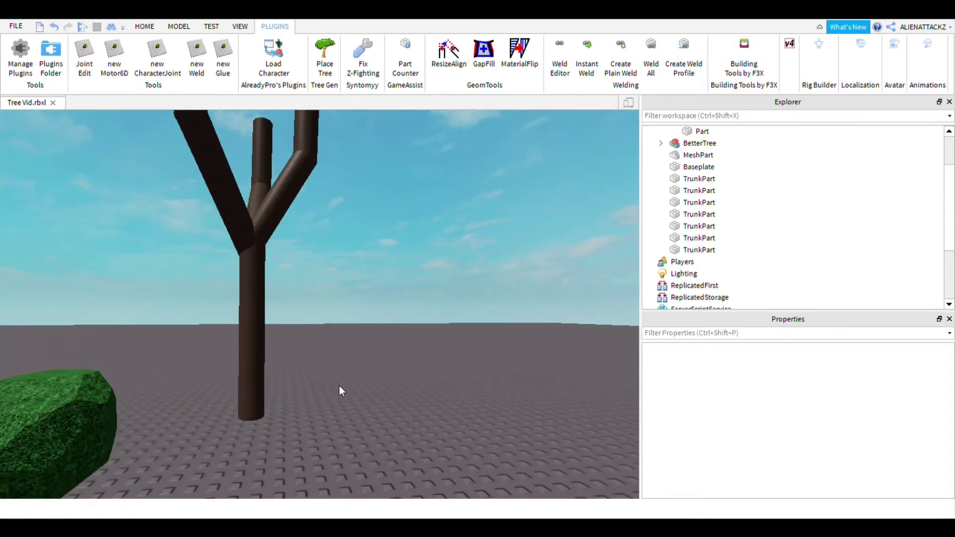
Step: Raise all seven TrunkPart pieces together with the Move tool to leave room beneath the trunk, and deselect them
{"action": "left_click", "coordinate": [699, 178]}
{"action": "left_click", "coordinate": [699, 237], "text": "shift"}
{"action": "left_click", "coordinate": [698, 262], "text": "shift"}
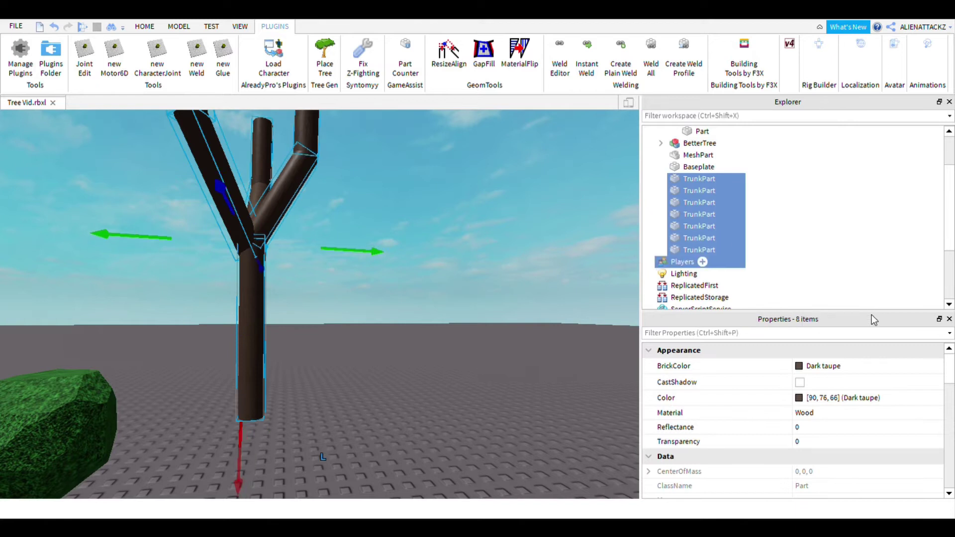
{"action": "left_click", "coordinate": [699, 250]}
{"action": "left_click", "coordinate": [699, 179]}
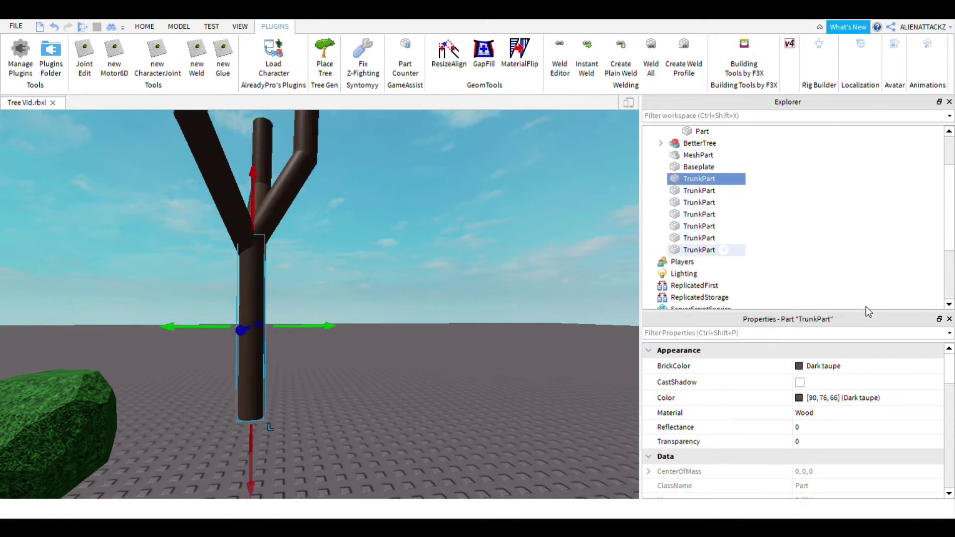
{"action": "left_click", "coordinate": [712, 250], "text": "shift"}
{"action": "key", "text": "f"}
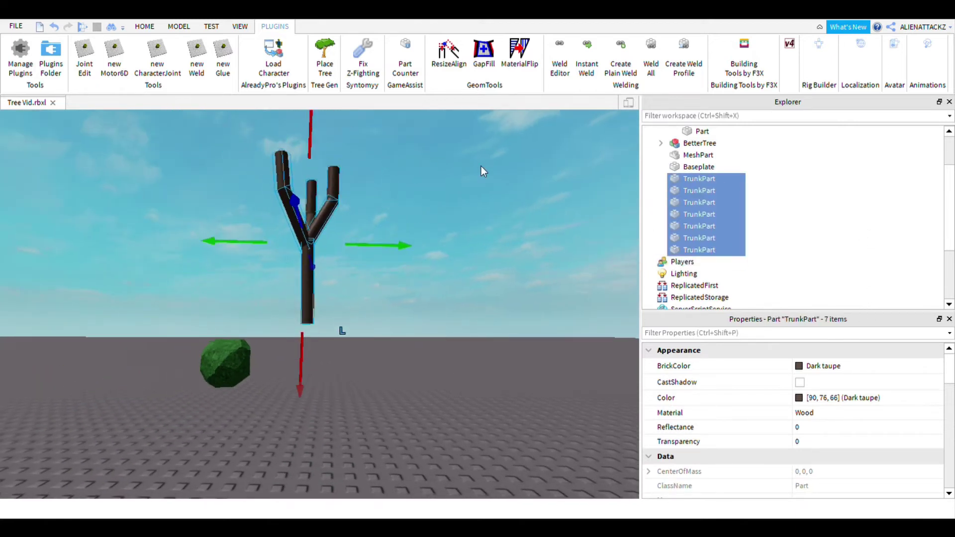
{"action": "left_click", "coordinate": [481, 167]}
Step: Place a new segment off the trunk's bottom face with the v4 plugin
{"action": "left_click", "coordinate": [789, 43]}
{"action": "right_click_drag", "start_coordinate": [268, 393], "coordinate": [286, 390]}
{"action": "left_click", "coordinate": [367, 396]}
{"action": "right_click_drag", "start_coordinate": [367, 396], "coordinate": [369, 389]}
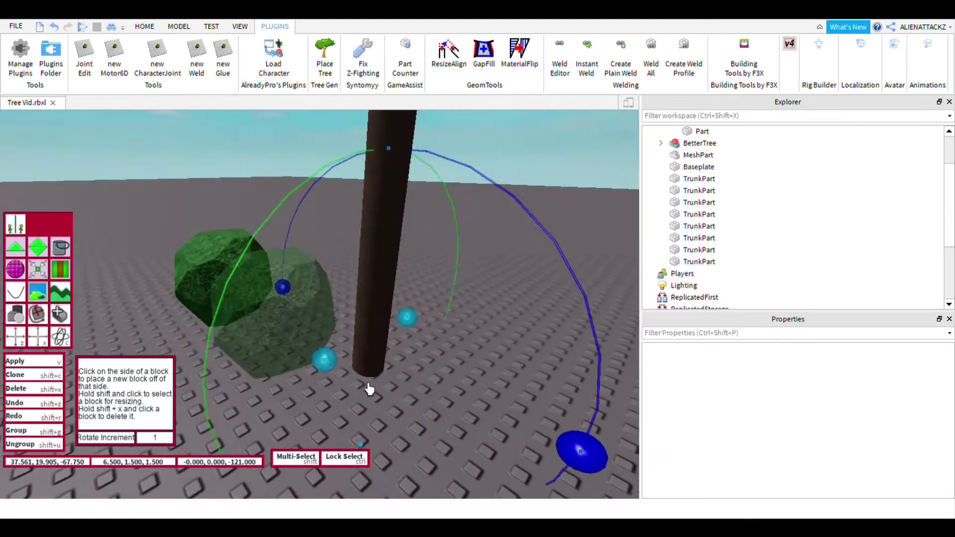
{"action": "scroll", "coordinate": [384, 376], "scroll_direction": "down", "scroll_amount": 5}
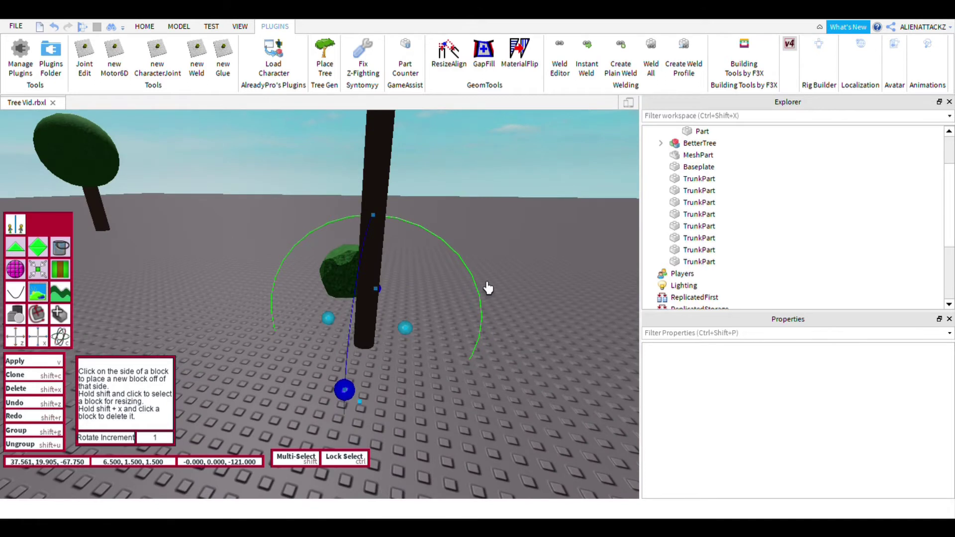
Step: Rotate the new bottom segment about its joint with the trunk until it slants outward as a root
{"action": "left_click_drag", "start_coordinate": [491, 288], "coordinate": [522, 303]}
{"action": "scroll", "coordinate": [521, 303], "scroll_direction": "up", "scroll_amount": 5}
{"action": "right_click_drag", "start_coordinate": [522, 303], "coordinate": [527, 351]}
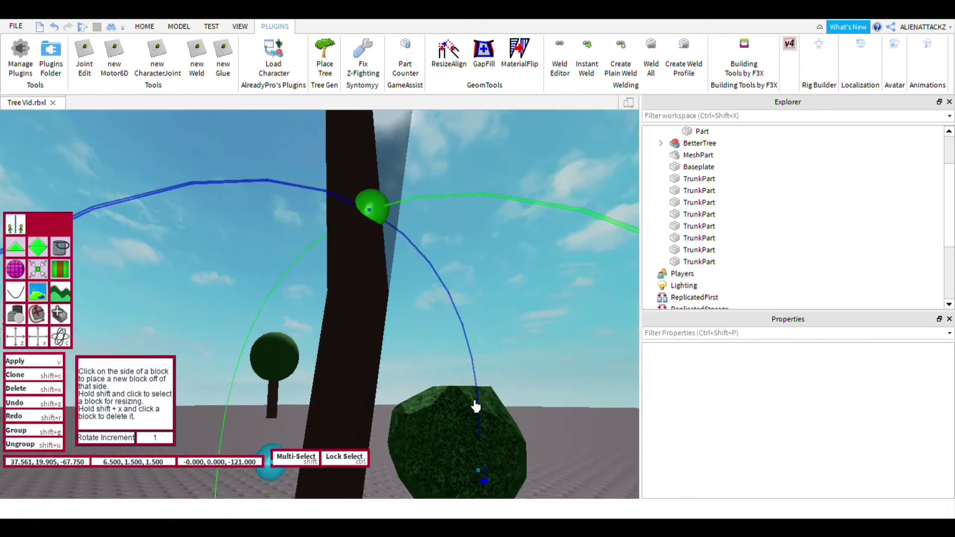
{"action": "right_click_drag", "start_coordinate": [475, 407], "coordinate": [392, 247]}
{"action": "scroll", "coordinate": [393, 247], "scroll_direction": "down", "scroll_amount": 5}
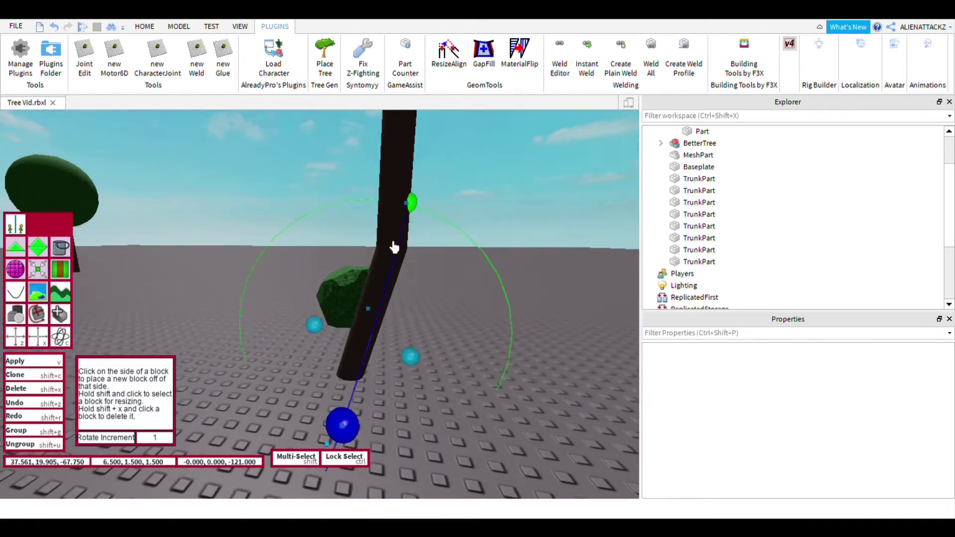
Step: Shorten the slanted root segment from its lower end with the Scale tool
{"action": "left_click", "coordinate": [145, 26]}
{"action": "left_click", "coordinate": [149, 58]}
{"action": "left_click", "coordinate": [367, 311]}
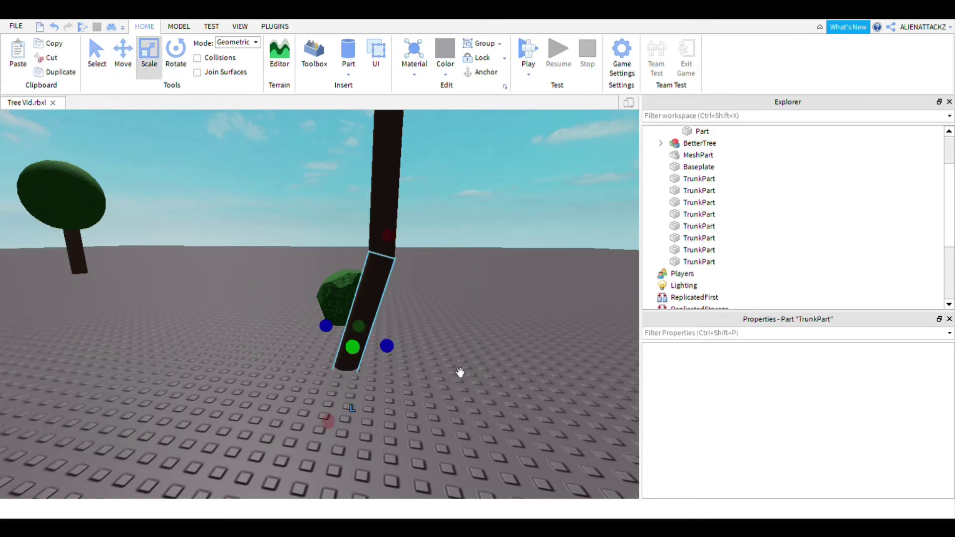
{"action": "scroll", "coordinate": [375, 464], "scroll_direction": "down", "scroll_amount": 1}
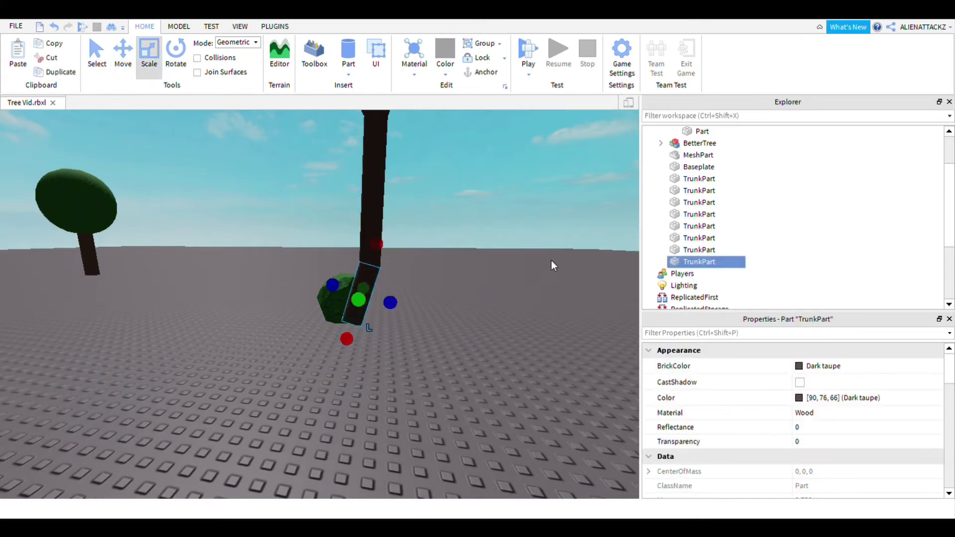
{"action": "left_click", "coordinate": [551, 261]}
Step: Duplicate the root segment and rotate the copy until it slants the opposite way
{"action": "right_click_drag", "start_coordinate": [552, 260], "coordinate": [499, 287]}
{"action": "key", "text": "d"}
{"action": "key", "text": "w"}
{"action": "left_click", "coordinate": [380, 364]}
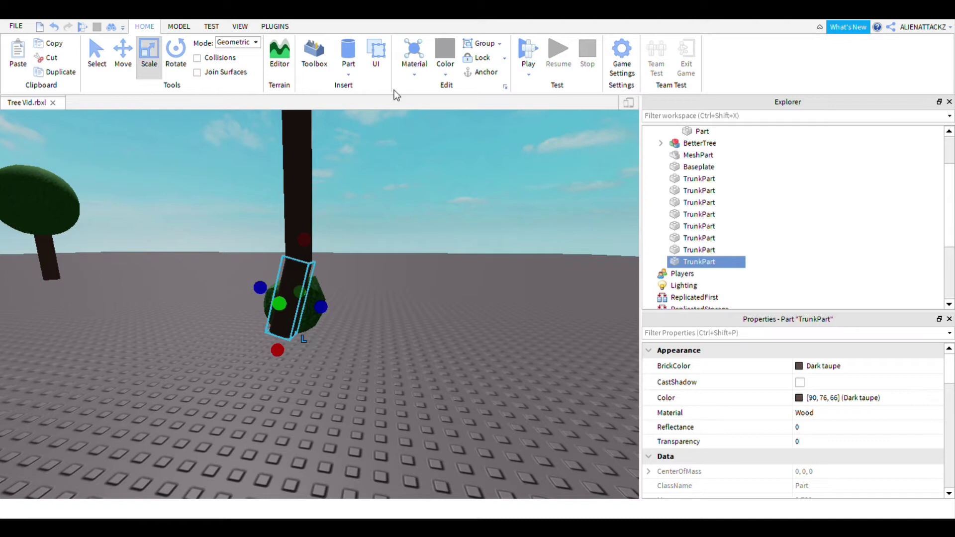
{"action": "key", "text": "ctrl+d"}
{"action": "left_click", "coordinate": [176, 59]}
{"action": "left_click_drag", "start_coordinate": [347, 274], "coordinate": [344, 268]}
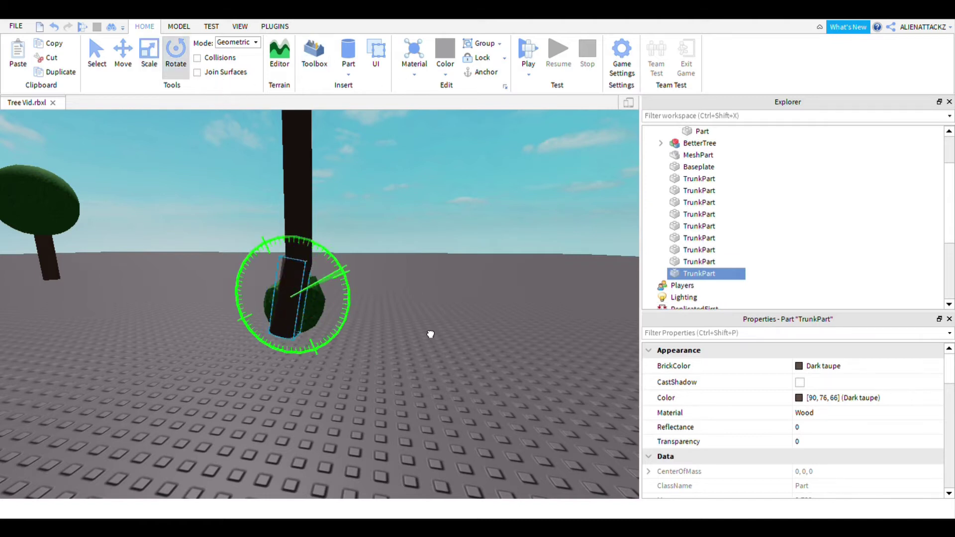
{"action": "left_click_drag", "start_coordinate": [409, 310], "coordinate": [407, 308]}
Step: Move the copied root across to the opposite side of the trunk base
{"action": "left_click", "coordinate": [123, 55]}
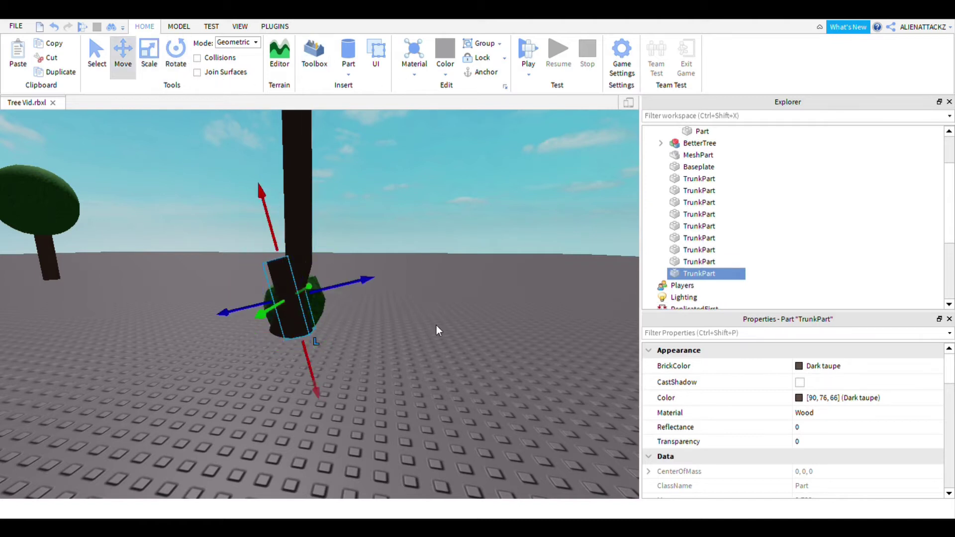
{"action": "mouse_move", "coordinate": [365, 281]}
{"action": "left_mouse_down"}
{"action": "mouse_move", "coordinate": [380, 277]}
{"action": "mouse_move", "coordinate": [375, 284]}
{"action": "left_mouse_up"}
{"action": "left_click", "coordinate": [382, 178]}
{"action": "scroll", "coordinate": [383, 178], "scroll_direction": "down", "scroll_amount": 2}
{"action": "right_click_drag", "start_coordinate": [382, 178], "coordinate": [331, 267]}
{"action": "left_click", "coordinate": [331, 301]}
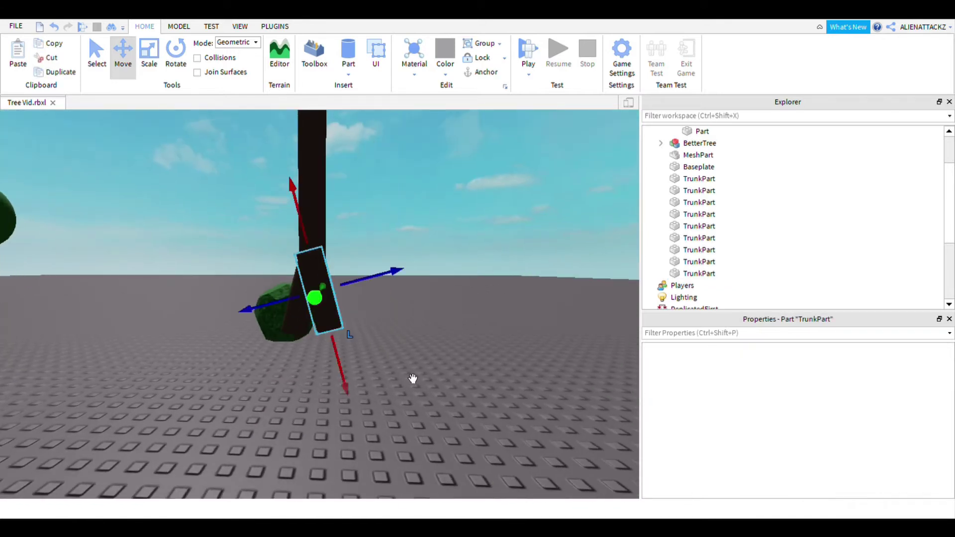
{"action": "left_click_drag", "start_coordinate": [469, 362], "coordinate": [456, 351]}
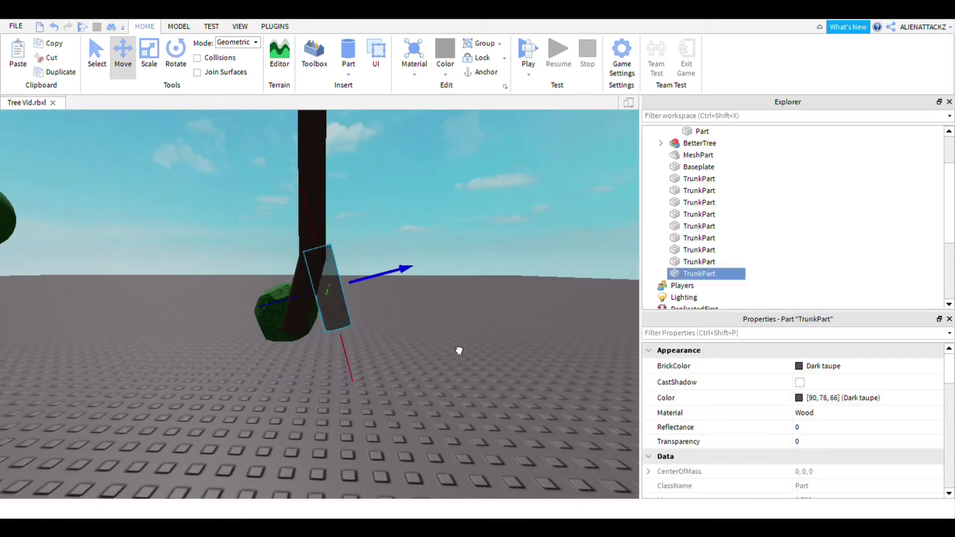
Step: Lengthen the second root's upper end into the trunk with the Scale tool
{"action": "left_click", "coordinate": [157, 58]}
{"action": "left_click_drag", "start_coordinate": [313, 230], "coordinate": [309, 211]}
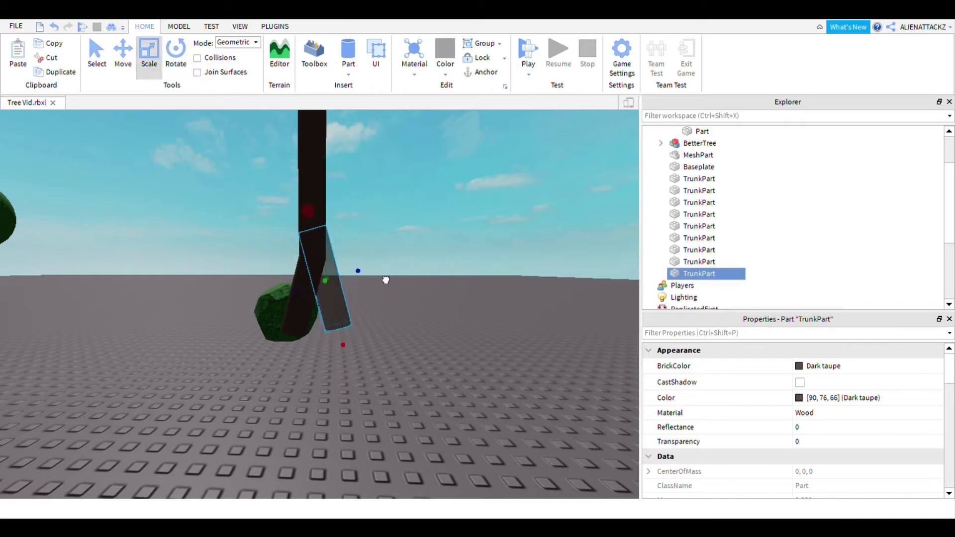
{"action": "left_click_drag", "start_coordinate": [381, 274], "coordinate": [382, 274]}
{"action": "left_click", "coordinate": [528, 205]}
Step: Duplicate the first root segment, turn the copy to face another side and shift it under the trunk
{"action": "key", "text": "a"}
{"action": "right_click_drag", "start_coordinate": [528, 204], "coordinate": [371, 339]}
{"action": "key", "text": "w"}
{"action": "key", "text": "d"}
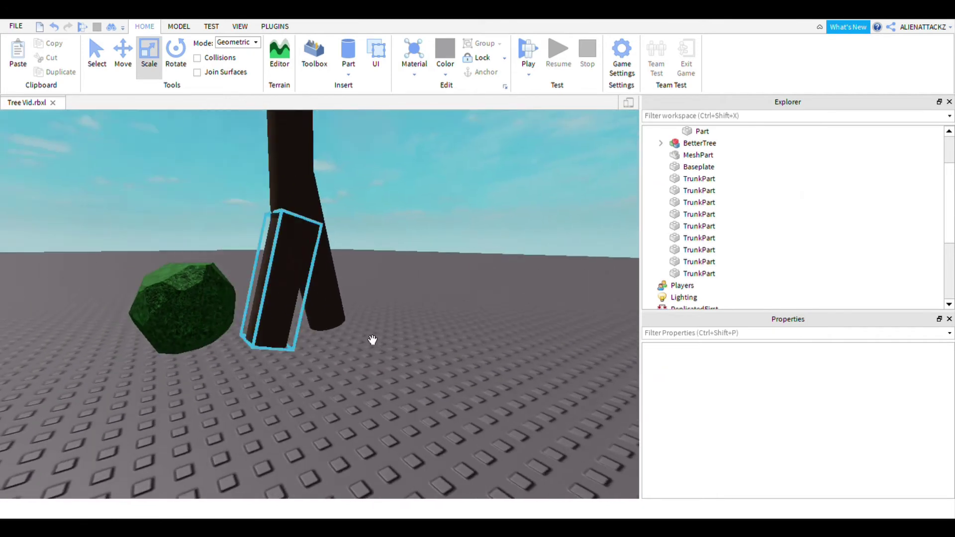
{"action": "left_click", "coordinate": [369, 369]}
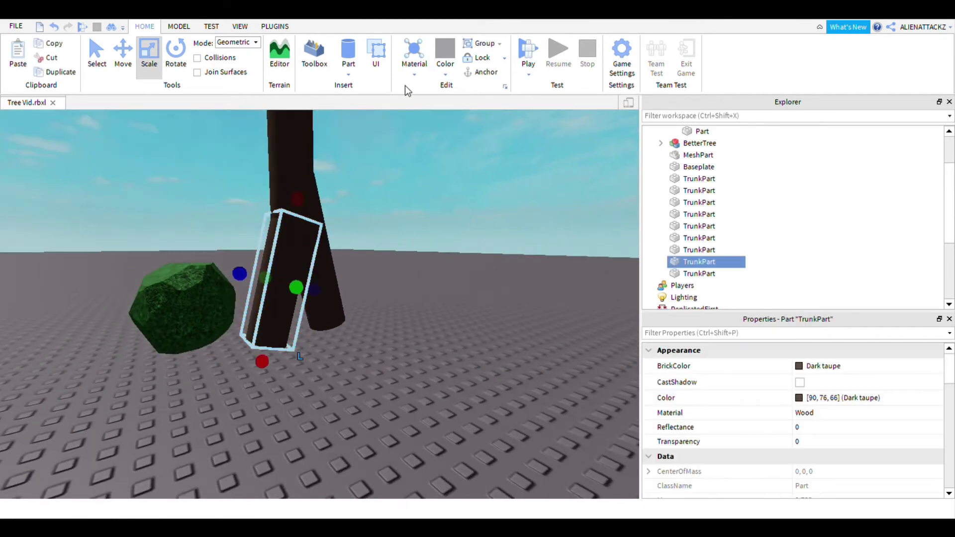
{"action": "key", "text": "ctrl+d"}
{"action": "left_click", "coordinate": [180, 60]}
{"action": "right_click_drag", "start_coordinate": [438, 185], "coordinate": [375, 223]}
{"action": "key", "text": "d"}
{"action": "left_click_drag", "start_coordinate": [524, 284], "coordinate": [321, 160]}
{"action": "mouse_move", "coordinate": [493, 248]}
{"action": "left_mouse_down"}
{"action": "mouse_move", "coordinate": [480, 235]}
{"action": "mouse_move", "coordinate": [486, 240]}
{"action": "left_mouse_up"}
{"action": "left_click", "coordinate": [167, 85]}
{"action": "left_click_drag", "start_coordinate": [523, 312], "coordinate": [535, 308]}
Step: Tilt the third root outward and move it against a free side of the trunk base
{"action": "right_click_drag", "start_coordinate": [533, 313], "coordinate": [511, 283]}
{"action": "scroll", "coordinate": [511, 284], "scroll_direction": "down", "scroll_amount": 1}
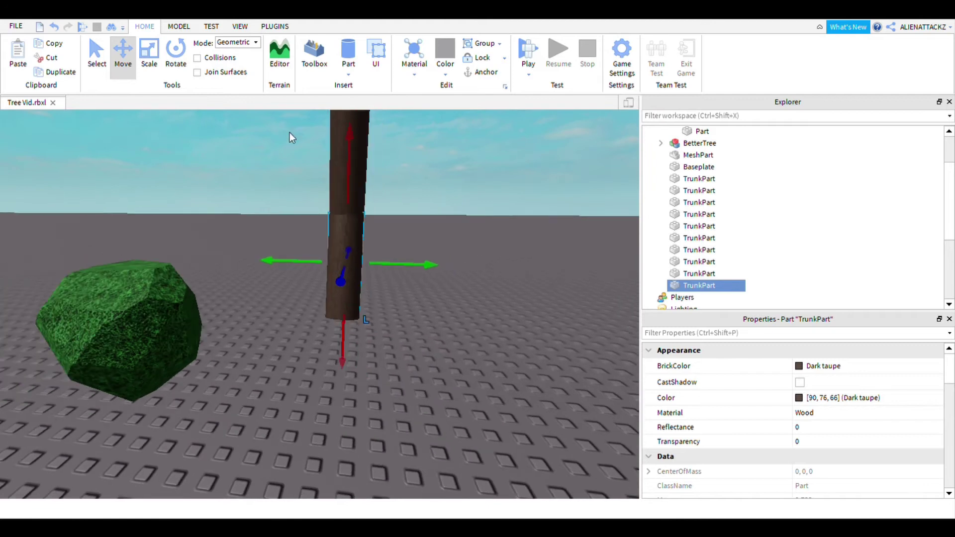
{"action": "left_click", "coordinate": [227, 75]}
{"action": "left_click_drag", "start_coordinate": [505, 282], "coordinate": [483, 257]}
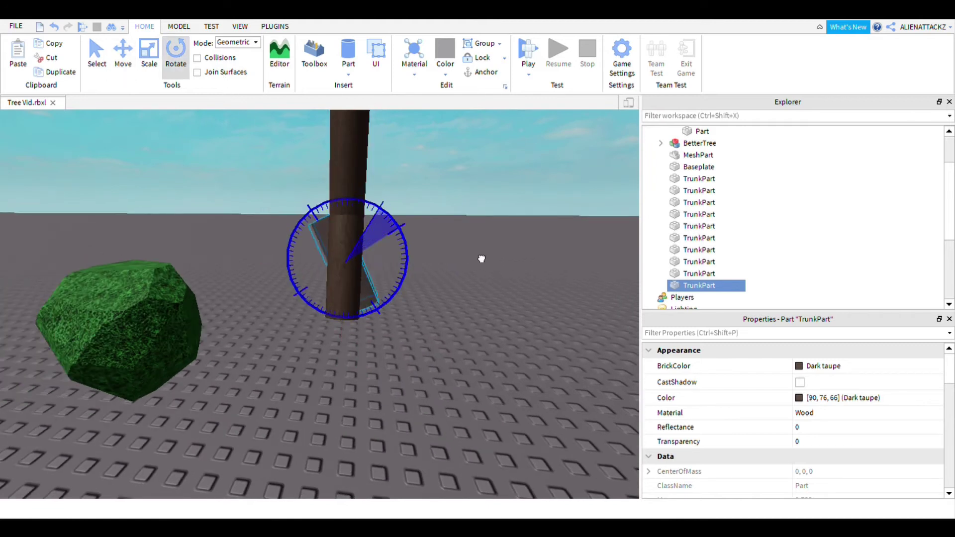
{"action": "left_click", "coordinate": [123, 56]}
{"action": "left_click_drag", "start_coordinate": [512, 317], "coordinate": [511, 295]}
{"action": "left_click_drag", "start_coordinate": [499, 408], "coordinate": [498, 413]}
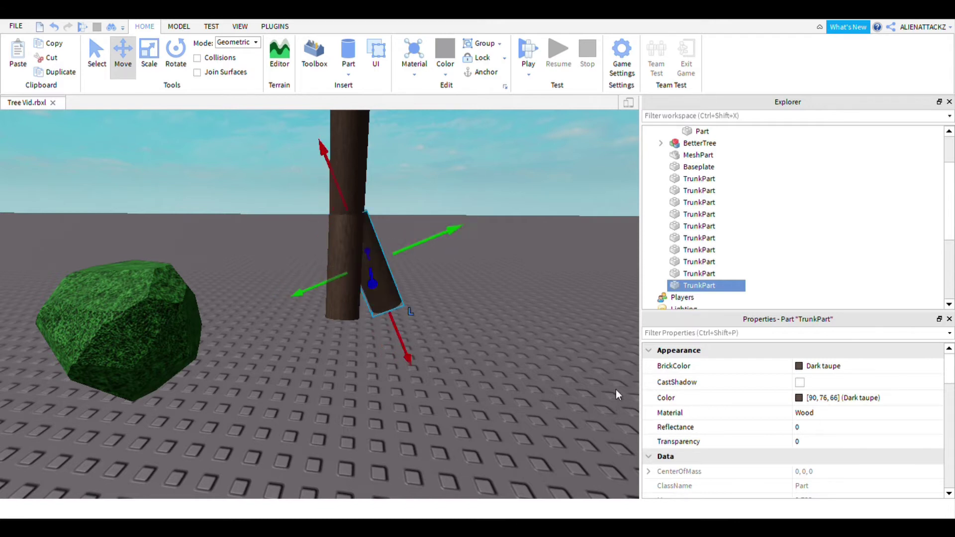
Step: Lengthen the third root's upper end slightly with the Scale tool
{"action": "left_click", "coordinate": [616, 390]}
{"action": "scroll", "coordinate": [572, 318], "scroll_direction": "down", "scroll_amount": 5}
{"action": "scroll", "coordinate": [498, 293], "scroll_direction": "up", "scroll_amount": 3}
{"action": "left_click", "coordinate": [444, 322]}
{"action": "scroll", "coordinate": [444, 322], "scroll_direction": "up", "scroll_amount": 2}
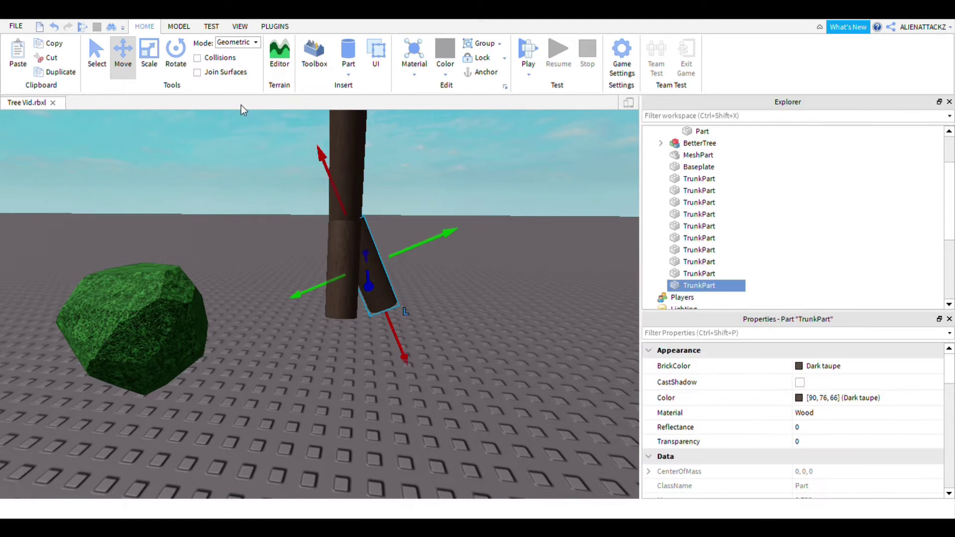
{"action": "left_click", "coordinate": [151, 61]}
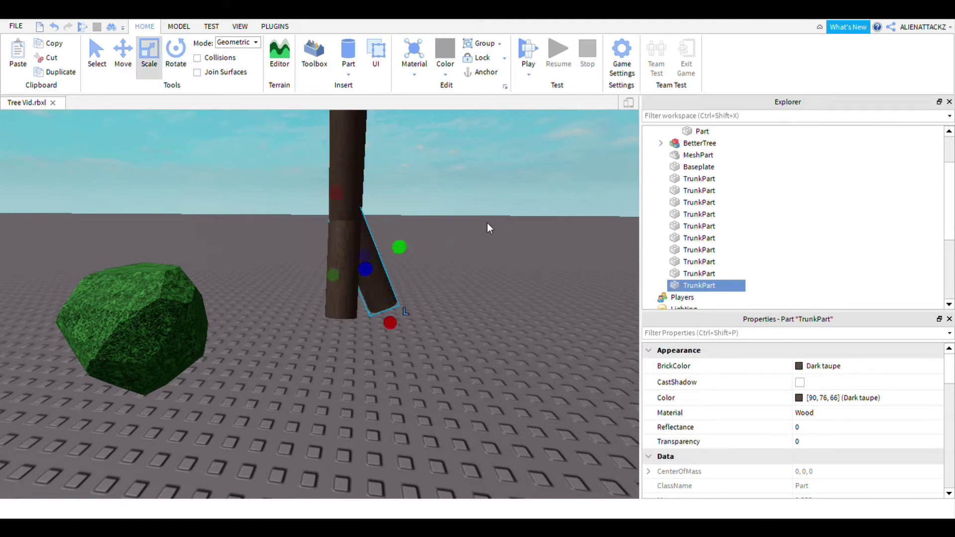
Step: Duplicate the third root and rotate the copy until it slants the opposite way
{"action": "key", "text": "s"}
{"action": "left_click", "coordinate": [554, 200]}
{"action": "key", "text": "a"}
{"action": "right_click_drag", "start_coordinate": [554, 200], "coordinate": [578, 193]}
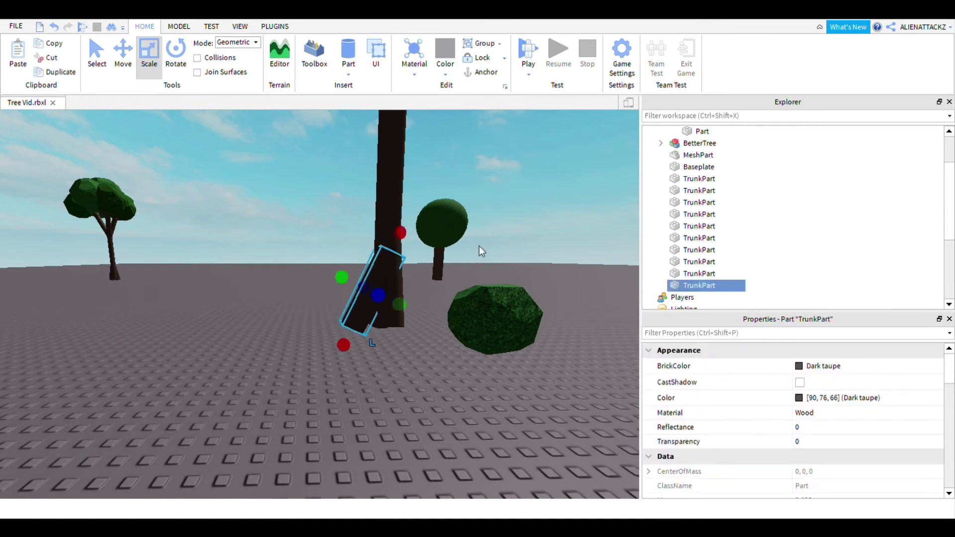
{"action": "left_click", "coordinate": [174, 55]}
{"action": "right_click_drag", "start_coordinate": [442, 208], "coordinate": [448, 249]}
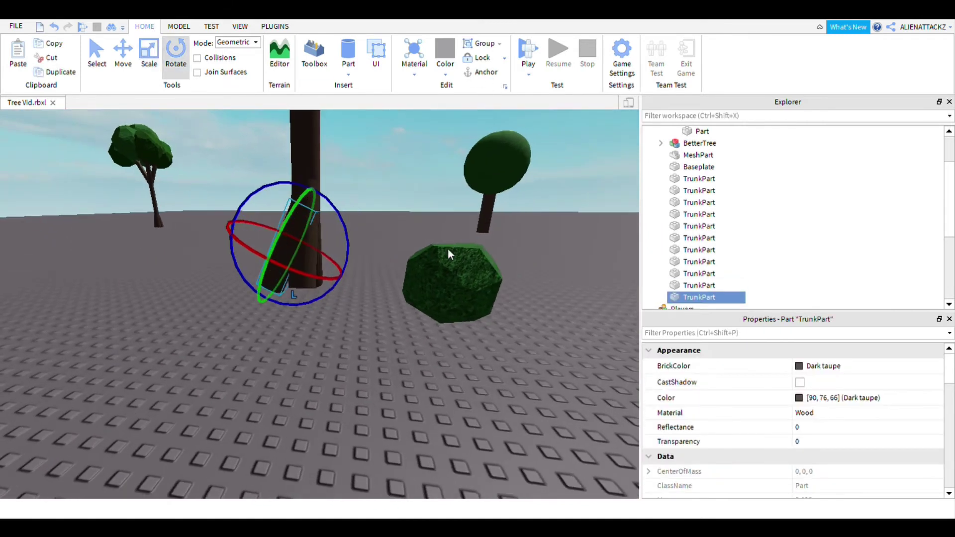
{"action": "left_click_drag", "start_coordinate": [382, 232], "coordinate": [398, 245]}
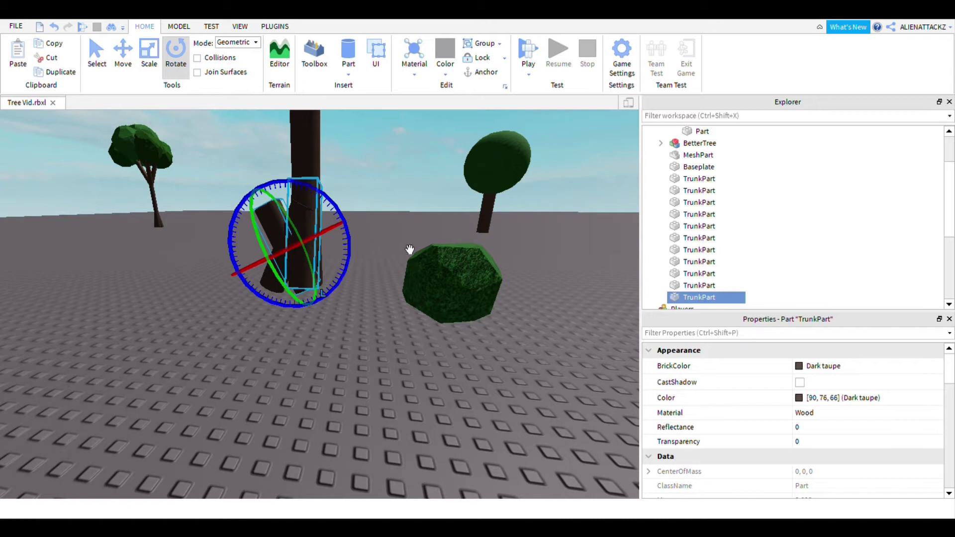
Step: Move the fourth root to the side of the trunk opposite the third and tilt it further outward
{"action": "left_click", "coordinate": [123, 56]}
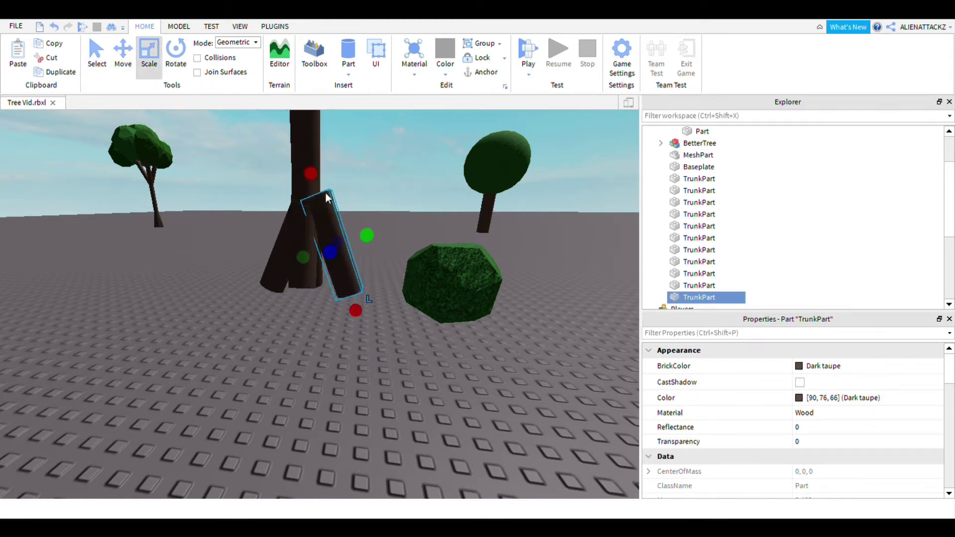
{"action": "left_click", "coordinate": [176, 57]}
{"action": "left_click_drag", "start_coordinate": [397, 251], "coordinate": [464, 236]}
{"action": "left_click", "coordinate": [511, 214]}
{"action": "scroll", "coordinate": [511, 214], "scroll_direction": "down", "scroll_amount": 3}
{"action": "scroll", "coordinate": [433, 310], "scroll_direction": "up", "scroll_amount": 4}
{"action": "left_click", "coordinate": [350, 261]}
{"action": "key", "text": "d"}
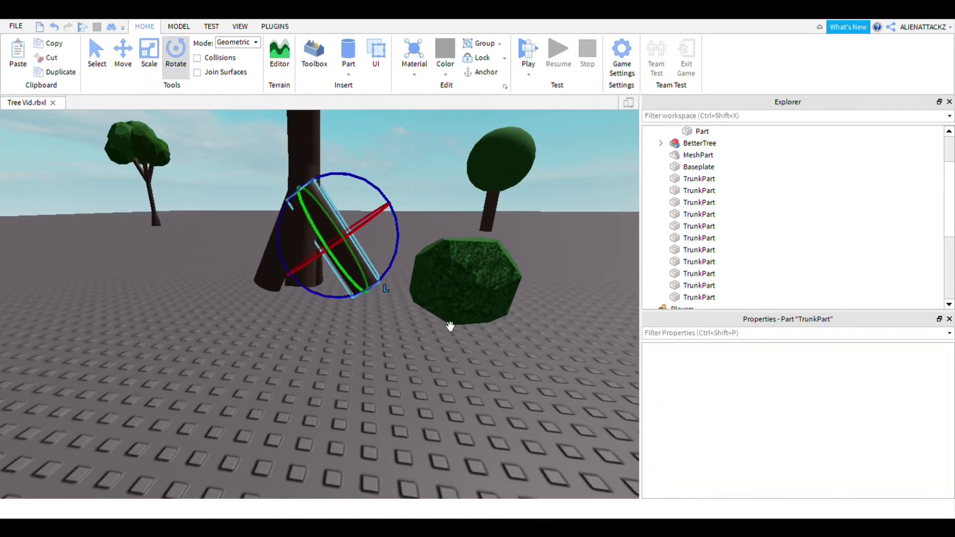
Step: Rotate one of the side roots at the trunk base to adjust its outward slant
{"action": "left_click", "coordinate": [380, 183]}
{"action": "right_click_drag", "start_coordinate": [380, 184], "coordinate": [458, 318]}
{"action": "key", "text": "w"}
{"action": "key", "text": "s"}
{"action": "key", "text": "a"}
{"action": "left_click", "coordinate": [453, 296]}
{"action": "key", "text": "a"}
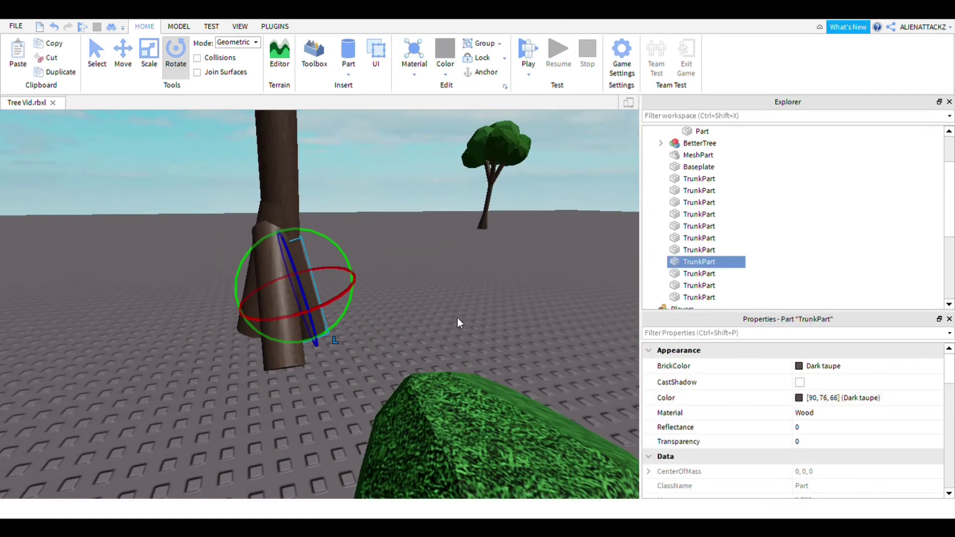
{"action": "left_click_drag", "start_coordinate": [424, 307], "coordinate": [418, 301]}
Step: Tilt the opposite side root further outward and shift it against the trunk base
{"action": "left_click", "coordinate": [453, 257]}
{"action": "right_click_drag", "start_coordinate": [454, 257], "coordinate": [447, 269]}
{"action": "key", "text": "s"}
{"action": "key", "text": "w"}
{"action": "left_click", "coordinate": [376, 323]}
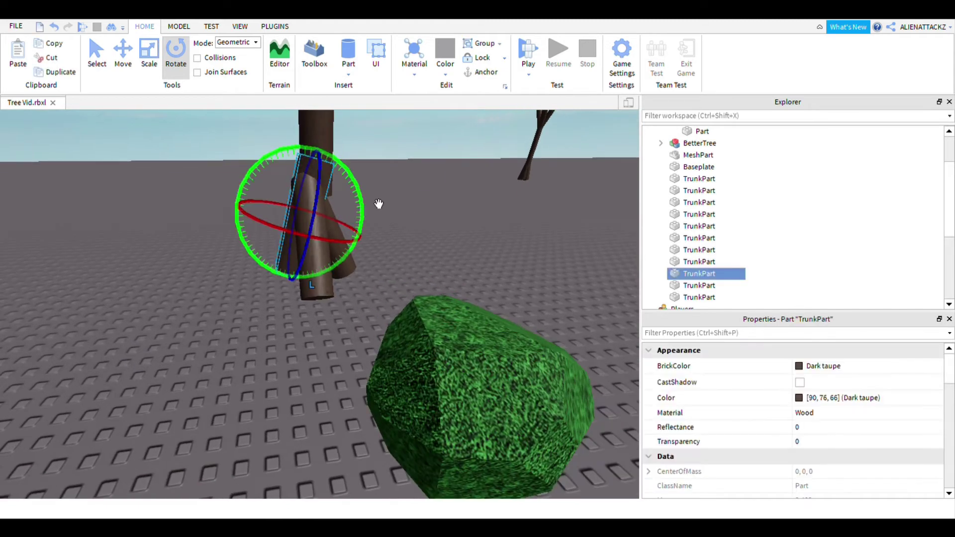
{"action": "left_click", "coordinate": [123, 52]}
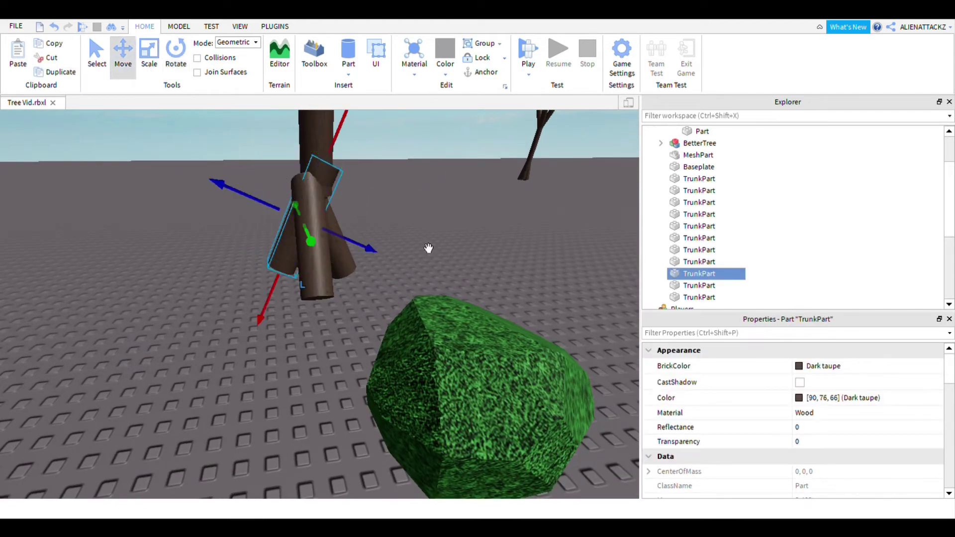
{"action": "left_click", "coordinate": [498, 234]}
Step: Move the root between the two side roots so it sits flush against the trunk base
{"action": "scroll", "coordinate": [498, 233], "scroll_direction": "down", "scroll_amount": 3}
{"action": "scroll", "coordinate": [485, 280], "scroll_direction": "up", "scroll_amount": 2}
{"action": "right_click_drag", "start_coordinate": [485, 280], "coordinate": [403, 312]}
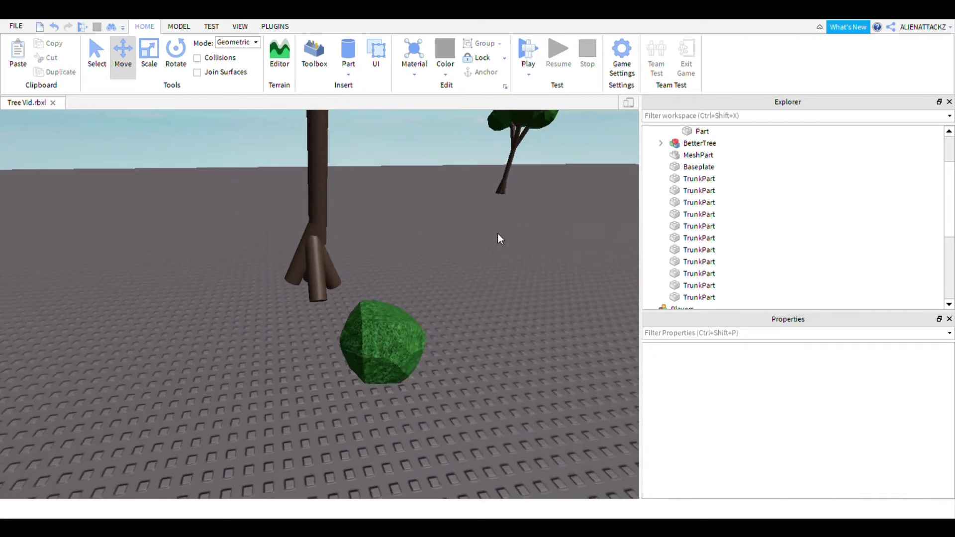
{"action": "left_click", "coordinate": [360, 331]}
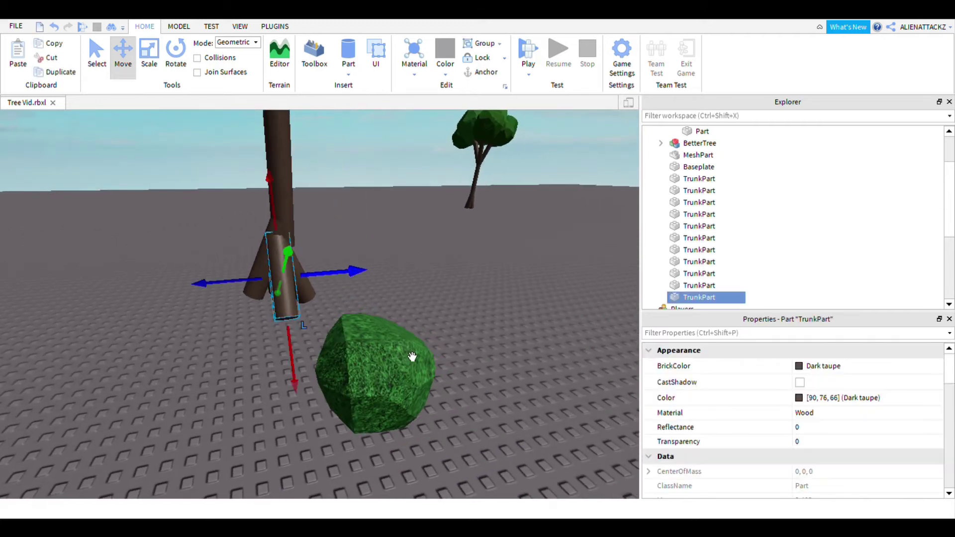
{"action": "right_click_drag", "start_coordinate": [465, 273], "coordinate": [533, 262]}
{"action": "scroll", "coordinate": [500, 301], "scroll_direction": "up", "scroll_amount": 2}
{"action": "left_click", "coordinate": [550, 291]}
{"action": "left_click_drag", "start_coordinate": [503, 296], "coordinate": [512, 292]}
{"action": "left_click", "coordinate": [554, 243]}
Step: Examine the whole trunk with its branches and roots from a distance and from close up
{"action": "key", "text": "d"}
{"action": "right_click_drag", "start_coordinate": [555, 244], "coordinate": [428, 219]}
{"action": "key", "text": "s"}
{"action": "key", "text": "w"}
{"action": "key", "text": "s"}
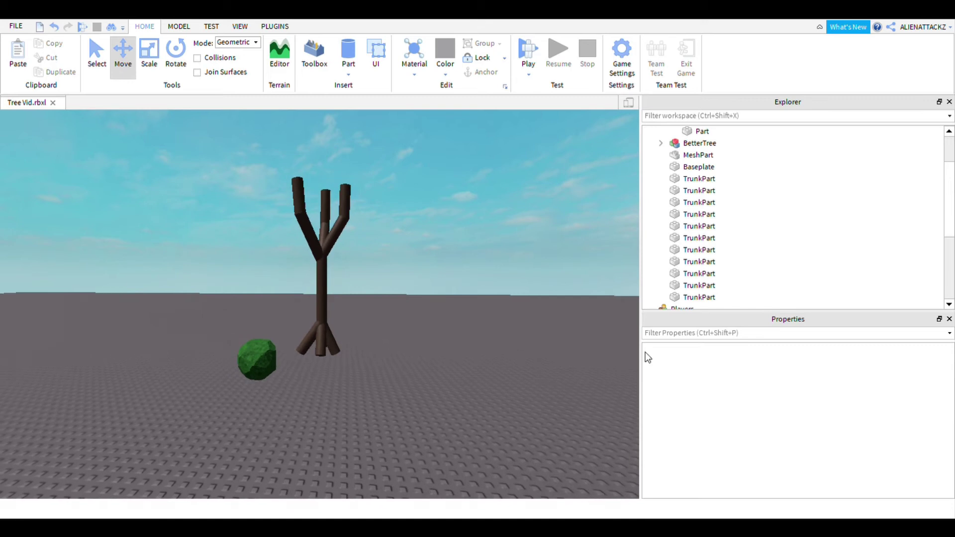
{"action": "key", "text": "w"}
{"action": "right_click_drag", "start_coordinate": [467, 332], "coordinate": [465, 345]}
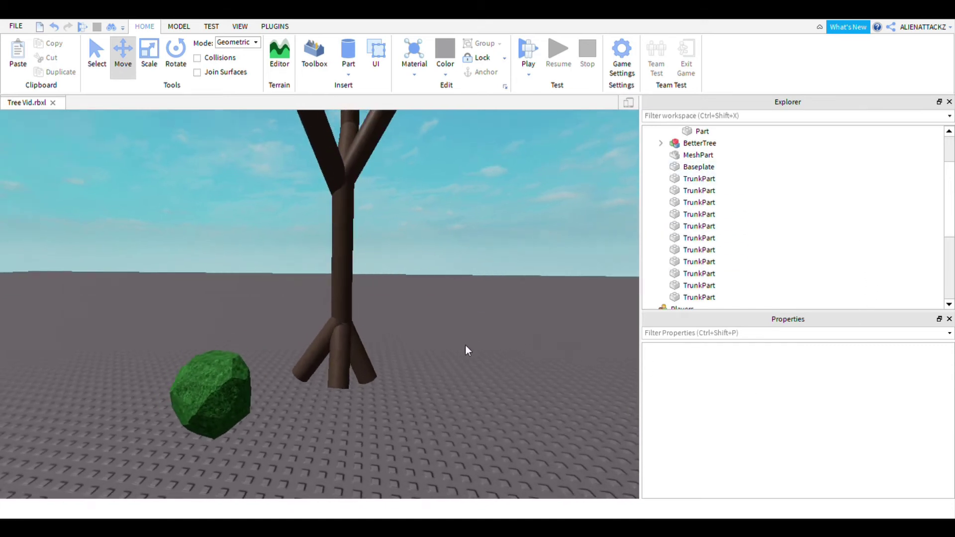
{"action": "key", "text": "s"}
{"action": "key", "text": "w"}
Step: Rename the green grass mesh beside the tree to LeavesPart
{"action": "left_click", "coordinate": [253, 360]}
{"action": "right_click_drag", "start_coordinate": [365, 298], "coordinate": [353, 311]}
{"action": "key", "text": "s"}
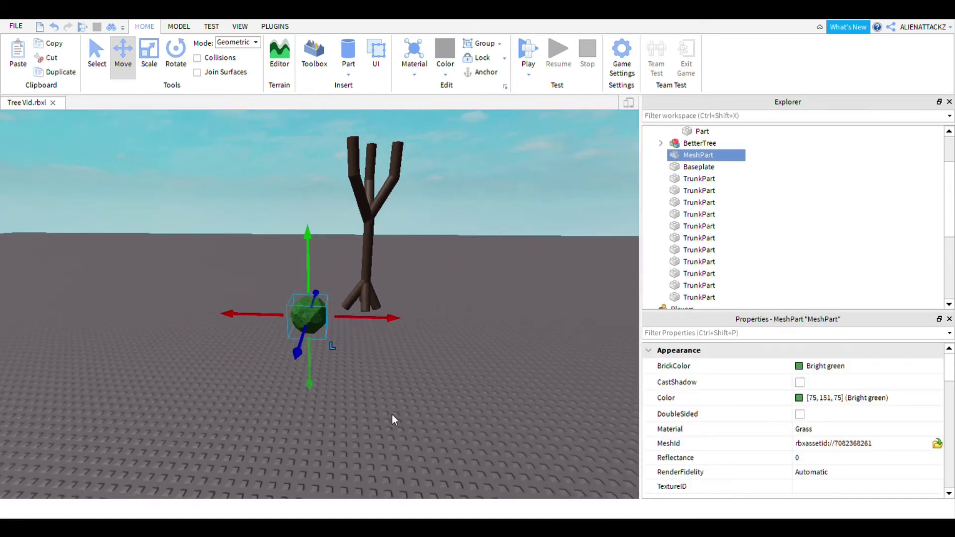
{"action": "scroll", "coordinate": [816, 430], "scroll_direction": "down", "scroll_amount": 3}
{"action": "left_click", "coordinate": [816, 453]}
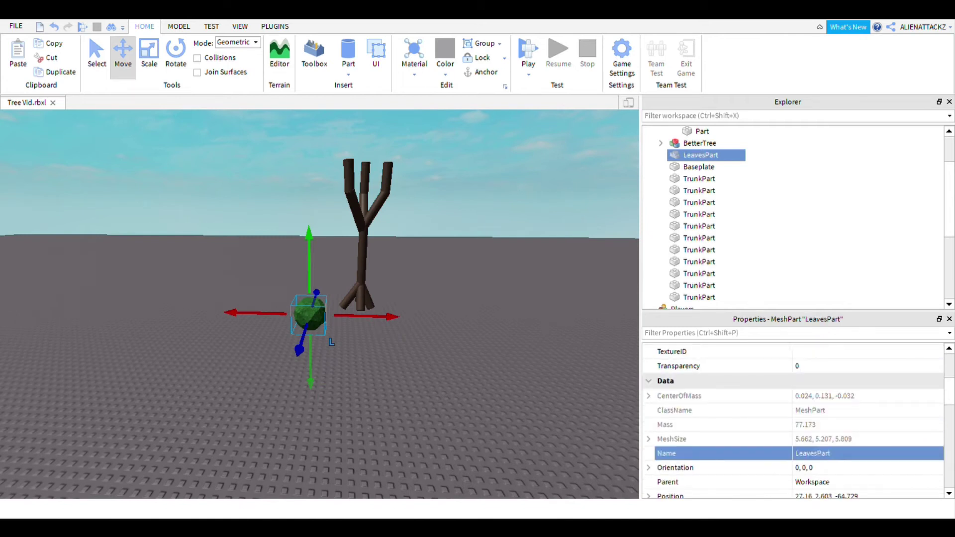
Step: Enlarge the leaf mesh on the ground with the Scale tool, making it taller and wider
{"action": "scroll", "coordinate": [722, 393], "scroll_direction": "up", "scroll_amount": 2}
{"action": "right_click_drag", "start_coordinate": [465, 394], "coordinate": [467, 364]}
{"action": "key", "text": "w"}
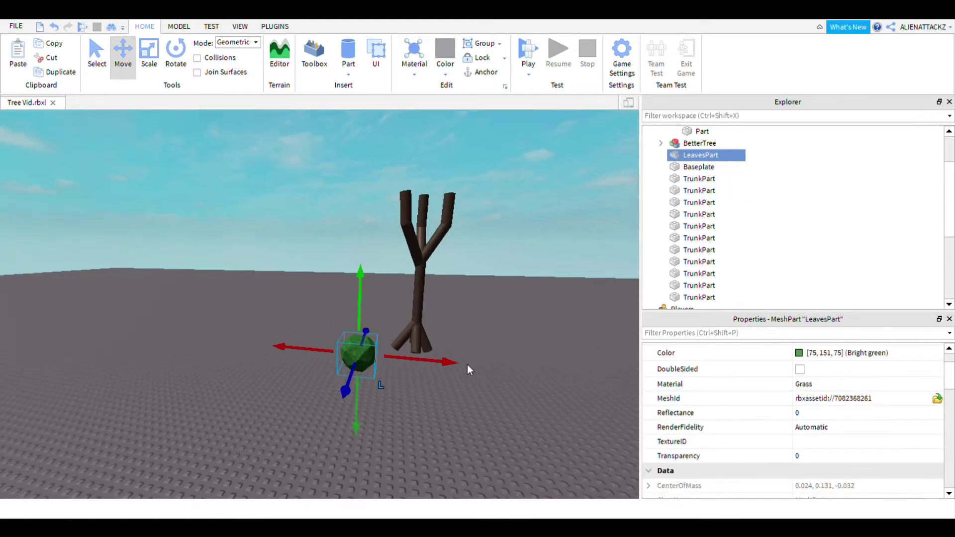
{"action": "right_click_drag", "start_coordinate": [297, 164], "coordinate": [402, 316]}
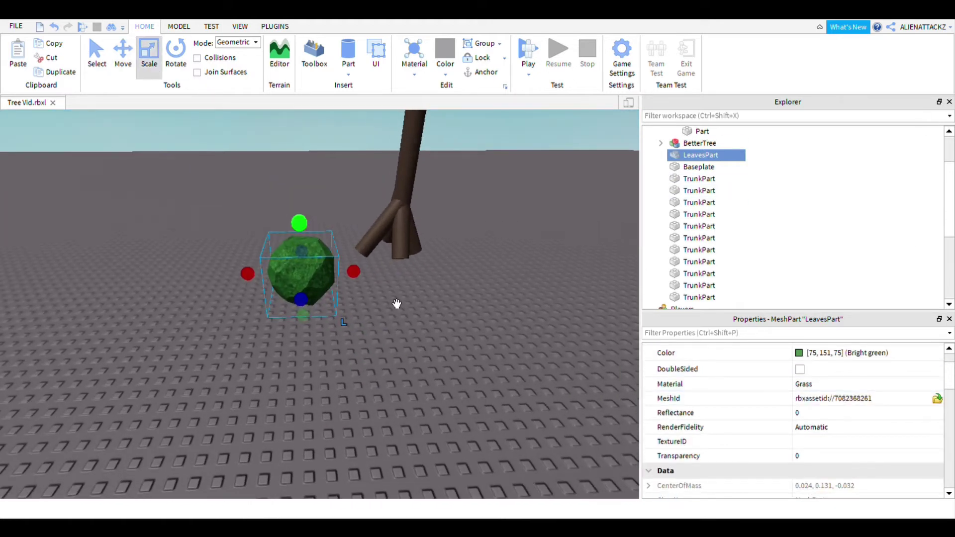
{"action": "left_click_drag", "start_coordinate": [397, 304], "coordinate": [371, 177]}
{"action": "scroll", "coordinate": [367, 209], "scroll_direction": "down", "scroll_amount": 2}
{"action": "mouse_move", "coordinate": [332, 330]}
{"action": "left_mouse_down"}
{"action": "mouse_move", "coordinate": [216, 337]}
{"action": "mouse_move", "coordinate": [340, 357]}
{"action": "mouse_move", "coordinate": [341, 335]}
{"action": "left_mouse_up"}
{"action": "key", "text": "ctrl+z"}
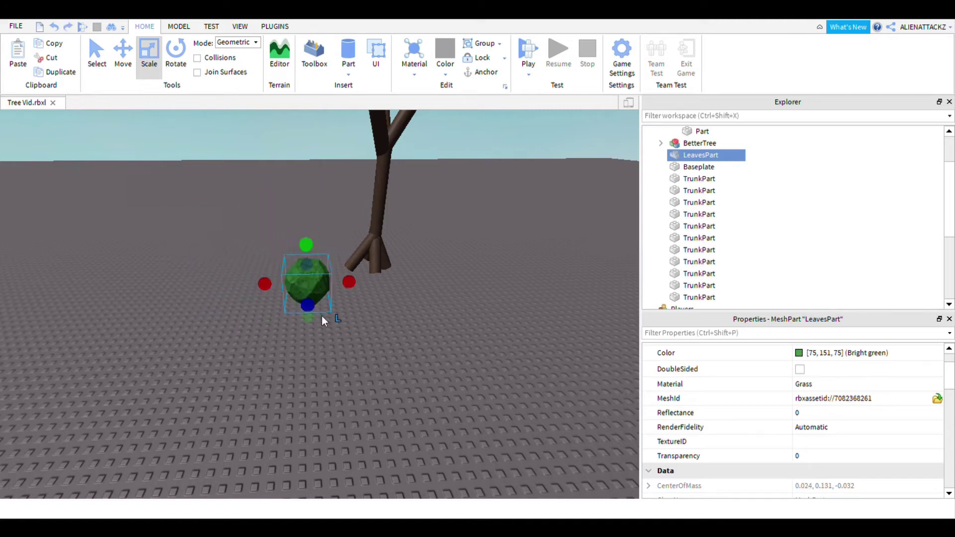
{"action": "scroll", "coordinate": [403, 342], "scroll_direction": "up", "scroll_amount": 3}
{"action": "left_click_drag", "start_coordinate": [348, 337], "coordinate": [341, 283]}
{"action": "scroll", "coordinate": [358, 302], "scroll_direction": "down", "scroll_amount": 3}
{"action": "left_click_drag", "start_coordinate": [338, 392], "coordinate": [310, 384]}
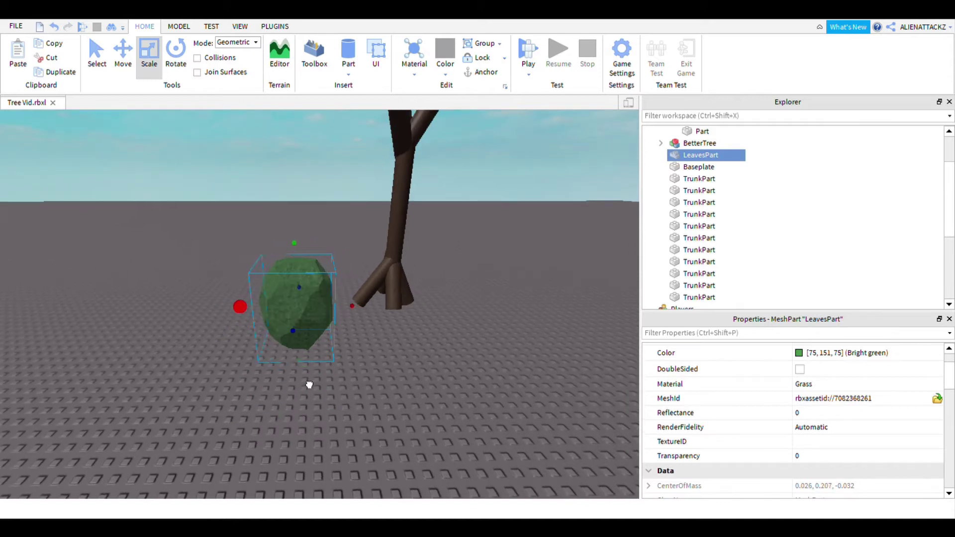
Step: Move the leaf mesh from the ground up into the crown so it covers a branch tip
{"action": "scroll", "coordinate": [527, 381], "scroll_direction": "down", "scroll_amount": 4}
{"action": "right_click_drag", "start_coordinate": [527, 382], "coordinate": [533, 375]}
{"action": "left_click", "coordinate": [533, 375]}
{"action": "left_click_drag", "start_coordinate": [397, 447], "coordinate": [475, 305]}
{"action": "right_click_drag", "start_coordinate": [475, 306], "coordinate": [492, 322]}
{"action": "key", "text": "w"}
{"action": "key", "text": "ctrl+2"}
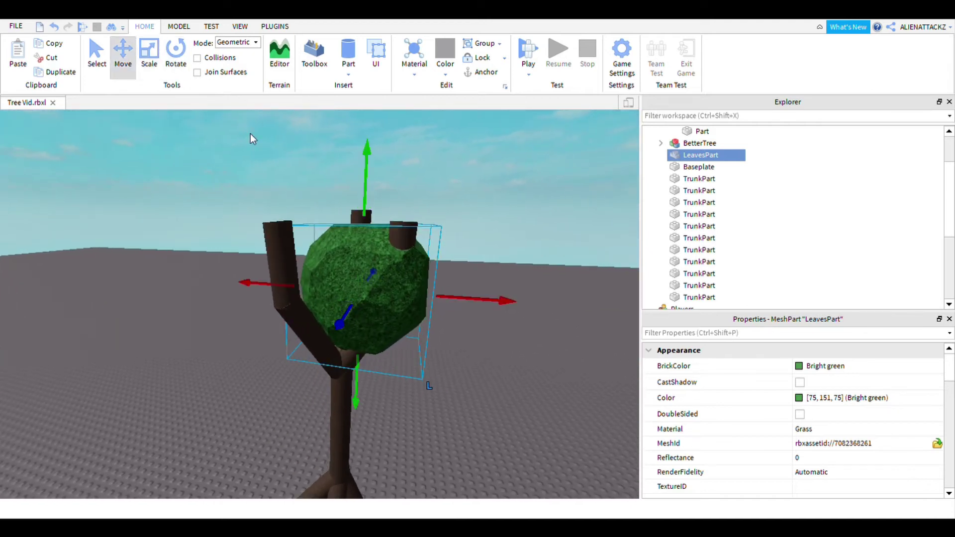
{"action": "left_click_drag", "start_coordinate": [472, 278], "coordinate": [461, 161]}
{"action": "left_click_drag", "start_coordinate": [593, 294], "coordinate": [640, 303]}
{"action": "right_click_drag", "start_coordinate": [628, 307], "coordinate": [626, 307]}
Step: Widen the leaf mesh on both sides with the Scale tool to give it a rounder, fuller shape
{"action": "key", "text": "s"}
{"action": "scroll", "coordinate": [473, 219], "scroll_direction": "up", "scroll_amount": 3}
{"action": "left_click", "coordinate": [148, 57]}
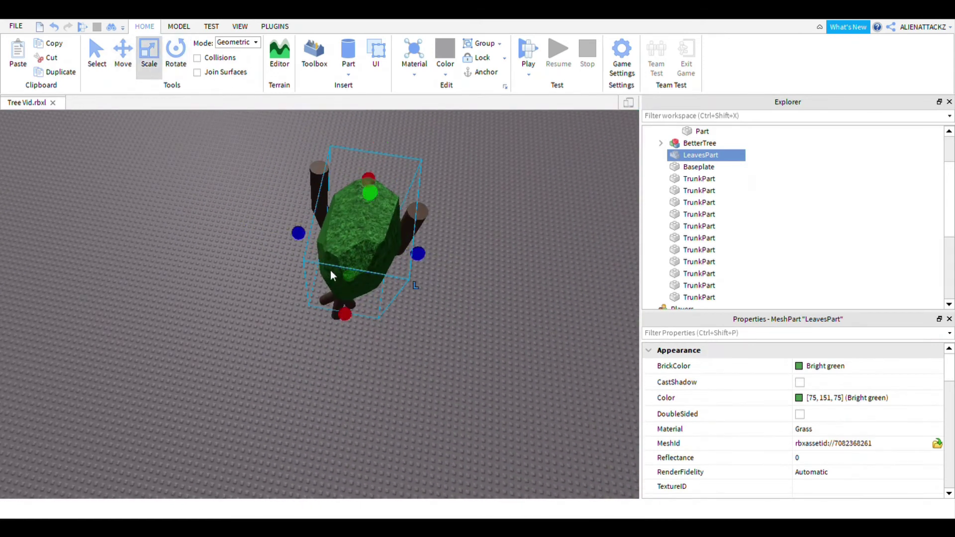
{"action": "left_click_drag", "start_coordinate": [298, 232], "coordinate": [291, 232]}
{"action": "left_click_drag", "start_coordinate": [361, 282], "coordinate": [361, 283]}
{"action": "left_click_drag", "start_coordinate": [532, 322], "coordinate": [550, 329]}
{"action": "left_click_drag", "start_coordinate": [466, 224], "coordinate": [481, 249]}
{"action": "left_click_drag", "start_coordinate": [544, 330], "coordinate": [534, 325]}
{"action": "scroll", "coordinate": [527, 324], "scroll_direction": "up", "scroll_amount": 3}
{"action": "left_click_drag", "start_coordinate": [351, 265], "coordinate": [347, 266]}
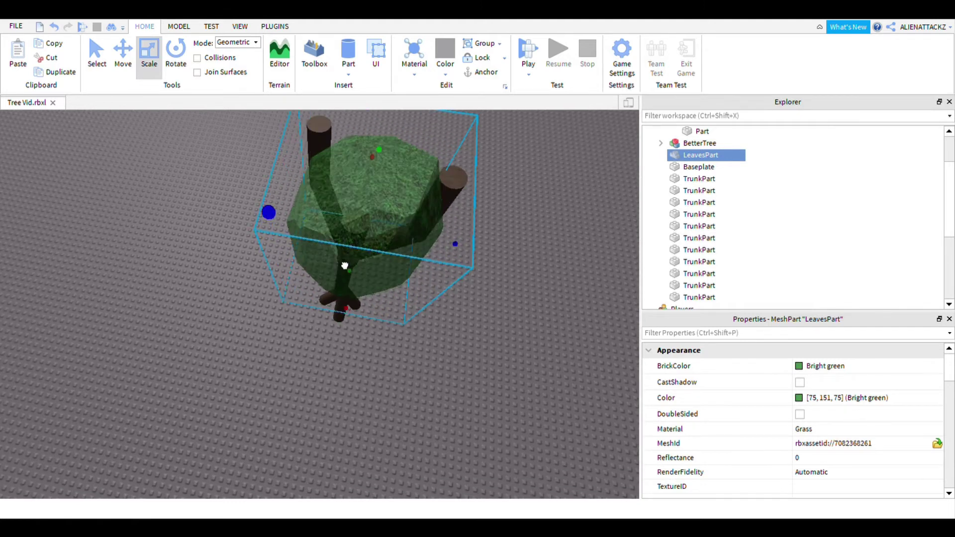
Step: Duplicate the leaf mesh and move the copy over a neighbouring part of the crown, overlapping the first
{"action": "scroll", "coordinate": [475, 282], "scroll_direction": "down", "scroll_amount": 4}
{"action": "scroll", "coordinate": [478, 289], "scroll_direction": "up", "scroll_amount": 4}
{"action": "right_click_drag", "start_coordinate": [478, 293], "coordinate": [482, 317]}
{"action": "scroll", "coordinate": [467, 316], "scroll_direction": "down", "scroll_amount": 4}
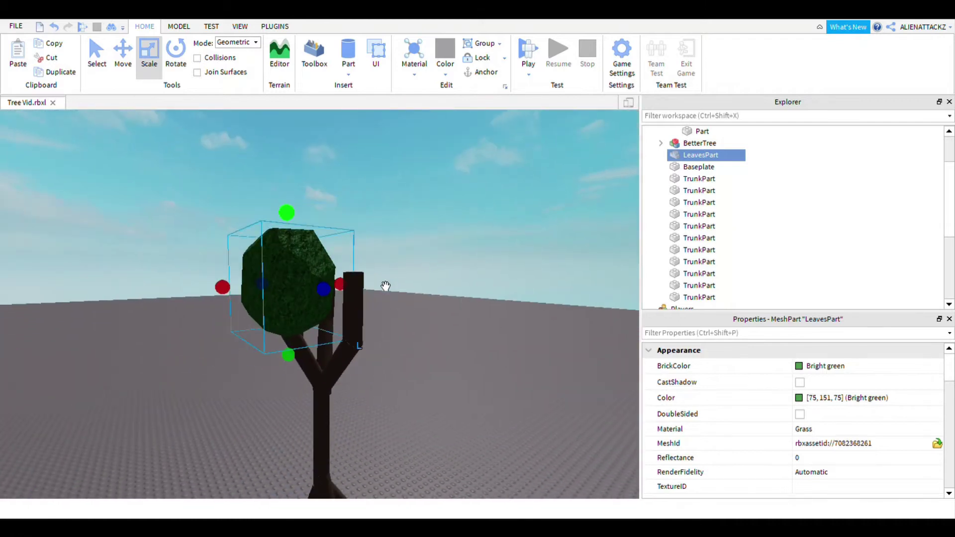
{"action": "left_click", "coordinate": [515, 253]}
{"action": "right_click_drag", "start_coordinate": [512, 256], "coordinate": [367, 249]}
{"action": "left_click", "coordinate": [323, 199]}
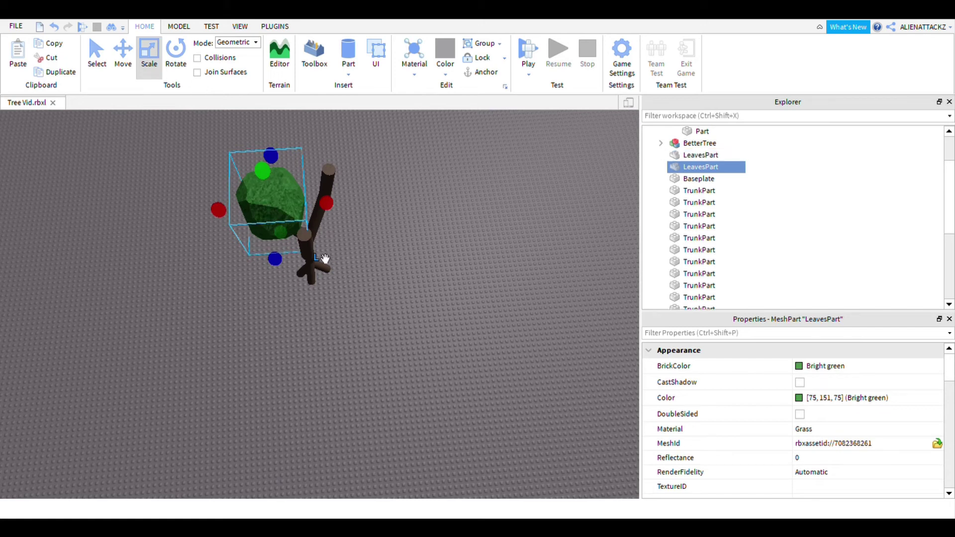
{"action": "left_click_drag", "start_coordinate": [351, 367], "coordinate": [351, 399]}
{"action": "left_click_drag", "start_coordinate": [427, 292], "coordinate": [429, 292]}
{"action": "right_click_drag", "start_coordinate": [447, 297], "coordinate": [388, 389]}
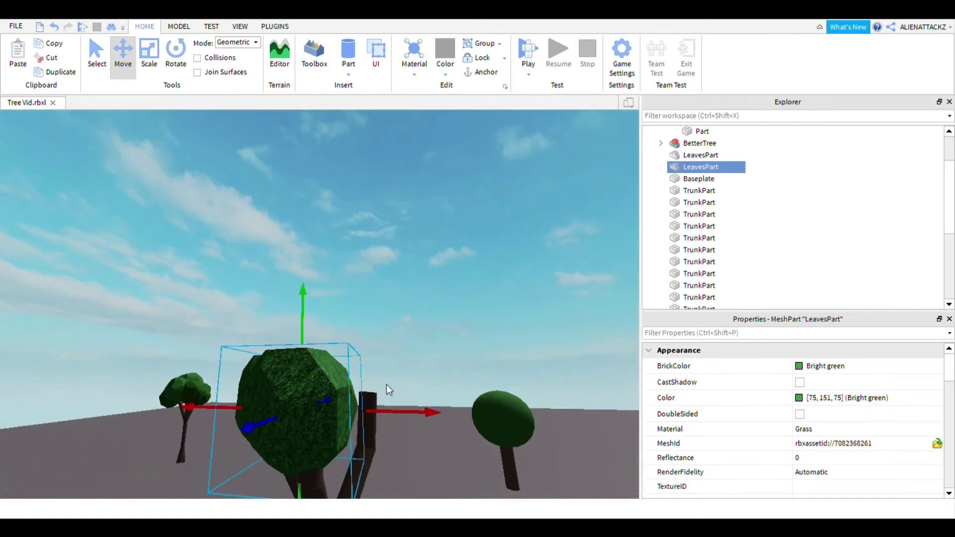
{"action": "left_click", "coordinate": [415, 380]}
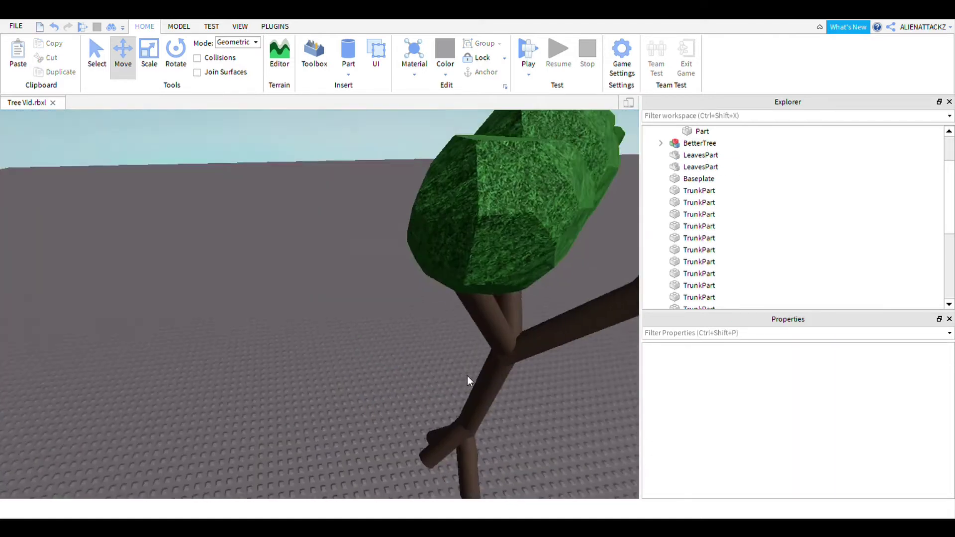
{"action": "scroll", "coordinate": [467, 375], "scroll_direction": "down", "scroll_amount": 5}
Step: Duplicate the second leaf mesh and place the third one beside it, overlapping the existing foliage
{"action": "left_click", "coordinate": [371, 234]}
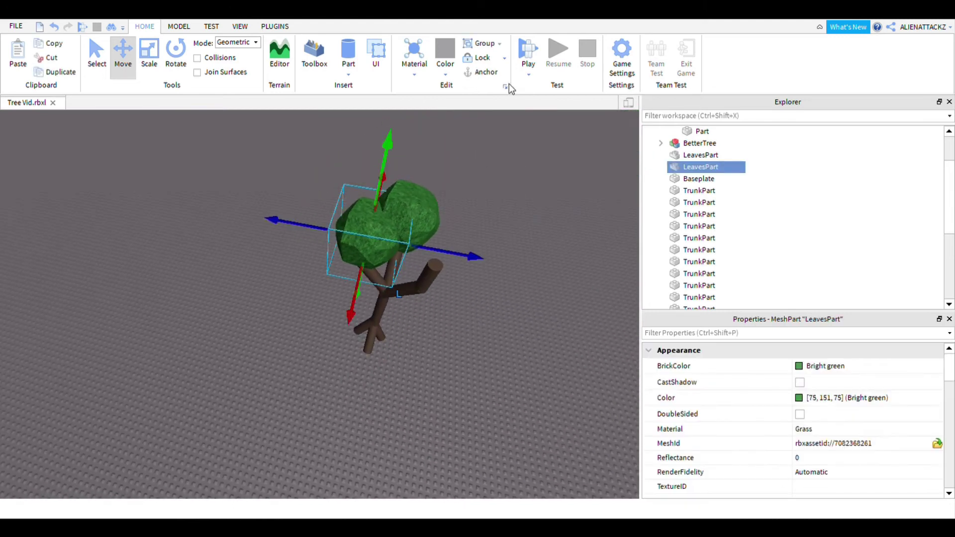
{"action": "key", "text": "ctrl+d"}
{"action": "left_click_drag", "start_coordinate": [444, 397], "coordinate": [453, 444]}
{"action": "mouse_move", "coordinate": [557, 358]}
{"action": "left_mouse_down"}
{"action": "mouse_move", "coordinate": [546, 346]}
{"action": "mouse_move", "coordinate": [557, 351]}
{"action": "left_mouse_up"}
{"action": "left_click", "coordinate": [682, 312]}
{"action": "right_click_drag", "start_coordinate": [682, 312], "coordinate": [676, 315]}
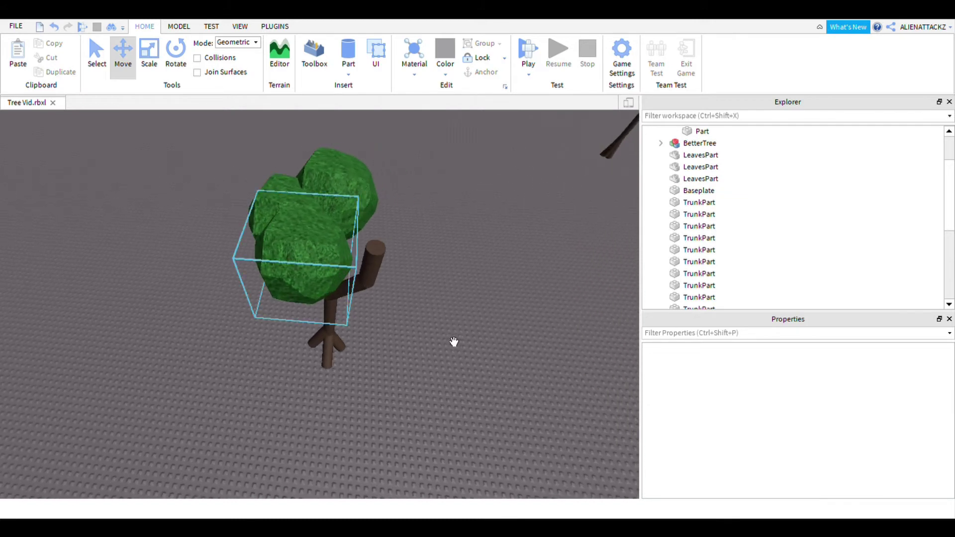
{"action": "left_click", "coordinate": [454, 341]}
{"action": "scroll", "coordinate": [448, 344], "scroll_direction": "up", "scroll_amount": 3}
{"action": "right_click_drag", "start_coordinate": [418, 351], "coordinate": [415, 347]}
{"action": "scroll", "coordinate": [417, 351], "scroll_direction": "down", "scroll_amount": 2}
{"action": "left_click_drag", "start_coordinate": [363, 414], "coordinate": [362, 415]}
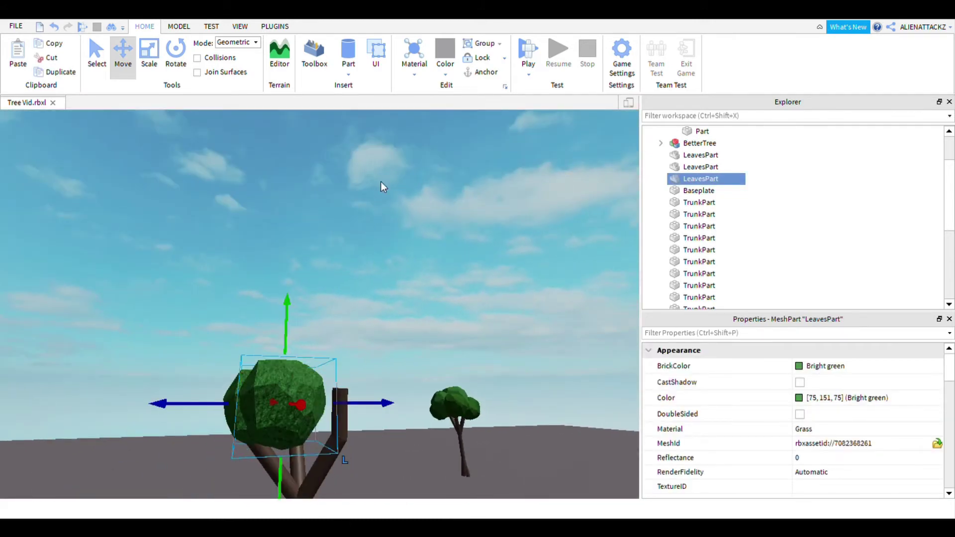
Step: Duplicate the third leaf mesh and move the copy over the remaining bare branch tip
{"action": "key", "text": "ctrl+d"}
{"action": "right_click_drag", "start_coordinate": [382, 187], "coordinate": [472, 333]}
{"action": "left_click_drag", "start_coordinate": [543, 291], "coordinate": [626, 300]}
{"action": "mouse_move", "coordinate": [531, 396]}
{"action": "left_mouse_down"}
{"action": "mouse_move", "coordinate": [516, 388]}
{"action": "mouse_move", "coordinate": [531, 400]}
{"action": "left_mouse_up"}
{"action": "scroll", "coordinate": [614, 235], "scroll_direction": "down", "scroll_amount": 3}
{"action": "scroll", "coordinate": [602, 227], "scroll_direction": "up", "scroll_amount": 2}
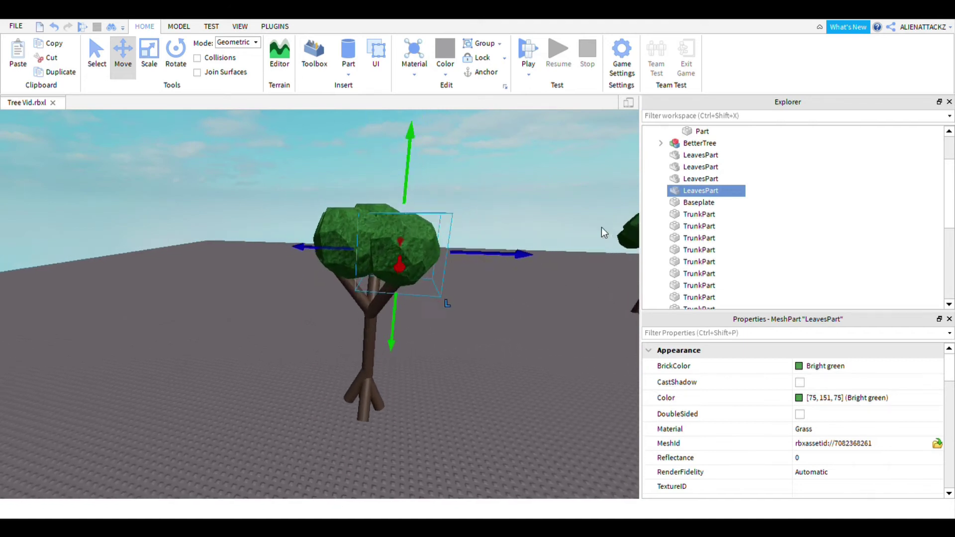
{"action": "scroll", "coordinate": [440, 390], "scroll_direction": "up", "scroll_amount": 2}
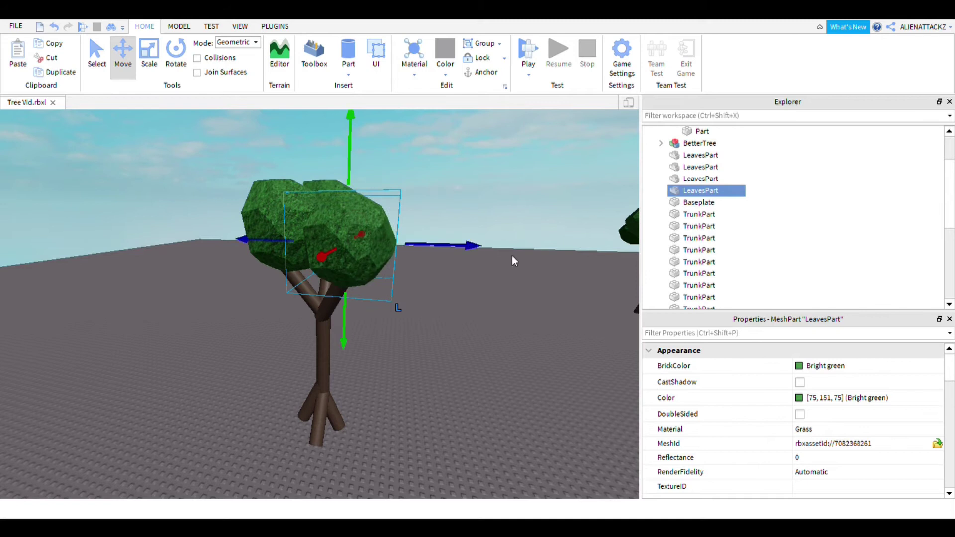
Step: Add a fifth leaf mesh by duplication and move it to another side of the crown
{"action": "left_click", "coordinate": [512, 256]}
{"action": "right_click_drag", "start_coordinate": [512, 256], "coordinate": [512, 243]}
{"action": "scroll", "coordinate": [514, 243], "scroll_direction": "down", "scroll_amount": 5}
{"action": "left_click", "coordinate": [519, 270]}
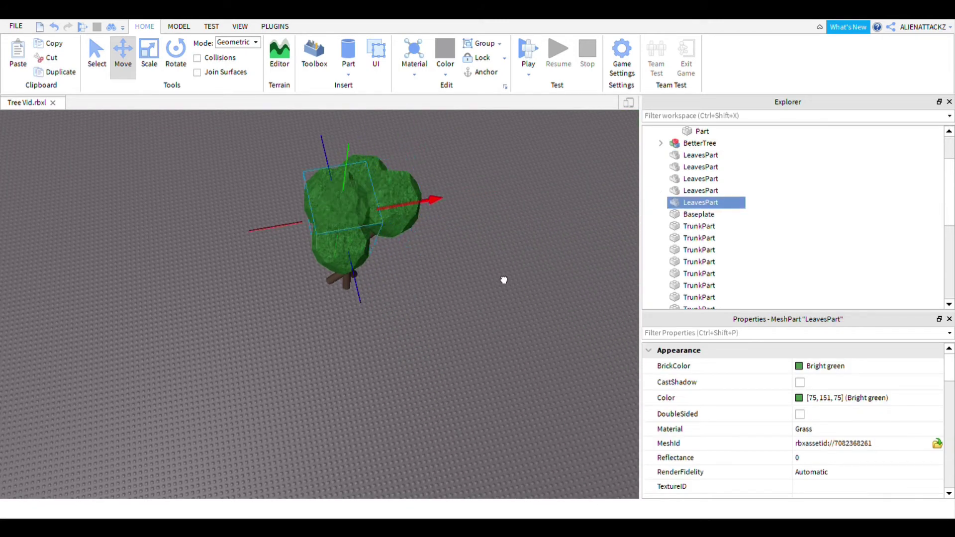
{"action": "scroll", "coordinate": [507, 304], "scroll_direction": "up", "scroll_amount": 4}
{"action": "left_click", "coordinate": [602, 331]}
{"action": "right_click_drag", "start_coordinate": [620, 350], "coordinate": [620, 318]}
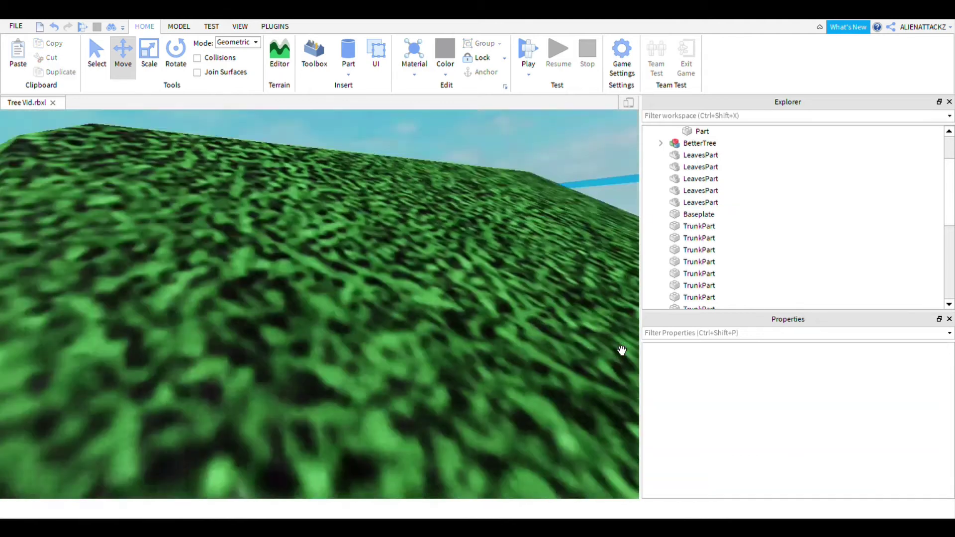
{"action": "scroll", "coordinate": [620, 350], "scroll_direction": "down", "scroll_amount": 5}
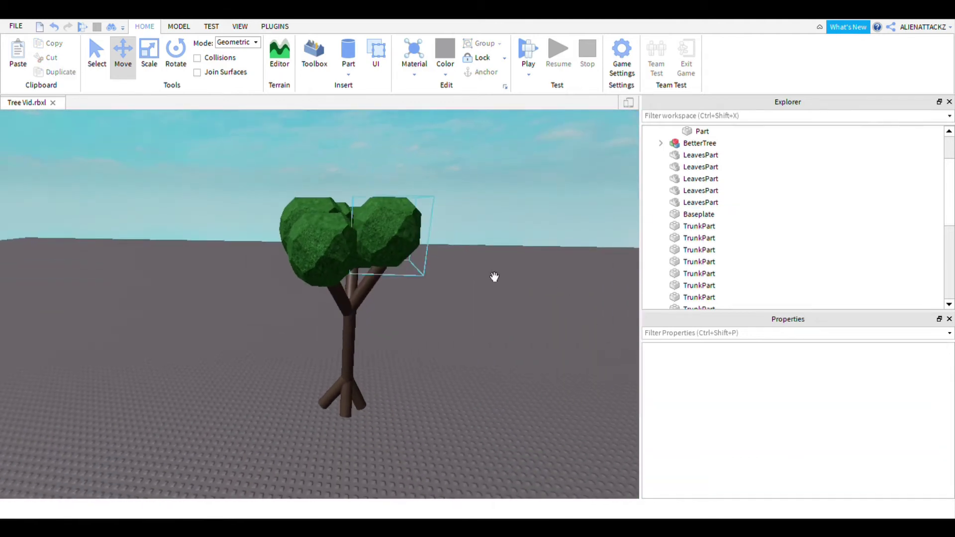
Step: Duplicate the fifth leaf mesh and slide the copy across the crown into a gap in the foliage
{"action": "scroll", "coordinate": [495, 277], "scroll_direction": "up", "scroll_amount": 2}
{"action": "left_click", "coordinate": [395, 232]}
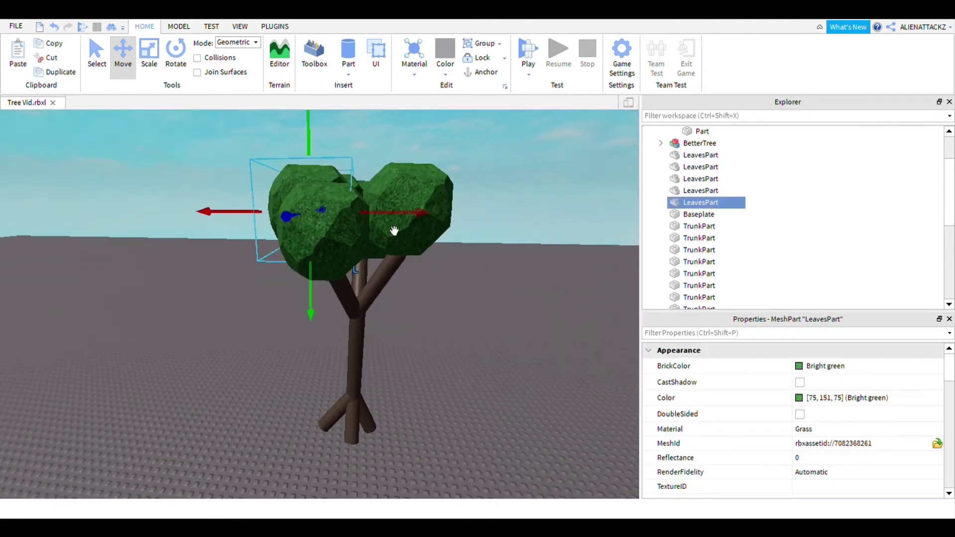
{"action": "key", "text": "ctrl+d"}
{"action": "left_click_drag", "start_coordinate": [499, 286], "coordinate": [556, 281]}
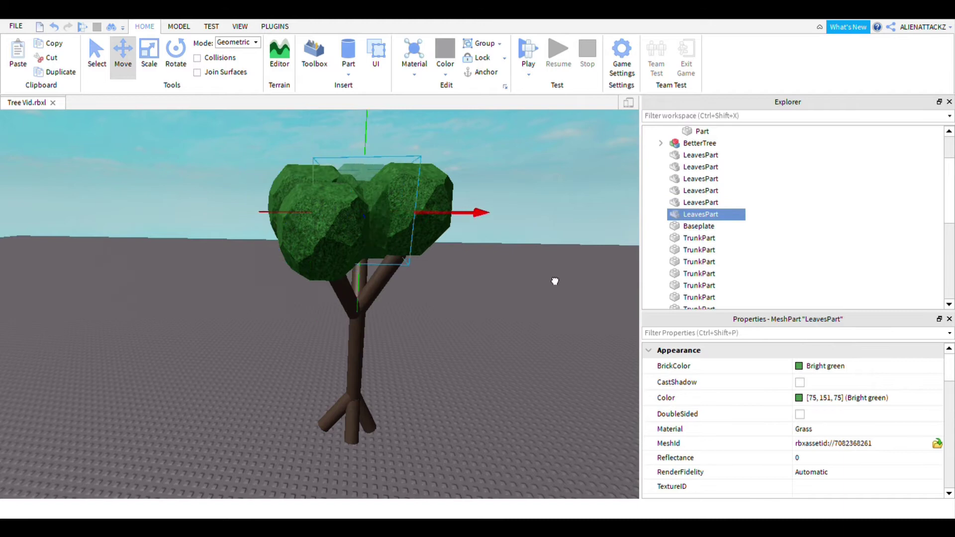
{"action": "right_click_drag", "start_coordinate": [577, 288], "coordinate": [577, 293]}
{"action": "scroll", "coordinate": [577, 293], "scroll_direction": "down", "scroll_amount": 4}
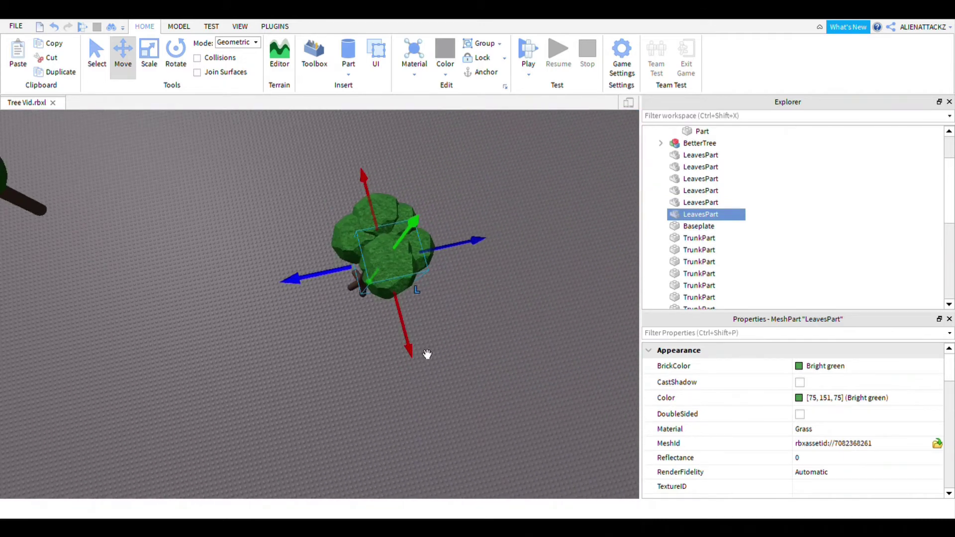
Step: Select the first leaf mesh and shift it sideways to balance the crown
{"action": "right_click_drag", "start_coordinate": [518, 344], "coordinate": [566, 261]}
{"action": "left_click", "coordinate": [592, 253]}
{"action": "scroll", "coordinate": [592, 252], "scroll_direction": "up", "scroll_amount": 4}
{"action": "left_click", "coordinate": [331, 217]}
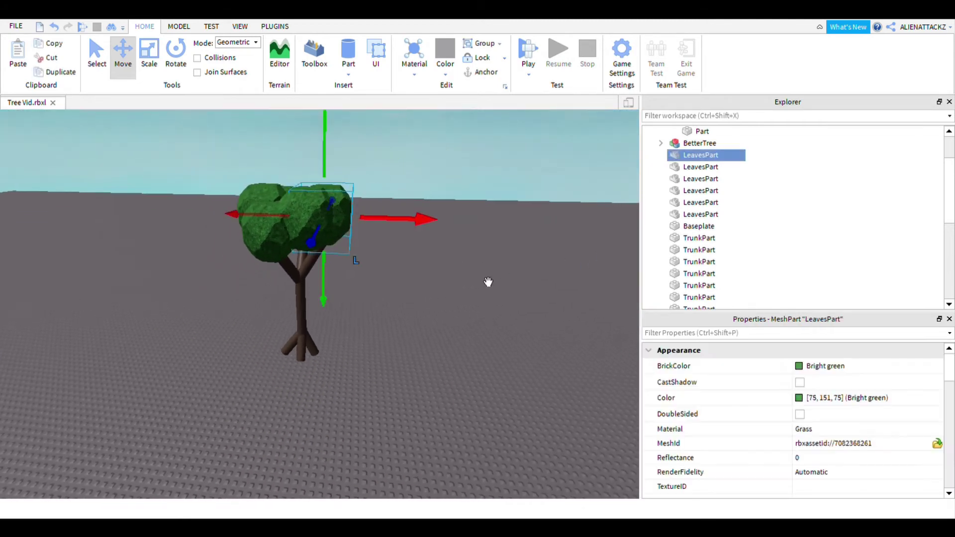
{"action": "scroll", "coordinate": [496, 252], "scroll_direction": "down", "scroll_amount": 2}
{"action": "left_click", "coordinate": [545, 214]}
Step: Duplicate the sixth leaf mesh and position the copy over the central gap on top of the crown
{"action": "scroll", "coordinate": [546, 213], "scroll_direction": "up", "scroll_amount": 4}
{"action": "right_click_drag", "start_coordinate": [546, 214], "coordinate": [503, 258]}
{"action": "left_click", "coordinate": [390, 326]}
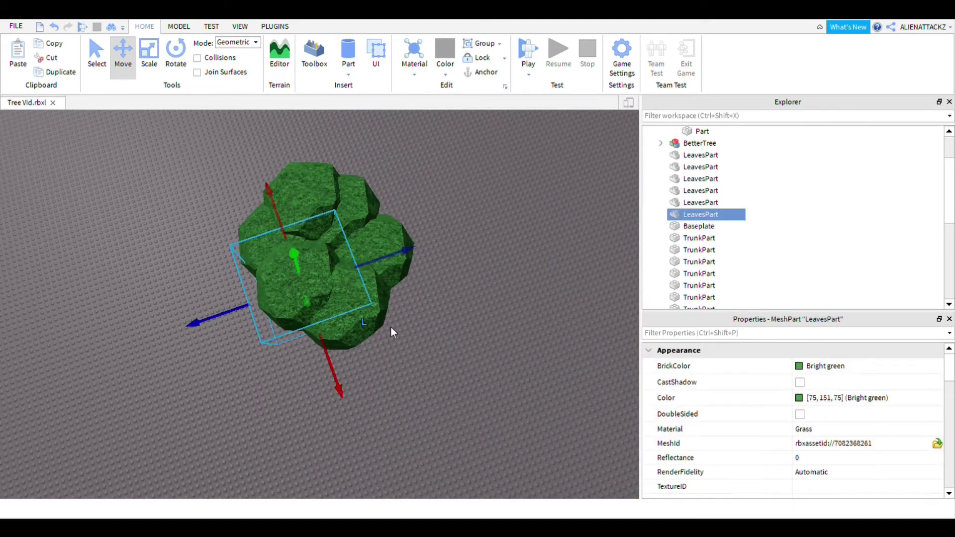
{"action": "key", "text": "ctrl+d"}
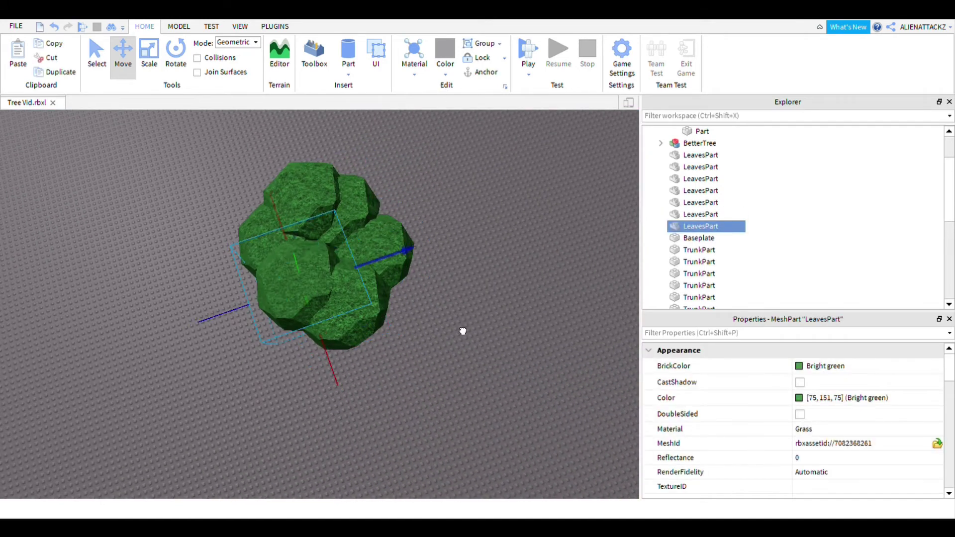
{"action": "scroll", "coordinate": [402, 265], "scroll_direction": "up", "scroll_amount": 4}
{"action": "right_click_drag", "start_coordinate": [402, 264], "coordinate": [402, 265]}
{"action": "scroll", "coordinate": [402, 264], "scroll_direction": "down", "scroll_amount": 5}
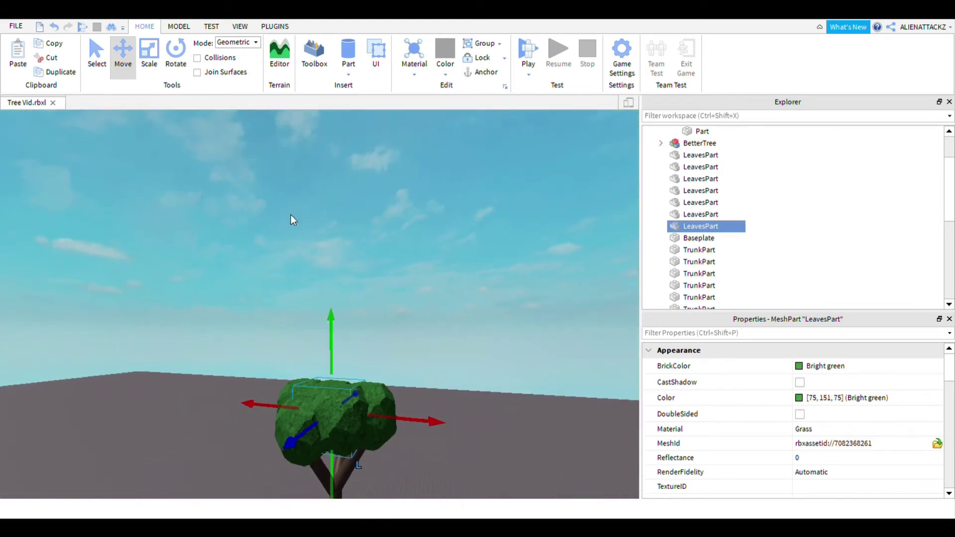
{"action": "scroll", "coordinate": [293, 219], "scroll_direction": "up", "scroll_amount": 2}
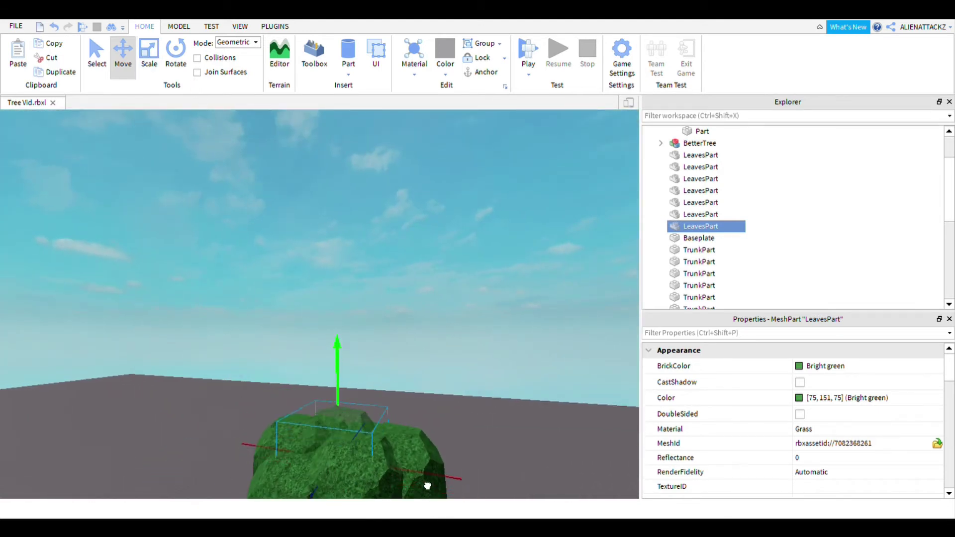
{"action": "left_click", "coordinate": [551, 444]}
Step: Examine the crown from several sides and distances for gaps and repeated-looking leaf shapes
{"action": "scroll", "coordinate": [552, 444], "scroll_direction": "down", "scroll_amount": 5}
{"action": "right_click_drag", "start_coordinate": [551, 444], "coordinate": [552, 444]}
{"action": "scroll", "coordinate": [551, 444], "scroll_direction": "up", "scroll_amount": 3}
{"action": "scroll", "coordinate": [552, 444], "scroll_direction": "down", "scroll_amount": 3}
{"action": "scroll", "coordinate": [552, 444], "scroll_direction": "up", "scroll_amount": 8}
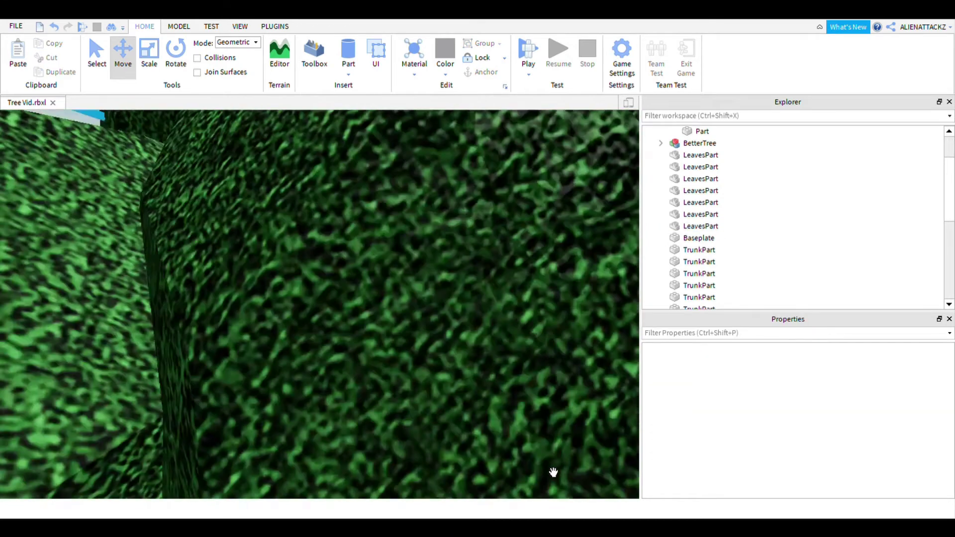
{"action": "scroll", "coordinate": [554, 472], "scroll_direction": "down", "scroll_amount": 8}
{"action": "right_click_drag", "start_coordinate": [522, 321], "coordinate": [541, 339]}
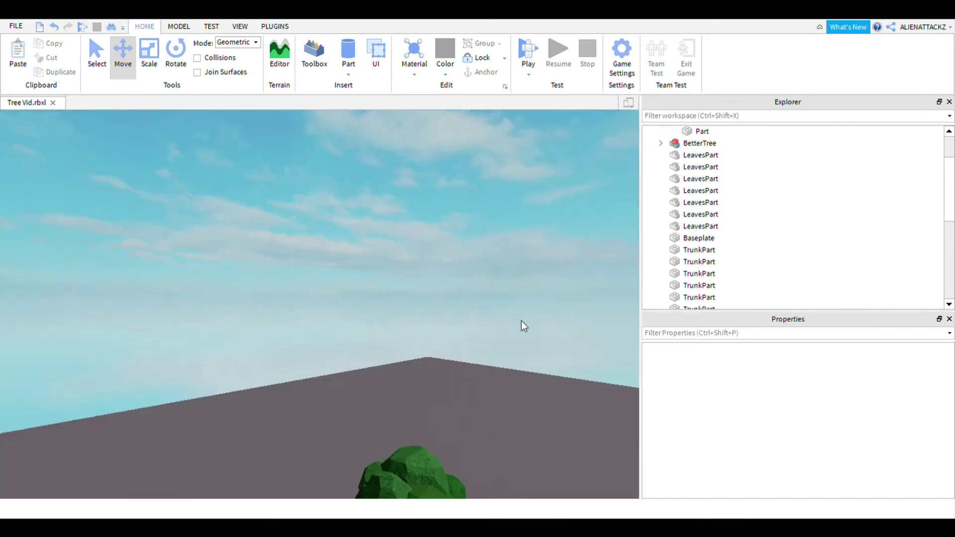
{"action": "scroll", "coordinate": [521, 321], "scroll_direction": "up", "scroll_amount": 8}
{"action": "scroll", "coordinate": [541, 339], "scroll_direction": "down", "scroll_amount": 5}
{"action": "key", "text": "d"}
{"action": "key", "text": "e"}
{"action": "right_click_drag", "start_coordinate": [482, 365], "coordinate": [482, 366]}
{"action": "scroll", "coordinate": [501, 367], "scroll_direction": "up", "scroll_amount": 5}
{"action": "right_click_drag", "start_coordinate": [503, 314], "coordinate": [481, 355]}
{"action": "scroll", "coordinate": [502, 315], "scroll_direction": "down", "scroll_amount": 5}
{"action": "scroll", "coordinate": [518, 342], "scroll_direction": "up", "scroll_amount": 5}
{"action": "scroll", "coordinate": [476, 369], "scroll_direction": "down", "scroll_amount": 5}
{"action": "scroll", "coordinate": [503, 360], "scroll_direction": "up", "scroll_amount": 3}
{"action": "scroll", "coordinate": [465, 339], "scroll_direction": "down", "scroll_amount": 2}
{"action": "scroll", "coordinate": [483, 343], "scroll_direction": "down", "scroll_amount": 3}
{"action": "scroll", "coordinate": [480, 320], "scroll_direction": "up", "scroll_amount": 4}
{"action": "scroll", "coordinate": [506, 337], "scroll_direction": "down", "scroll_amount": 2}
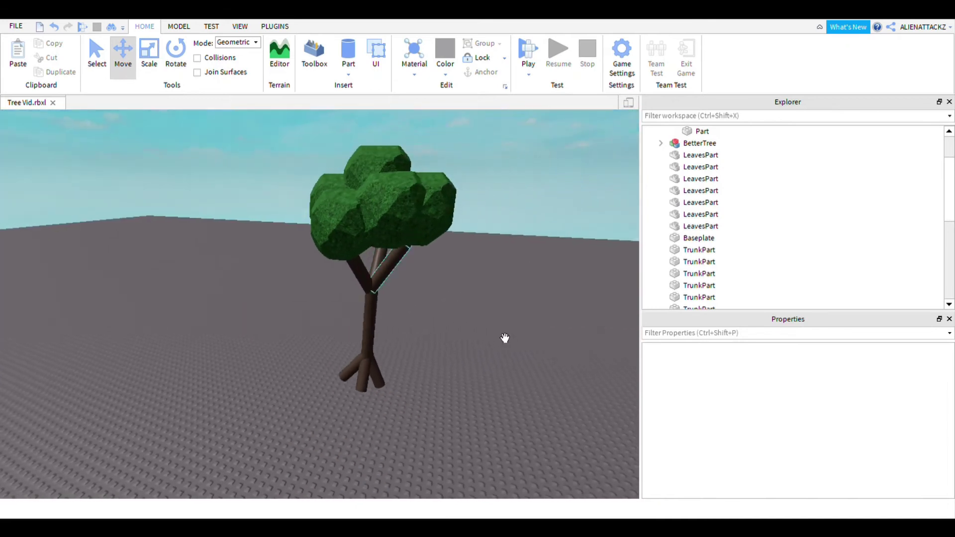
{"action": "scroll", "coordinate": [460, 382], "scroll_direction": "up", "scroll_amount": 3}
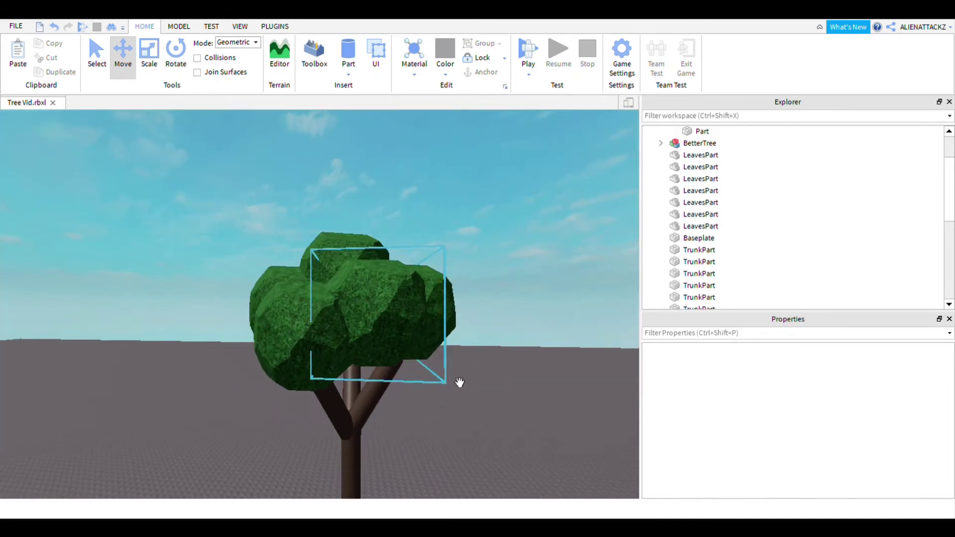
Step: Rotate the sixth leaf mesh and neighbouring outer leaf meshes so their facets face different directions
{"action": "left_click", "coordinate": [460, 382]}
{"action": "key", "text": "d"}
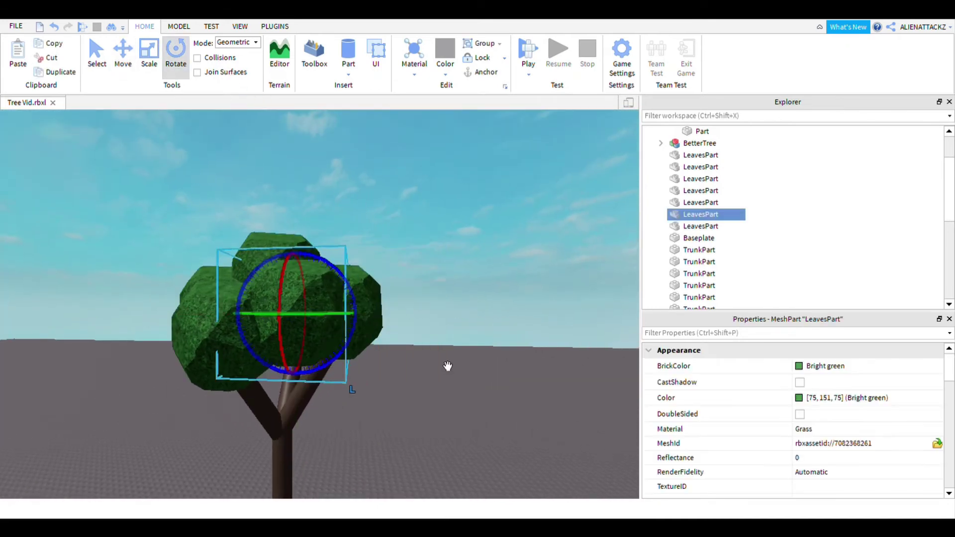
{"action": "left_click", "coordinate": [442, 385]}
{"action": "key", "text": "w"}
{"action": "key", "text": "a"}
{"action": "left_click", "coordinate": [429, 393]}
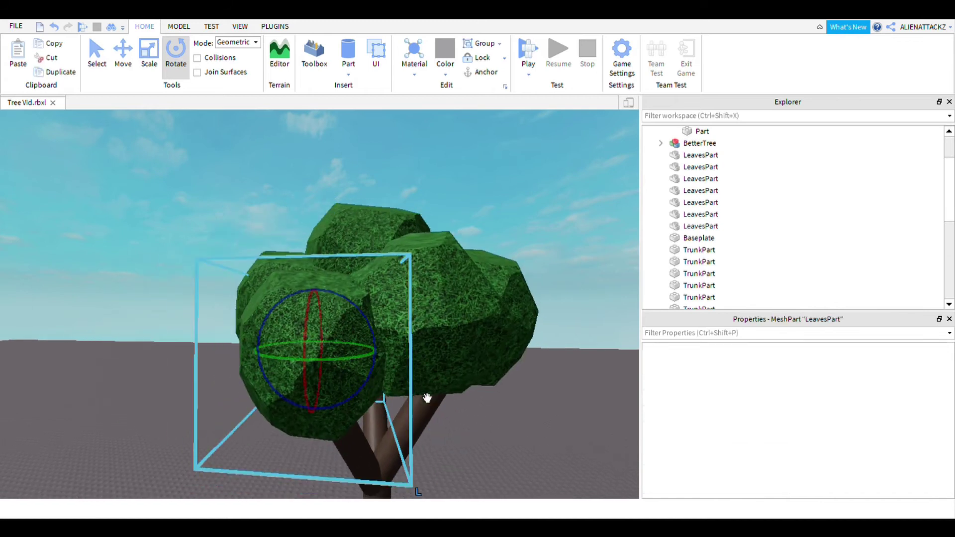
{"action": "key", "text": "s"}
{"action": "left_click", "coordinate": [566, 308]}
{"action": "left_click", "coordinate": [453, 420]}
{"action": "left_click_drag", "start_coordinate": [479, 400], "coordinate": [450, 377]}
{"action": "left_click", "coordinate": [572, 318]}
{"action": "key", "text": "d"}
Step: Rotate the leaf meshes on the other side of the crown to varied angles
{"action": "right_click_drag", "start_coordinate": [592, 311], "coordinate": [592, 312]}
{"action": "left_click", "coordinate": [552, 354]}
{"action": "left_click_drag", "start_coordinate": [454, 244], "coordinate": [533, 284]}
{"action": "left_click_drag", "start_coordinate": [590, 303], "coordinate": [606, 327]}
{"action": "left_click", "coordinate": [617, 321]}
{"action": "key", "text": "w"}
{"action": "right_click_drag", "start_coordinate": [679, 270], "coordinate": [678, 271]}
{"action": "left_click", "coordinate": [494, 429]}
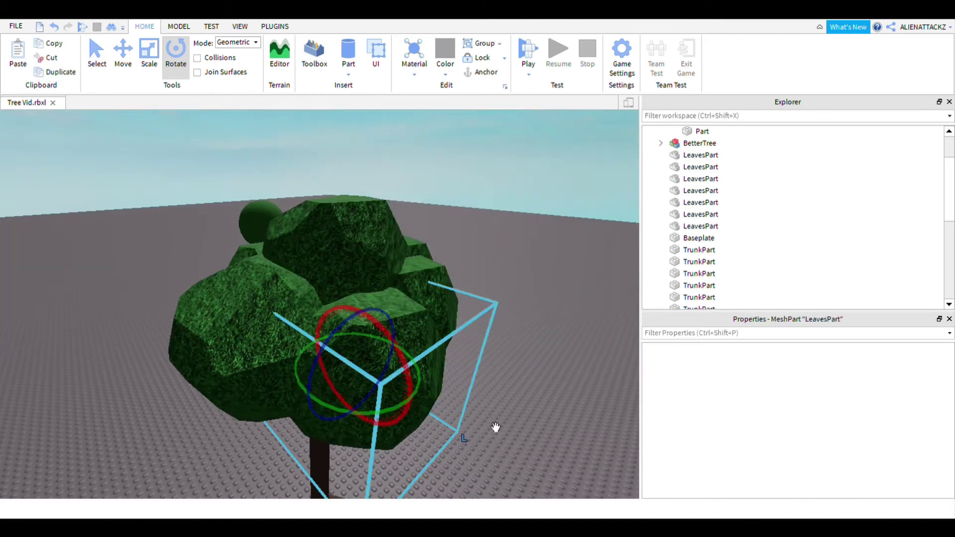
{"action": "right_click_drag", "start_coordinate": [441, 419], "coordinate": [440, 419]}
{"action": "key", "text": "s"}
{"action": "left_click", "coordinate": [521, 370]}
{"action": "right_click_drag", "start_coordinate": [546, 393], "coordinate": [547, 392]}
{"action": "key", "text": "w"}
{"action": "key", "text": "s"}
Step: Tilt the top leaf mesh by rotating it so it differs from the surrounding meshes
{"action": "left_click", "coordinate": [374, 379]}
{"action": "left_click_drag", "start_coordinate": [419, 338], "coordinate": [391, 308]}
{"action": "left_click", "coordinate": [458, 246]}
{"action": "key", "text": "a"}
{"action": "left_click", "coordinate": [410, 312]}
{"action": "left_click_drag", "start_coordinate": [457, 274], "coordinate": [424, 241]}
{"action": "left_click", "coordinate": [461, 223]}
{"action": "left_click", "coordinate": [395, 308]}
{"action": "key", "text": "w"}
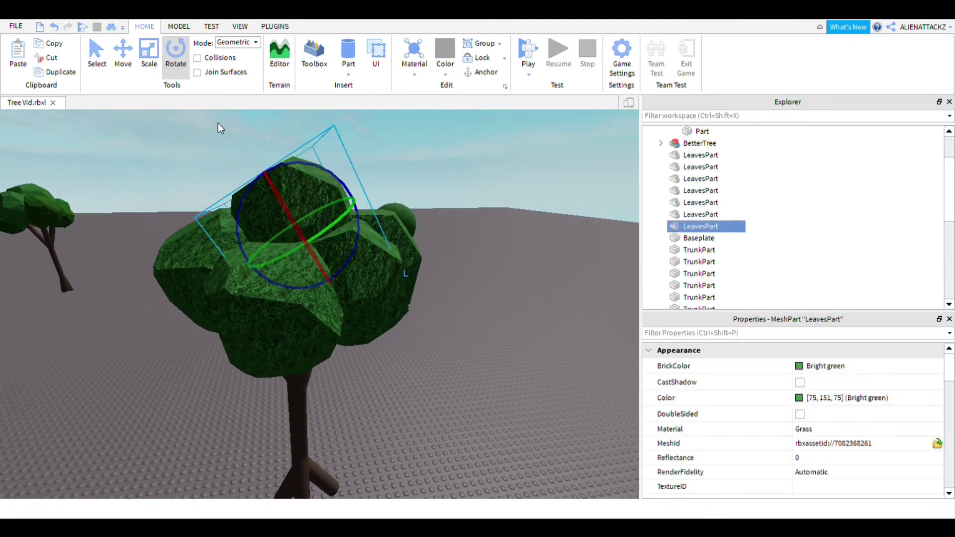
Step: Move the tilted top leaf mesh to settle it into the centre of the crown
{"action": "left_click", "coordinate": [99, 63]}
{"action": "left_click", "coordinate": [133, 65]}
{"action": "left_click_drag", "start_coordinate": [326, 188], "coordinate": [331, 198]}
{"action": "left_click_drag", "start_coordinate": [484, 234], "coordinate": [471, 242]}
{"action": "left_click_drag", "start_coordinate": [329, 220], "coordinate": [307, 193]}
{"action": "scroll", "coordinate": [418, 193], "scroll_direction": "down", "scroll_amount": 3}
{"action": "left_click", "coordinate": [456, 187]}
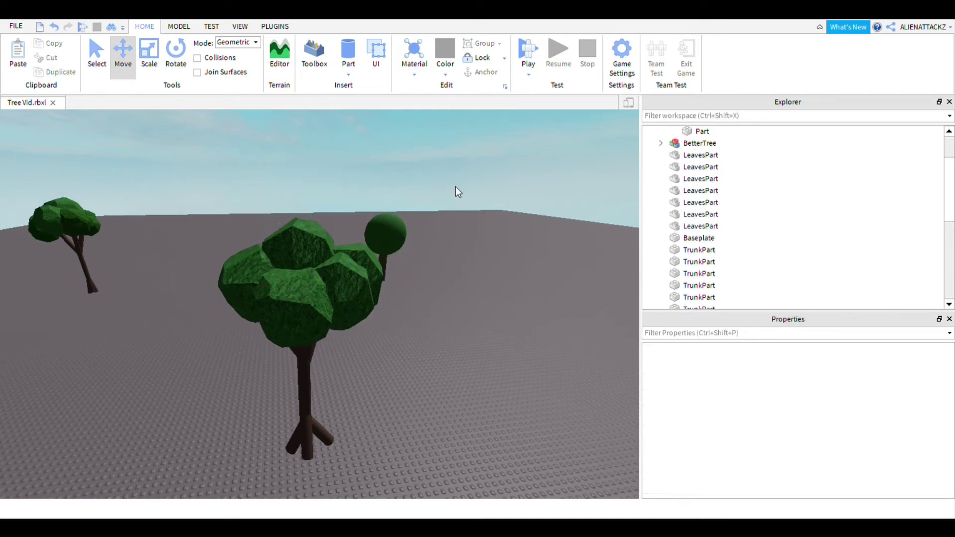
Step: Set the fourth leaf mesh's BrickColor to Forest green
{"action": "key", "text": "w"}
{"action": "key", "text": "a"}
{"action": "right_click_drag", "start_coordinate": [582, 190], "coordinate": [614, 213]}
{"action": "key", "text": "s"}
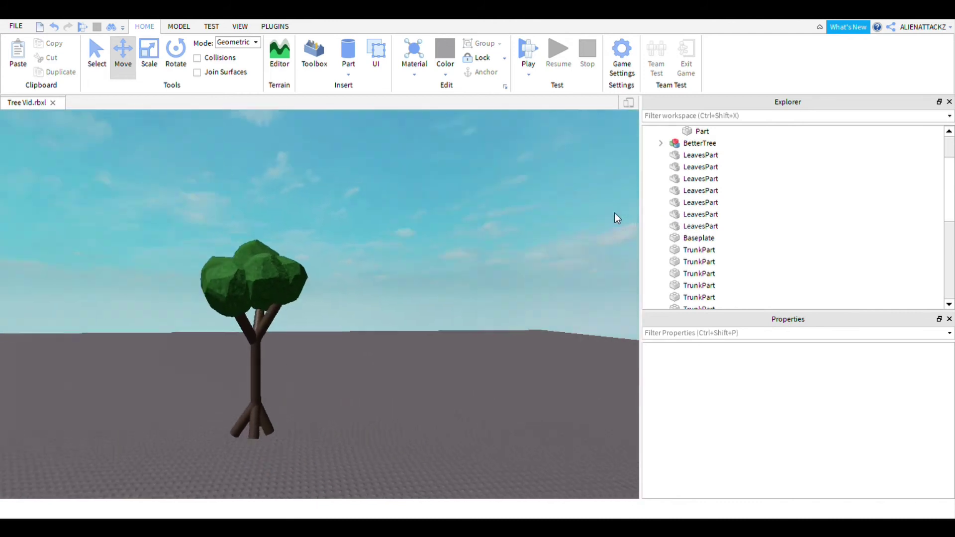
{"action": "key", "text": "w"}
{"action": "key", "text": "a"}
{"action": "left_click", "coordinate": [476, 349]}
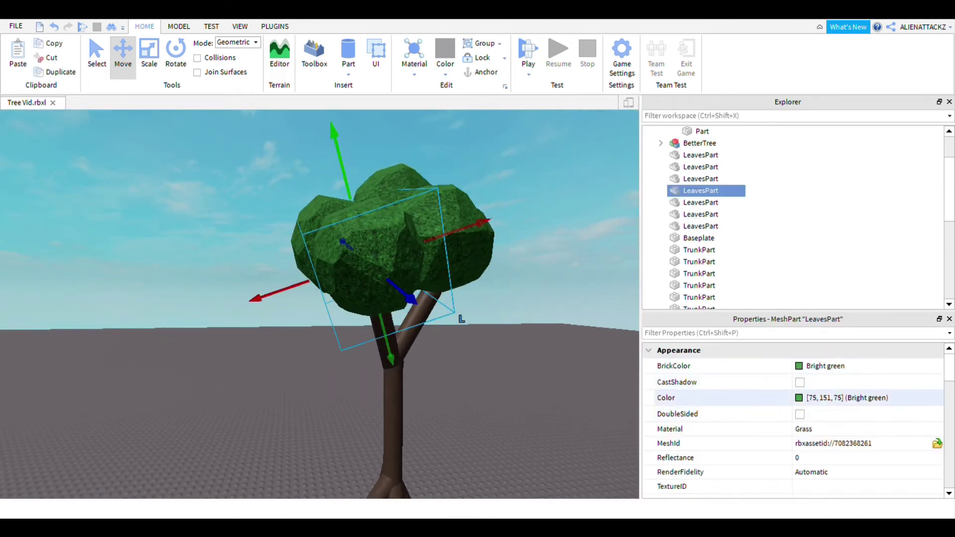
{"action": "left_click", "coordinate": [823, 366]}
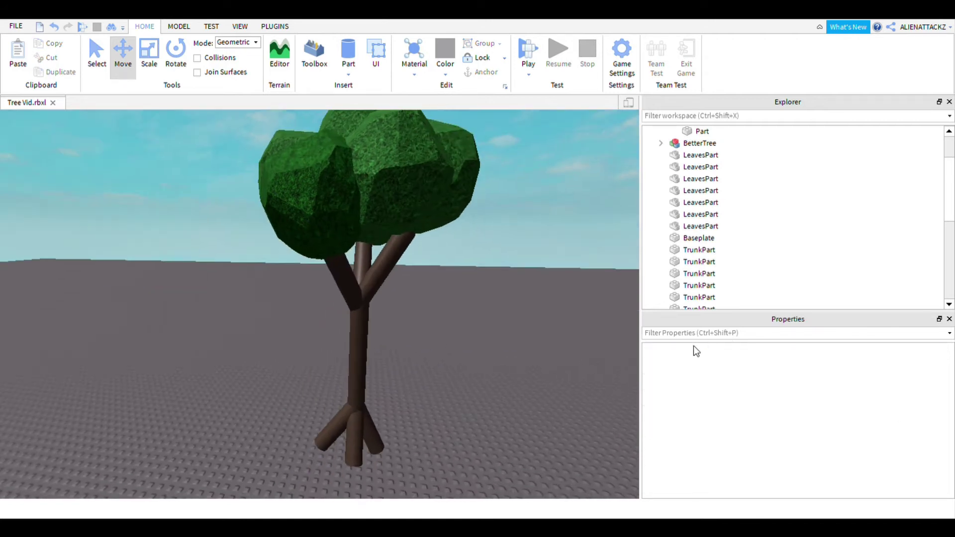
Step: Vary the crown's greens by setting the first leaf mesh to Sea green and recolouring another outer mesh and the top mesh
{"action": "right_click_drag", "start_coordinate": [622, 354], "coordinate": [569, 351]}
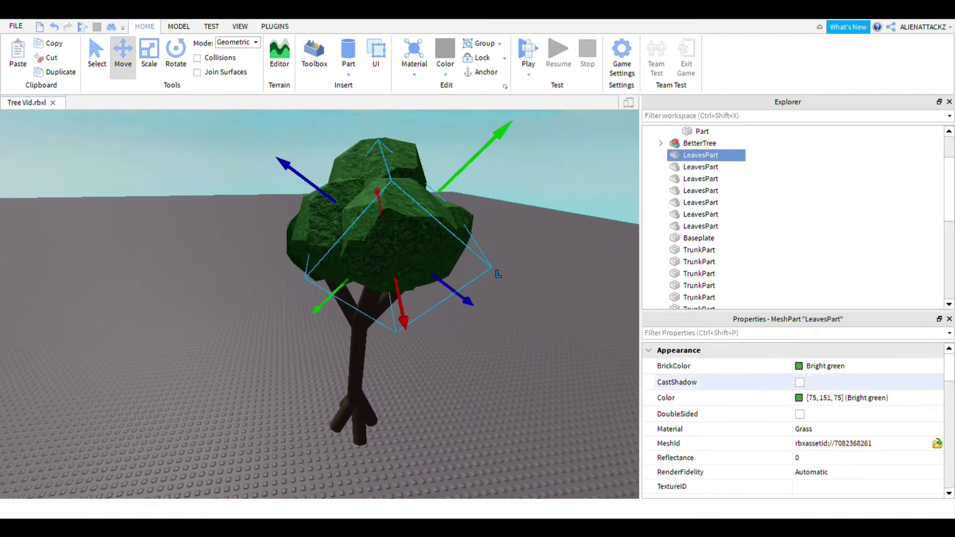
{"action": "left_click", "coordinate": [856, 367]}
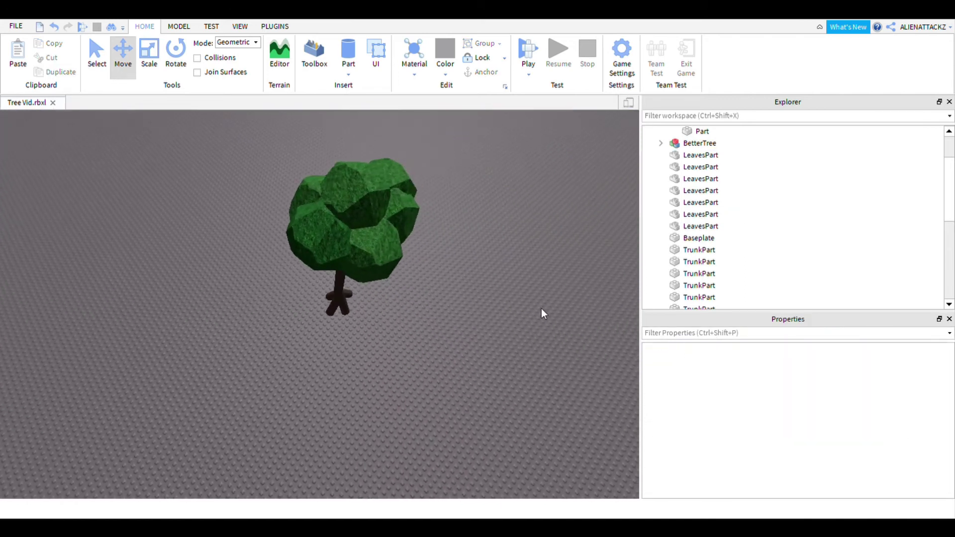
{"action": "left_click", "coordinate": [358, 224]}
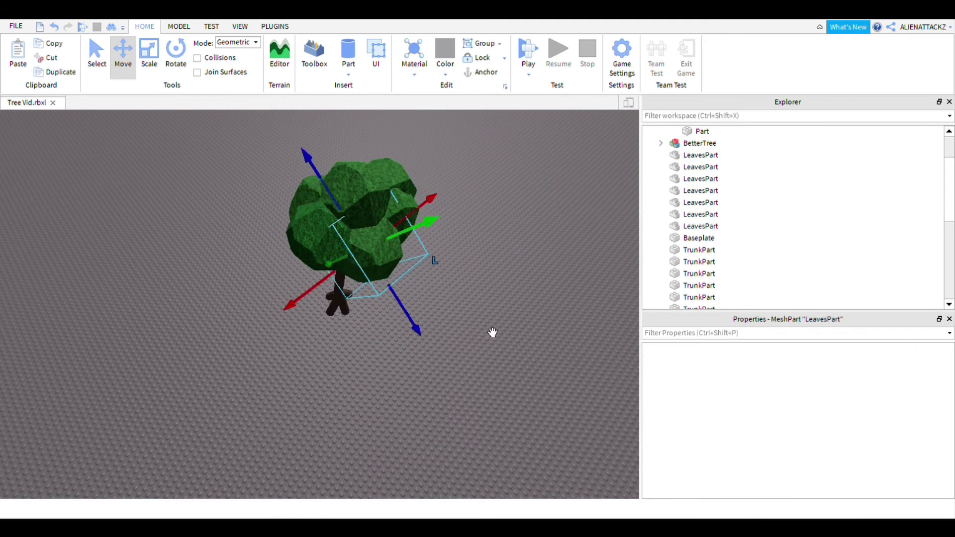
{"action": "left_click", "coordinate": [856, 367]}
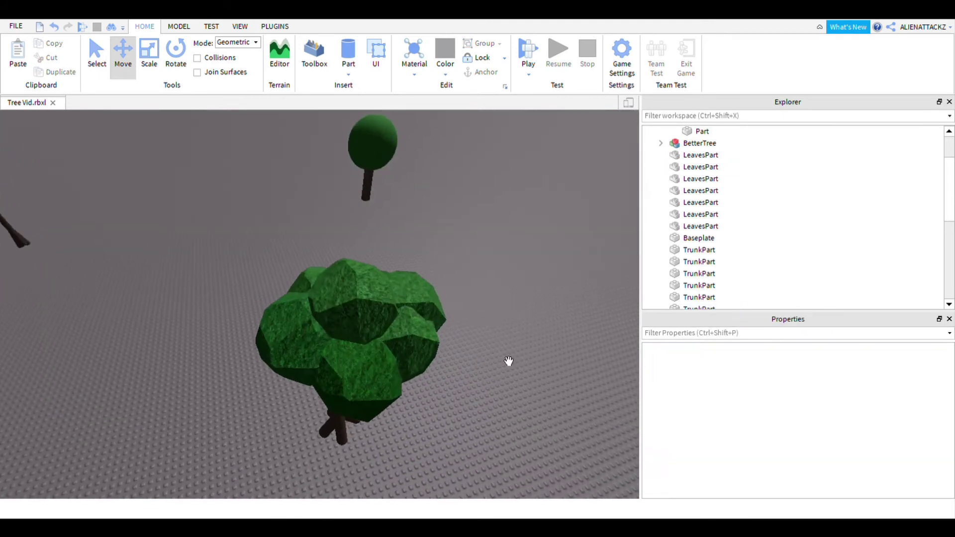
{"action": "left_click", "coordinate": [348, 299]}
{"action": "left_click", "coordinate": [856, 366]}
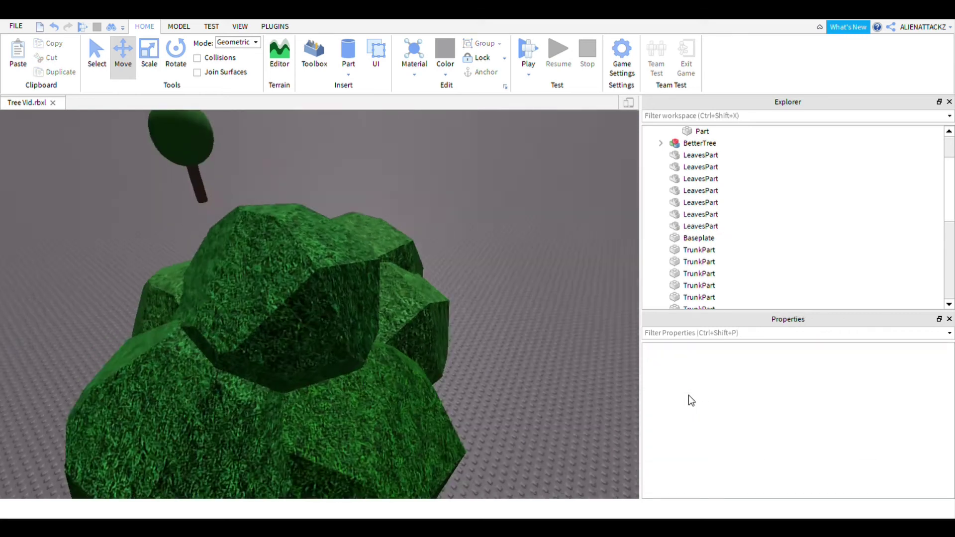
{"action": "key", "text": "s"}
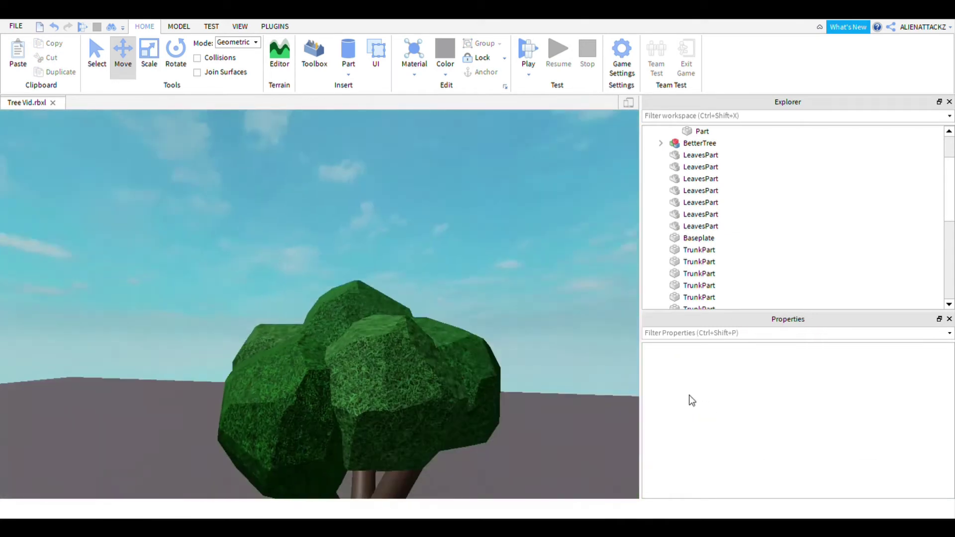
{"action": "key", "text": "w"}
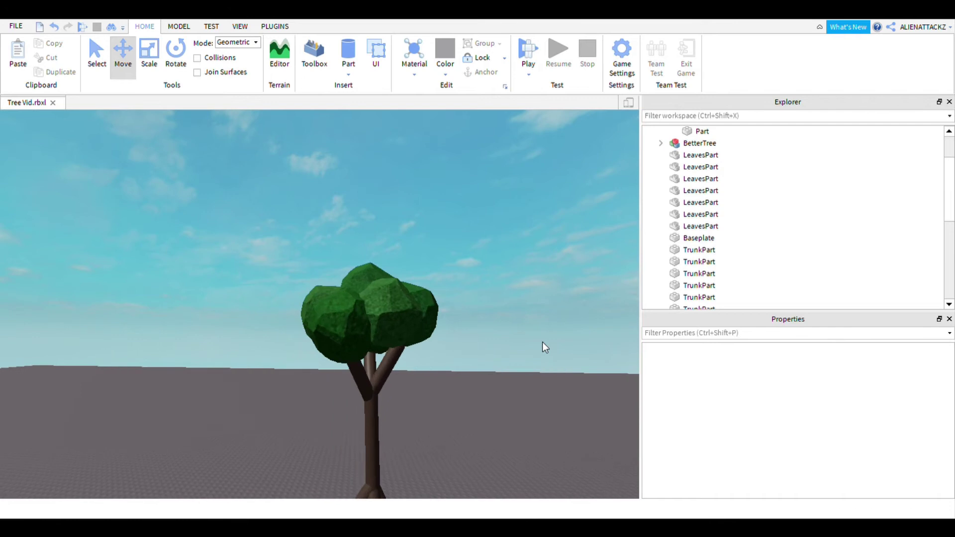
Step: Try recolouring two adjacent front leaf meshes in different shades of red
{"action": "left_click", "coordinate": [418, 323]}
{"action": "left_click", "coordinate": [856, 366]}
{"action": "left_click", "coordinate": [846, 398]}
{"action": "left_click", "coordinate": [375, 351]}
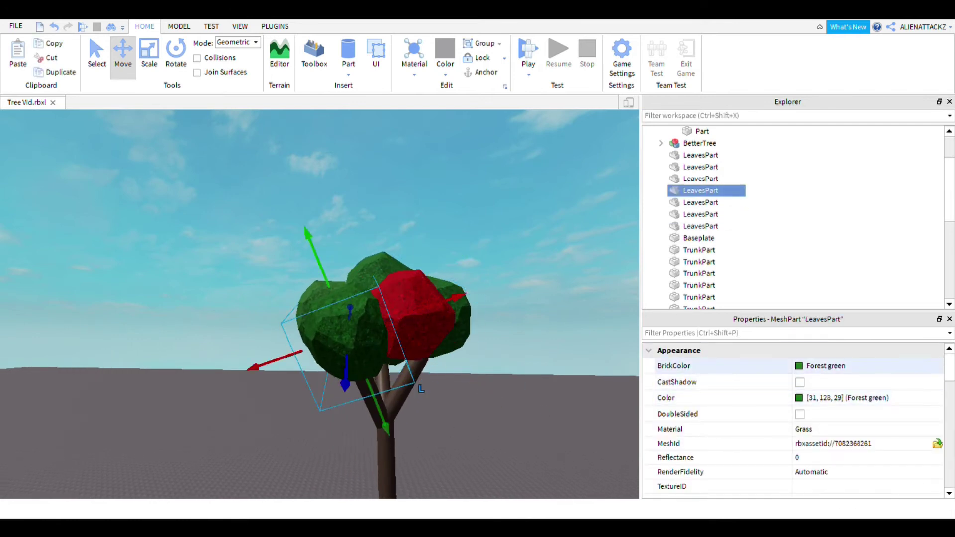
{"action": "left_click", "coordinate": [846, 366]}
{"action": "left_click", "coordinate": [626, 321]}
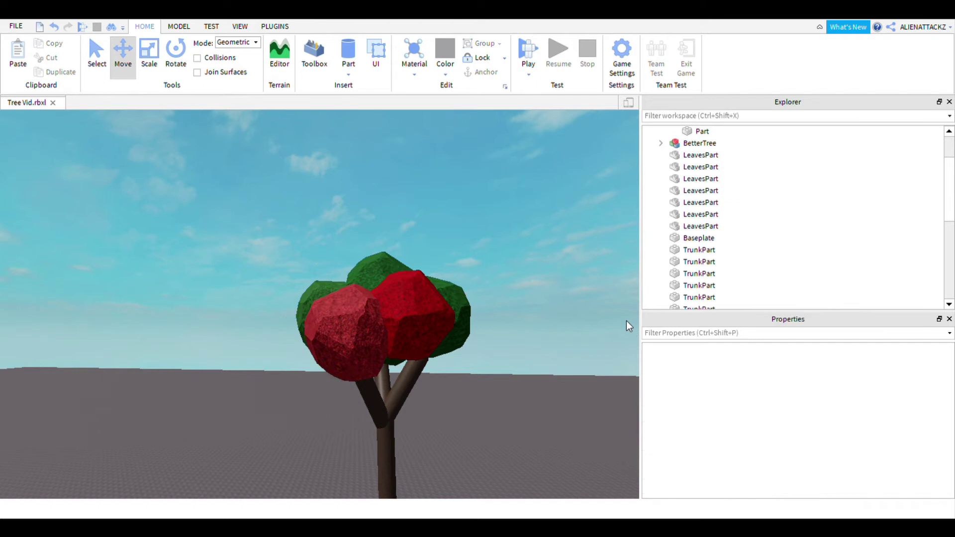
Step: Undo the red recolouring of the two front leaf meshes and clear the selection
{"action": "key", "text": "ctrl+z"}
{"action": "key", "text": "ctrl+z"}
{"action": "key", "text": "ctrl+z"}
{"action": "key", "text": "ctrl+z"}
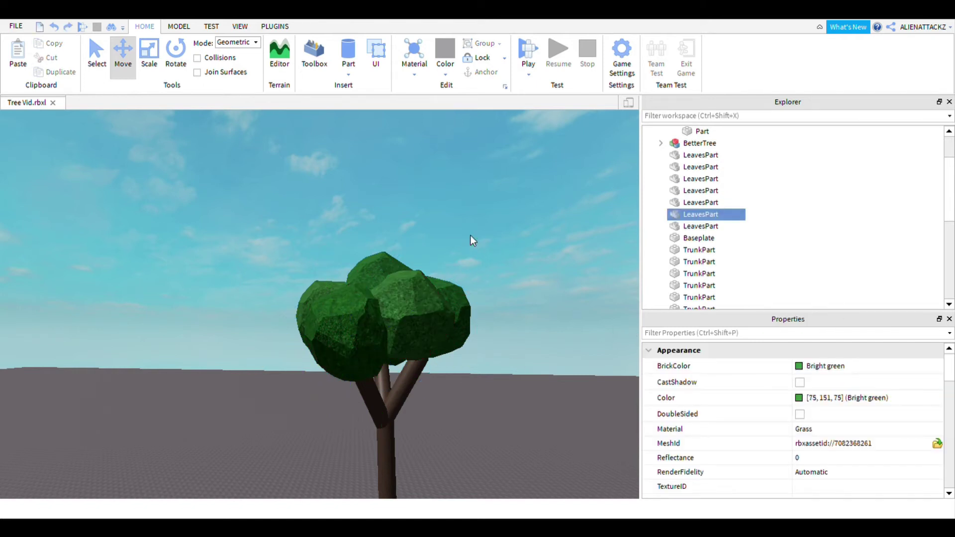
{"action": "left_click", "coordinate": [471, 235]}
Step: Examine the finished tree's shape and leaf colours from several sides and distances
{"action": "right_click_drag", "start_coordinate": [470, 235], "coordinate": [486, 235]}
{"action": "scroll", "coordinate": [486, 235], "scroll_direction": "down", "scroll_amount": 6}
{"action": "scroll", "coordinate": [518, 308], "scroll_direction": "up", "scroll_amount": 4}
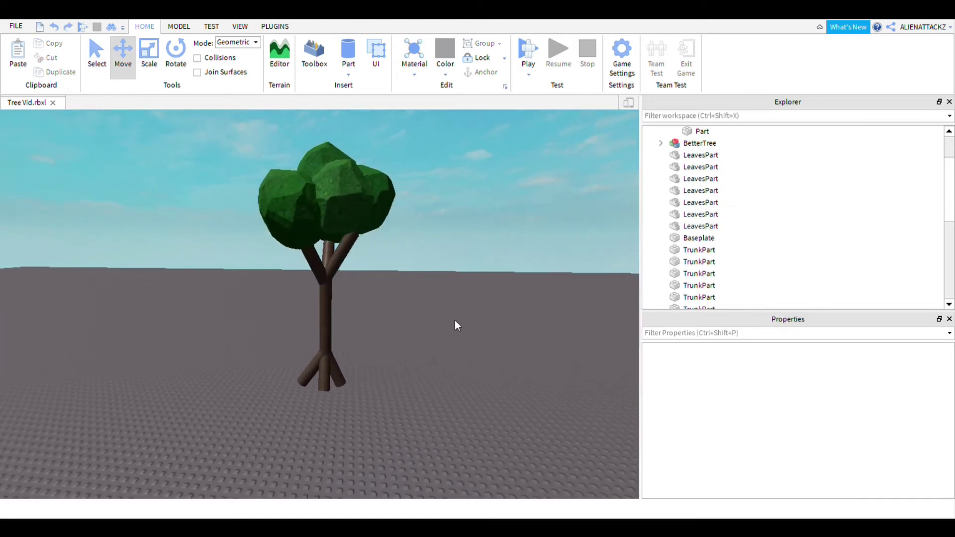
{"action": "scroll", "coordinate": [477, 321], "scroll_direction": "up", "scroll_amount": 5}
{"action": "scroll", "coordinate": [503, 326], "scroll_direction": "down", "scroll_amount": 5}
{"action": "scroll", "coordinate": [509, 333], "scroll_direction": "up", "scroll_amount": 3}
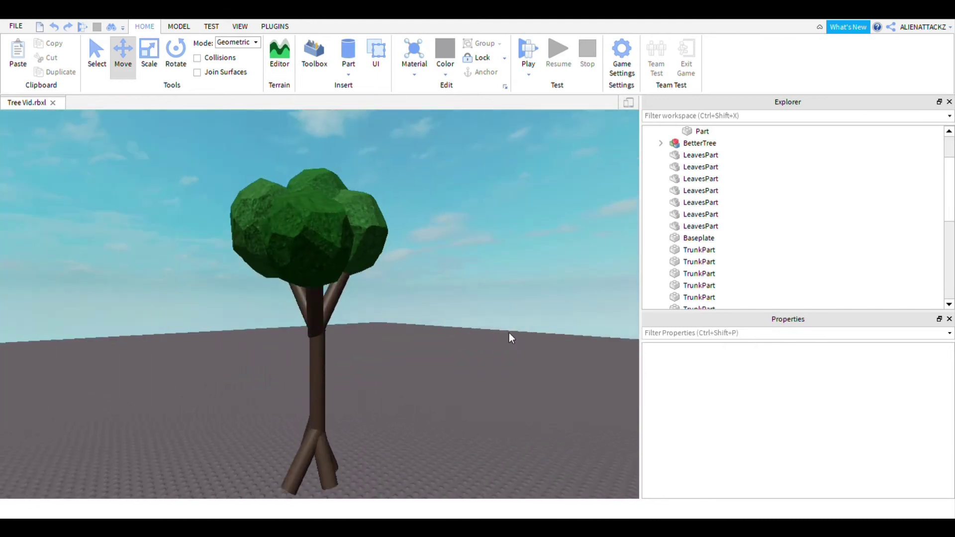
{"action": "scroll", "coordinate": [509, 333], "scroll_direction": "up", "scroll_amount": 4}
{"action": "right_click_drag", "start_coordinate": [509, 333], "coordinate": [515, 386]}
{"action": "scroll", "coordinate": [542, 324], "scroll_direction": "down", "scroll_amount": 4}
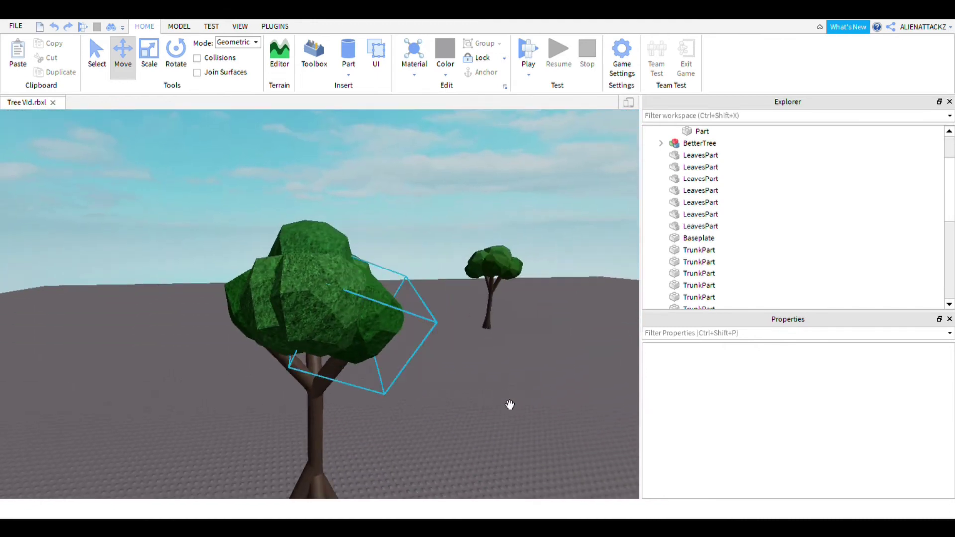
{"action": "scroll", "coordinate": [490, 386], "scroll_direction": "down", "scroll_amount": 4}
{"action": "scroll", "coordinate": [490, 386], "scroll_direction": "up", "scroll_amount": 5}
{"action": "scroll", "coordinate": [515, 386], "scroll_direction": "down", "scroll_amount": 4}
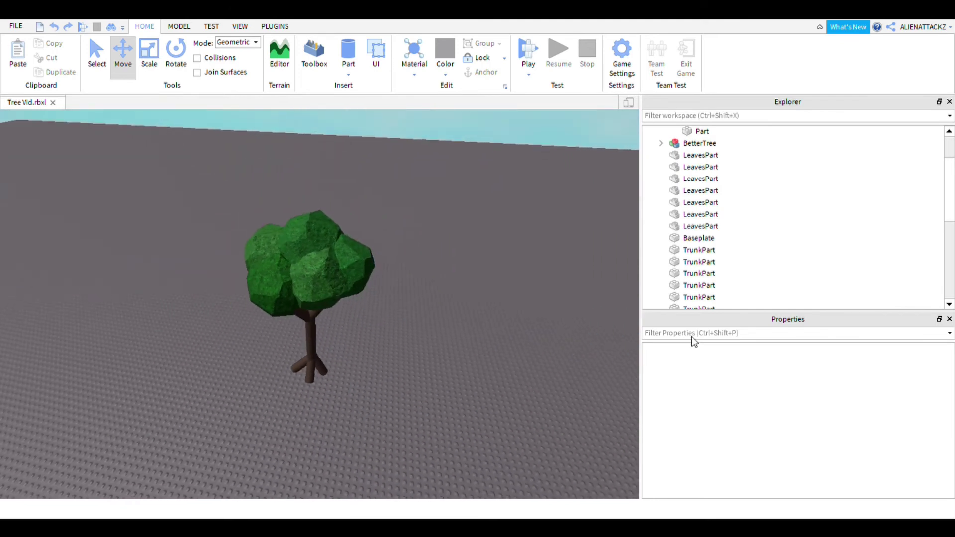
{"action": "left_click", "coordinate": [701, 155]}
{"action": "scroll", "coordinate": [885, 227], "scroll_direction": "down", "scroll_amount": 5}
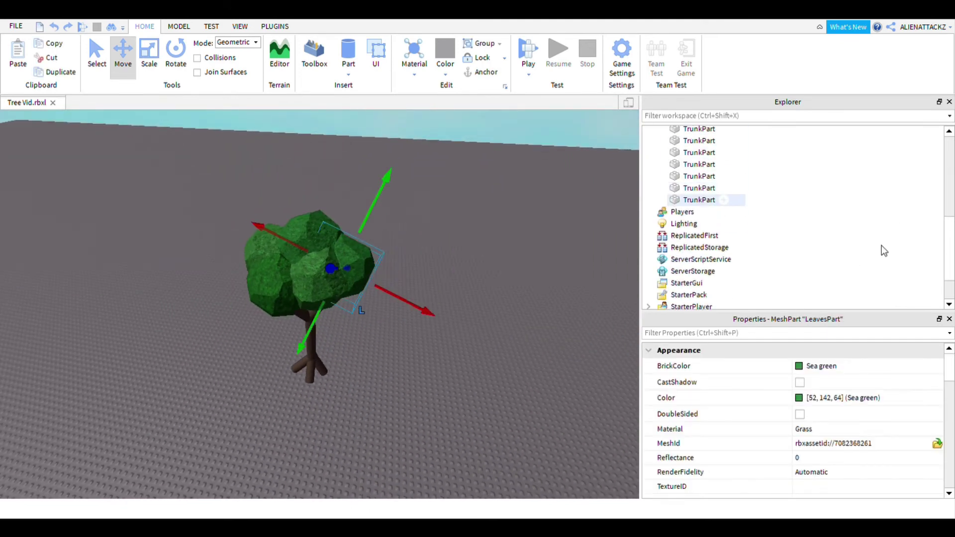
{"action": "left_click", "coordinate": [699, 200], "text": "shift"}
{"action": "left_click", "coordinate": [811, 258]}
{"action": "scroll", "coordinate": [810, 258], "scroll_direction": "up", "scroll_amount": 5}
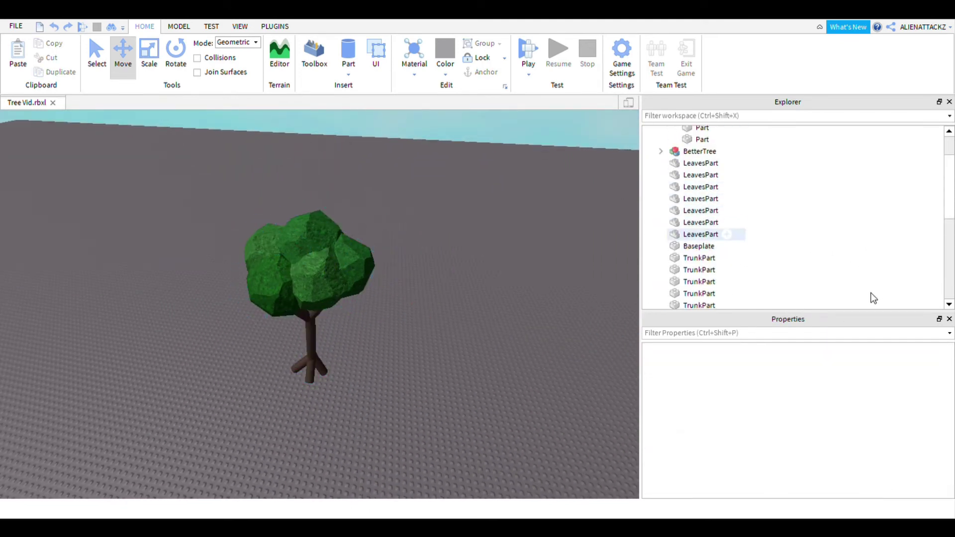
Step: Select all seven LeavesPart meshes and scale the crown as one
{"action": "left_click", "coordinate": [701, 234]}
{"action": "left_click", "coordinate": [701, 163], "text": "shift"}
{"action": "key", "text": "f"}
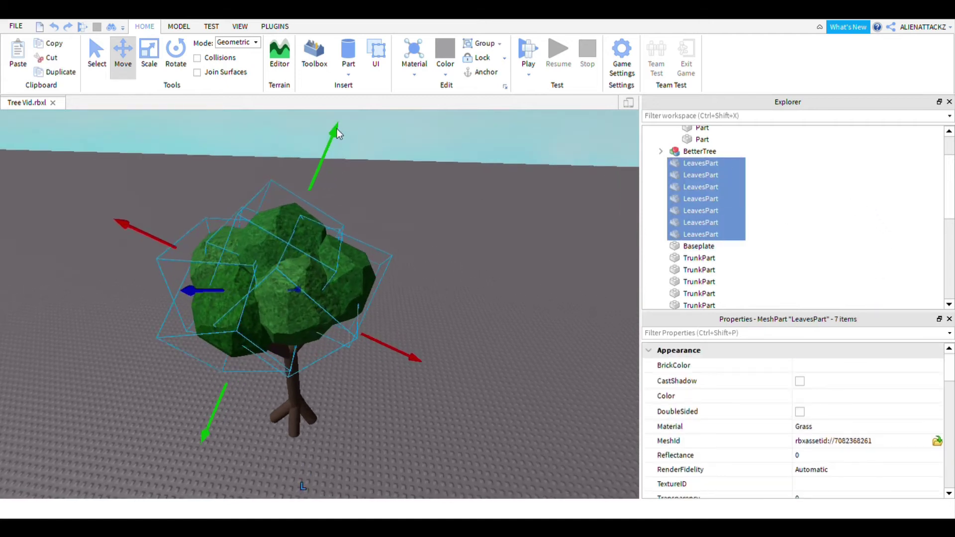
{"action": "left_click", "coordinate": [151, 57]}
{"action": "scroll", "coordinate": [279, 183], "scroll_direction": "up", "scroll_amount": 3}
{"action": "right_click_drag", "start_coordinate": [278, 183], "coordinate": [306, 218]}
{"action": "scroll", "coordinate": [307, 218], "scroll_direction": "down", "scroll_amount": 3}
{"action": "left_click_drag", "start_coordinate": [317, 256], "coordinate": [329, 246]}
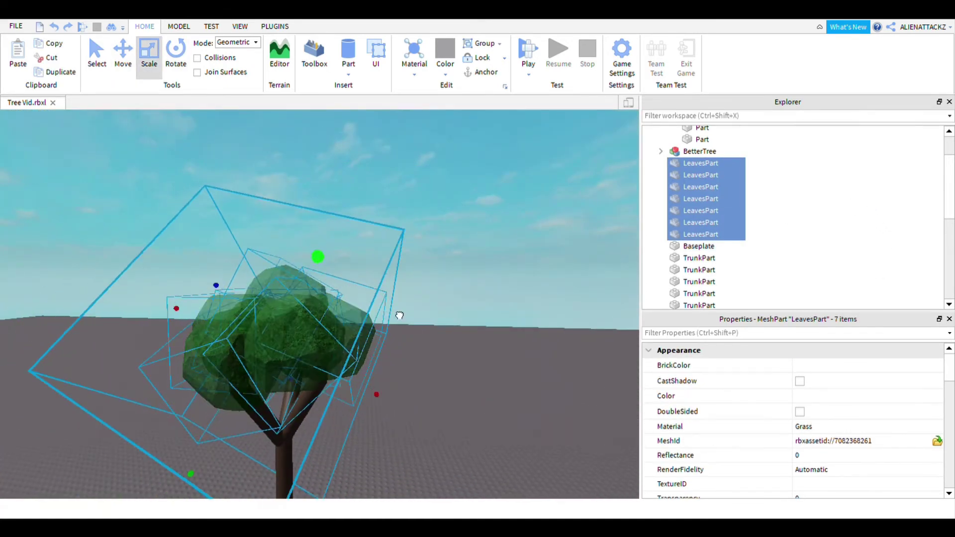
{"action": "scroll", "coordinate": [421, 311], "scroll_direction": "down", "scroll_amount": 5}
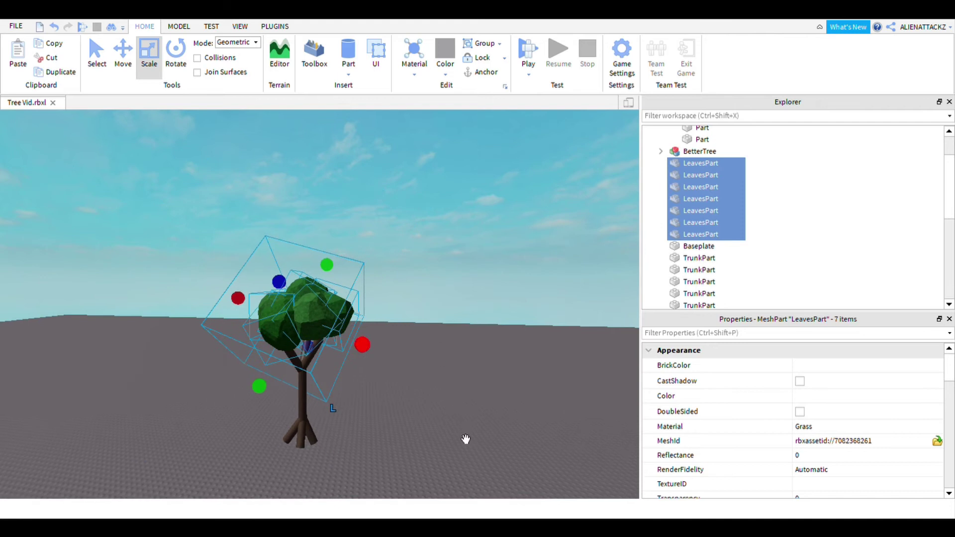
Step: Move the seven selected LeavesPart meshes together so the crown sits centred over the trunk's branches, and clear the selection
{"action": "scroll", "coordinate": [252, 213], "scroll_direction": "up", "scroll_amount": 2}
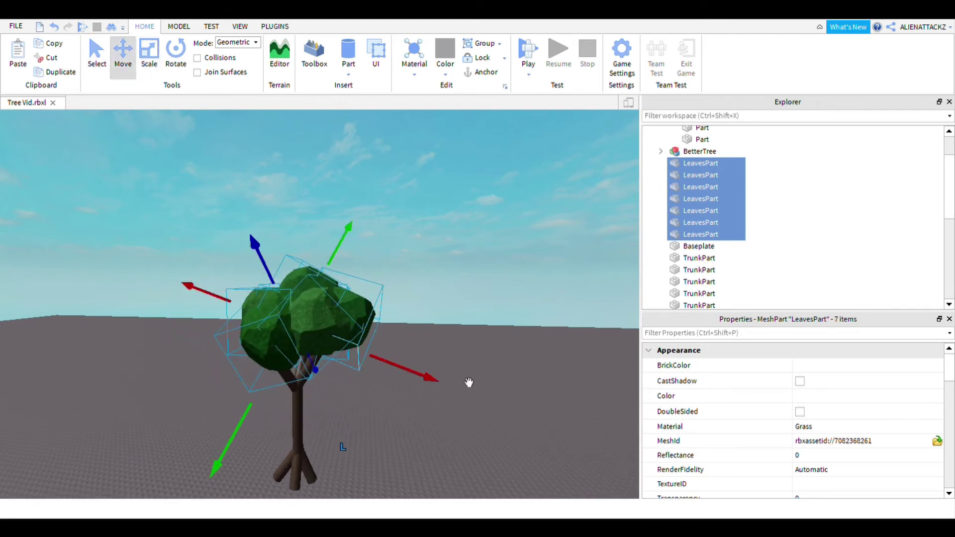
{"action": "left_click_drag", "start_coordinate": [491, 462], "coordinate": [449, 384]}
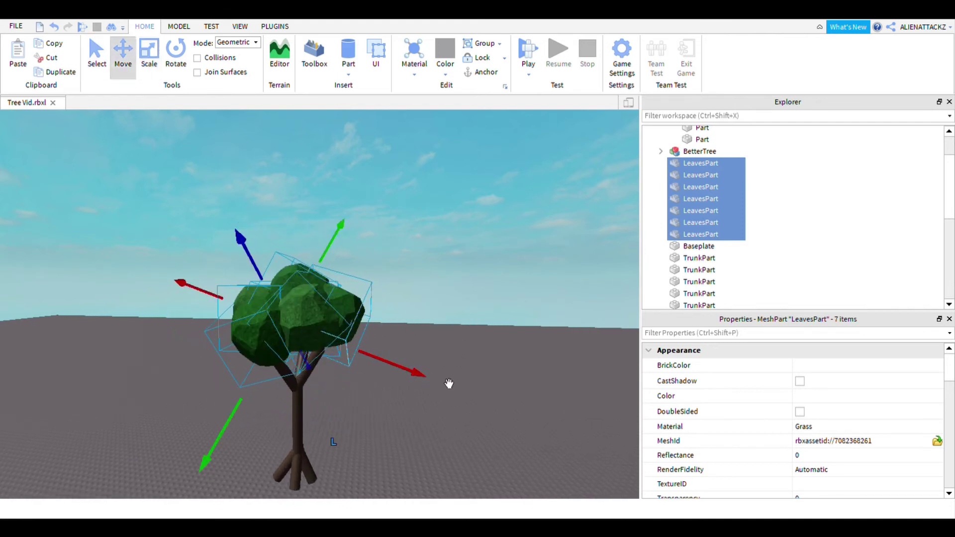
{"action": "left_click_drag", "start_coordinate": [421, 329], "coordinate": [408, 326]}
{"action": "left_click_drag", "start_coordinate": [467, 459], "coordinate": [479, 471]}
{"action": "scroll", "coordinate": [543, 347], "scroll_direction": "down", "scroll_amount": 1}
{"action": "left_click", "coordinate": [543, 348]}
{"action": "left_click", "coordinate": [539, 387]}
{"action": "scroll", "coordinate": [538, 387], "scroll_direction": "up", "scroll_amount": 4}
{"action": "right_click_drag", "start_coordinate": [538, 387], "coordinate": [538, 386]}
{"action": "scroll", "coordinate": [498, 344], "scroll_direction": "down", "scroll_amount": 6}
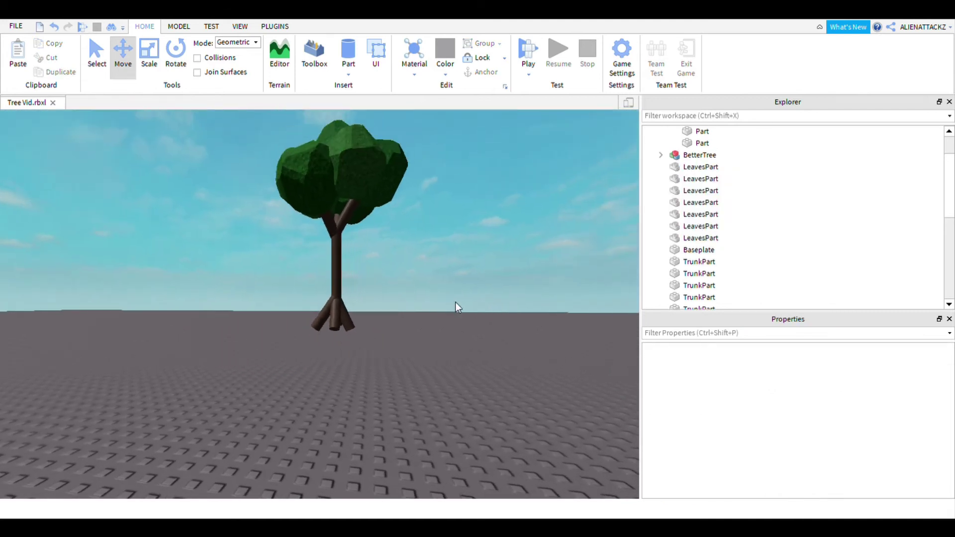
{"action": "scroll", "coordinate": [470, 291], "scroll_direction": "up", "scroll_amount": 2}
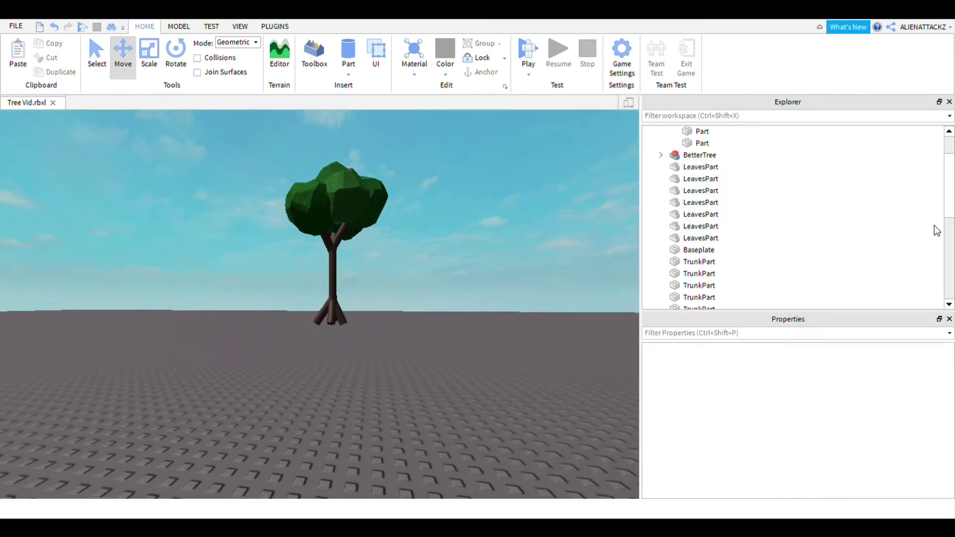
Step: Reselect all seven LeavesPart meshes and try scaling the crown up as one
{"action": "left_click", "coordinate": [882, 299], "text": "shift"}
{"action": "right_click_drag", "start_coordinate": [451, 263], "coordinate": [451, 262]}
{"action": "scroll", "coordinate": [451, 262], "scroll_direction": "up", "scroll_amount": 3}
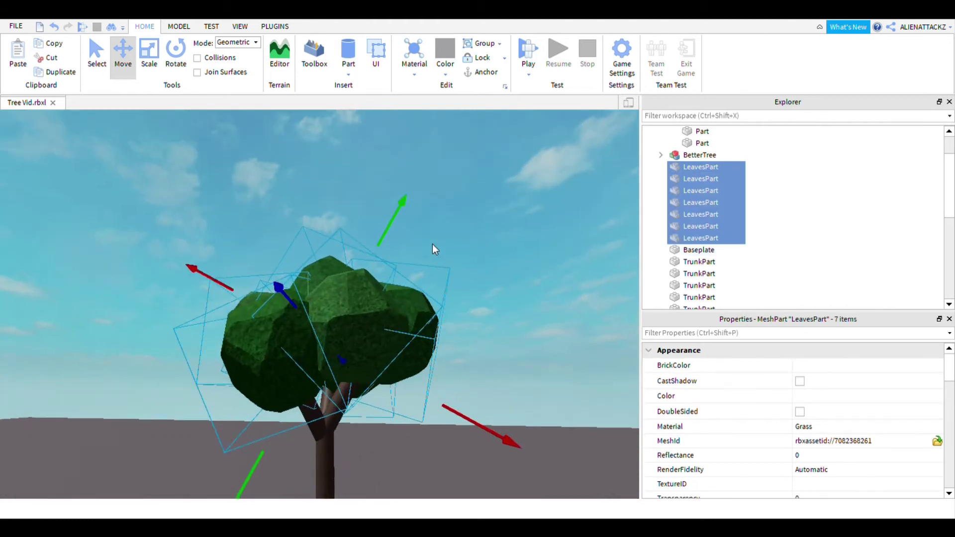
{"action": "scroll", "coordinate": [597, 481], "scroll_direction": "up", "scroll_amount": 1}
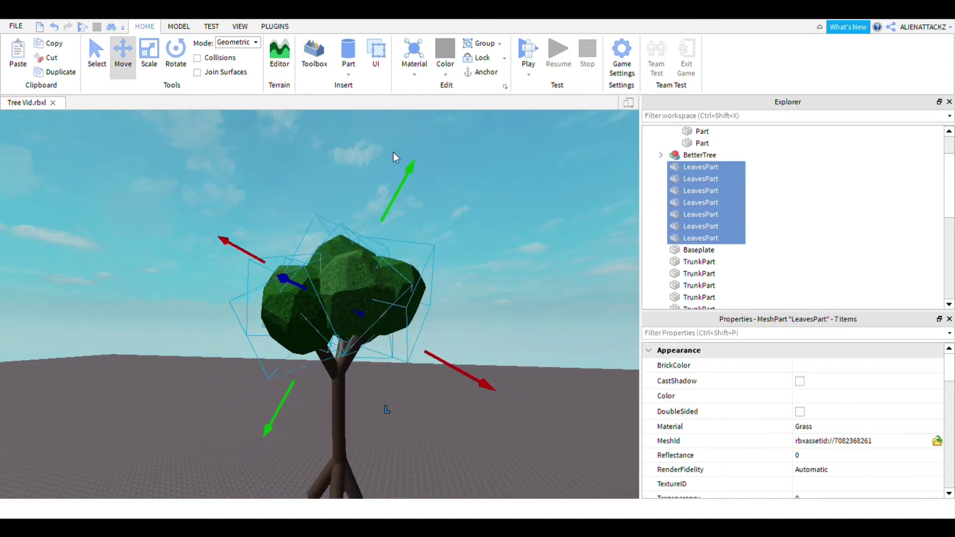
{"action": "left_click", "coordinate": [149, 55]}
{"action": "left_click_drag", "start_coordinate": [507, 250], "coordinate": [503, 254]}
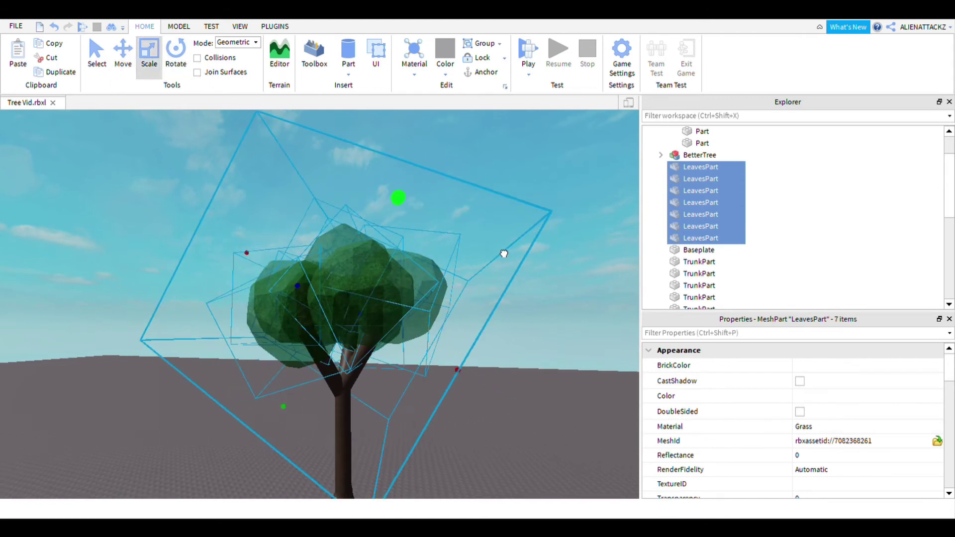
Step: Select the outer leaf mesh on the crown's right side, move it slightly inward, and clear the selection
{"action": "left_click", "coordinate": [462, 370]}
{"action": "key", "text": "d"}
{"action": "key", "text": "s"}
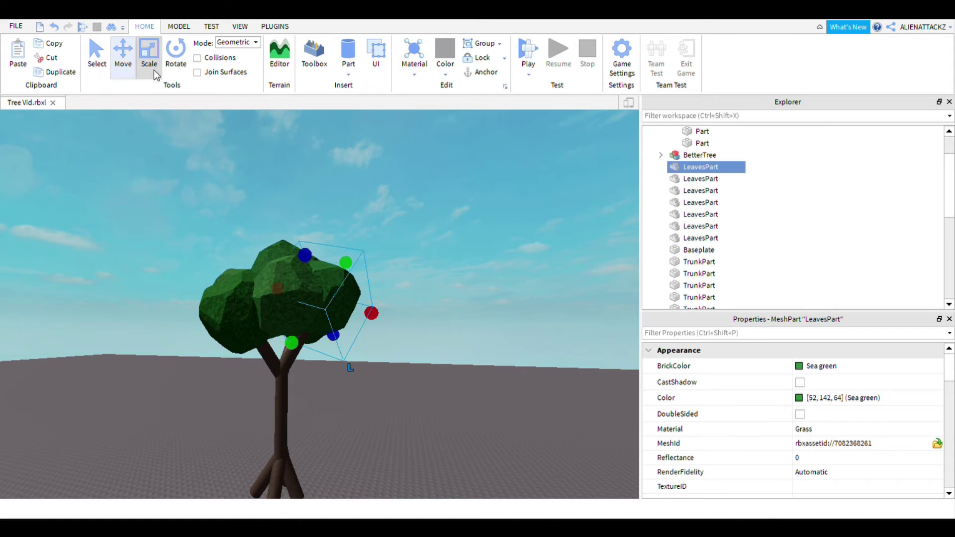
{"action": "left_click_drag", "start_coordinate": [461, 324], "coordinate": [443, 324]}
{"action": "left_click", "coordinate": [557, 305]}
{"action": "right_click_drag", "start_coordinate": [557, 288], "coordinate": [557, 305]}
{"action": "key", "text": "s"}
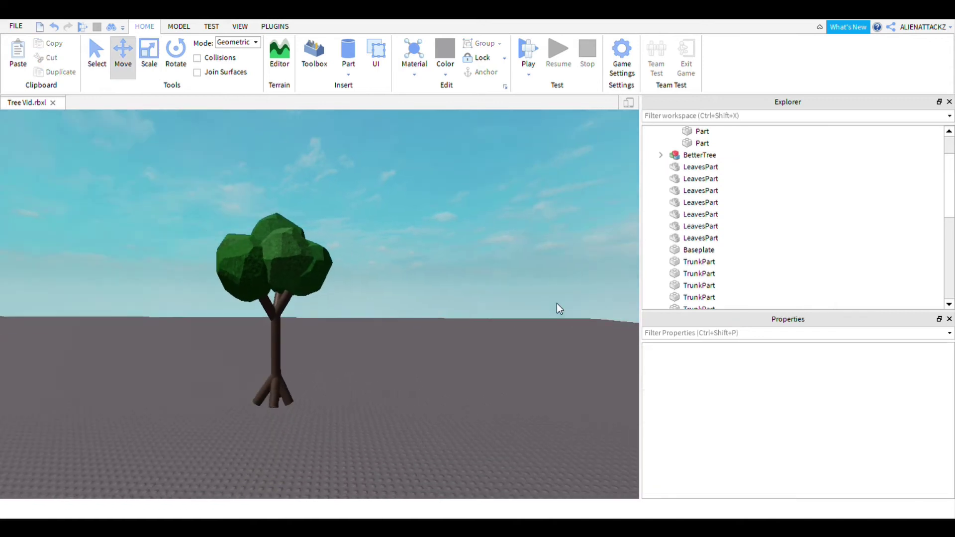
Step: Nudge one more leaf mesh slightly to tighten the crown, and clear the selection
{"action": "key", "text": "w"}
{"action": "left_click", "coordinate": [409, 319]}
{"action": "left_click_drag", "start_coordinate": [450, 226], "coordinate": [446, 232]}
{"action": "left_click", "coordinate": [589, 285]}
{"action": "scroll", "coordinate": [590, 285], "scroll_direction": "down", "scroll_amount": 3}
{"action": "right_click_drag", "start_coordinate": [590, 285], "coordinate": [593, 278]}
{"action": "key", "text": "a"}
{"action": "key", "text": "w"}
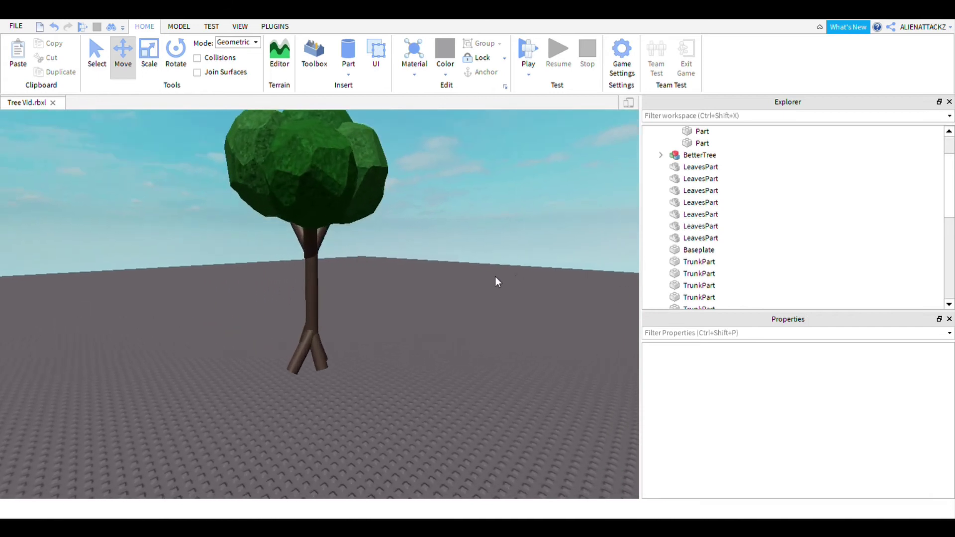
Step: Select all LeavesPart and TrunkPart items together with the Baseplate between them and group them into one model
{"action": "right_click_drag", "start_coordinate": [494, 276], "coordinate": [390, 282]}
{"action": "key", "text": "d"}
{"action": "key", "text": "s"}
{"action": "left_click", "coordinate": [885, 207]}
{"action": "scroll", "coordinate": [888, 219], "scroll_direction": "down", "scroll_amount": 3}
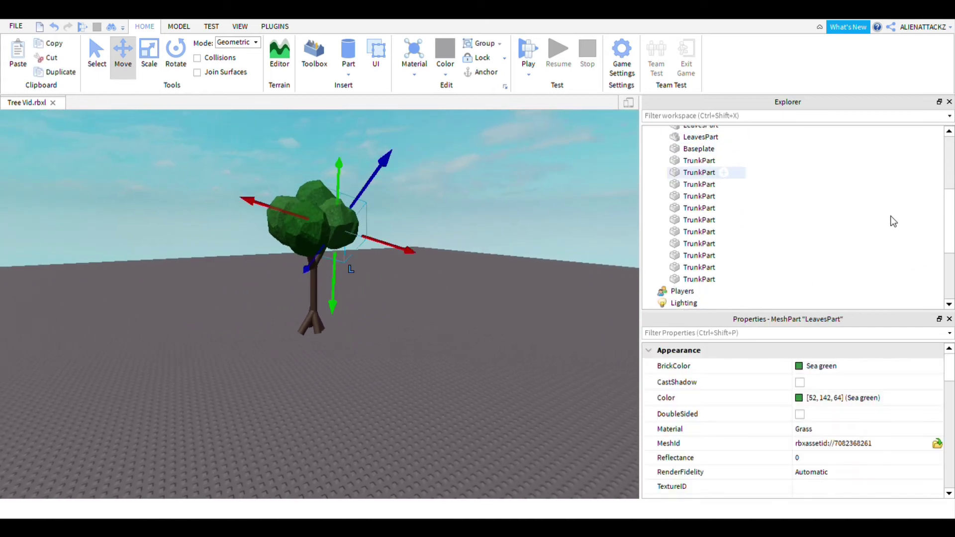
{"action": "key", "text": "ctrl+a"}
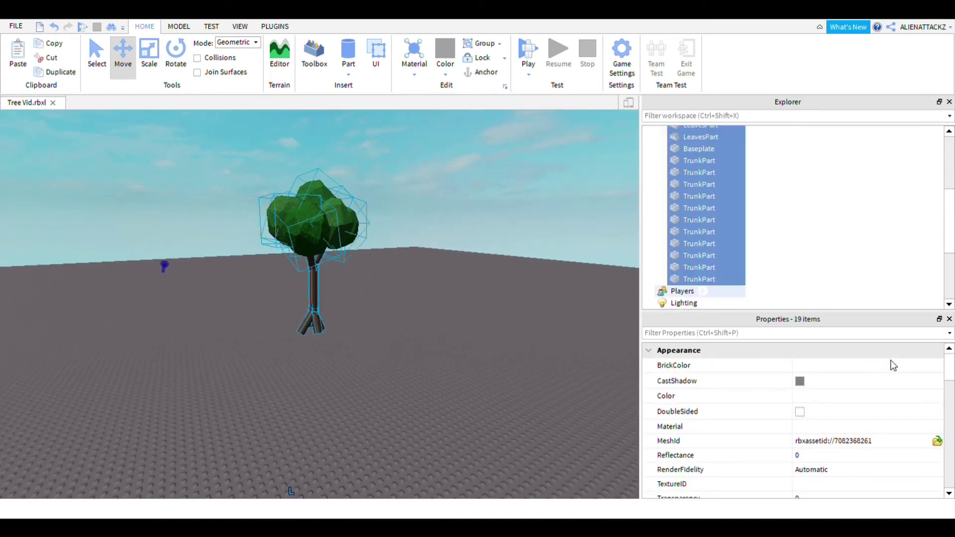
{"action": "key", "text": "ctrl+g"}
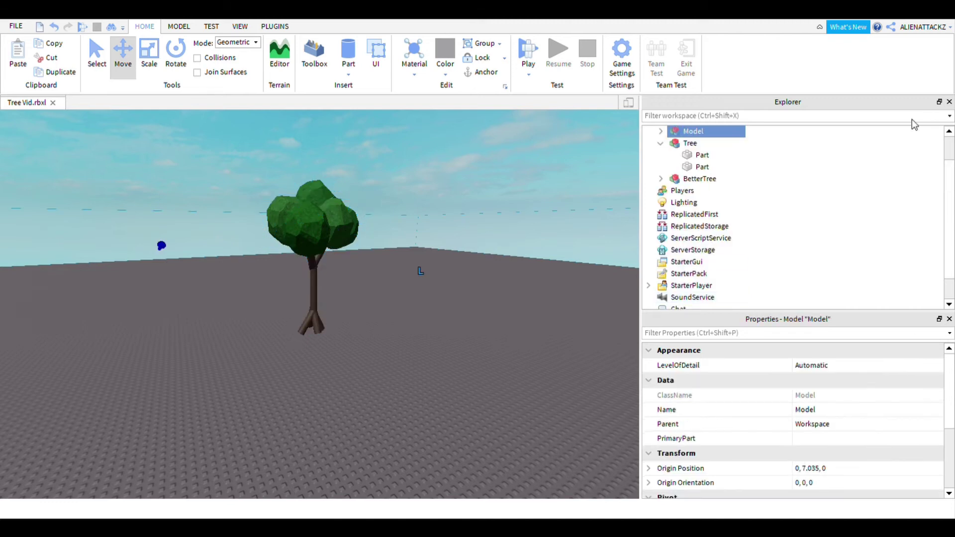
Step: Take the Baseplate out of the new model and put it back directly under Workspace
{"action": "scroll", "coordinate": [864, 189], "scroll_direction": "up", "scroll_amount": 1}
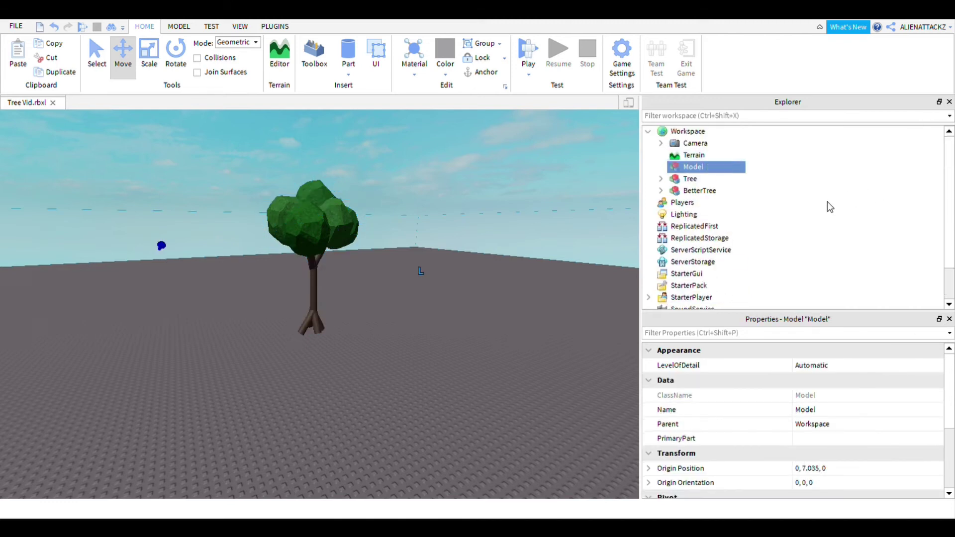
{"action": "left_click", "coordinate": [661, 167]}
{"action": "scroll", "coordinate": [879, 220], "scroll_direction": "down", "scroll_amount": 5}
{"action": "scroll", "coordinate": [882, 204], "scroll_direction": "up", "scroll_amount": 3}
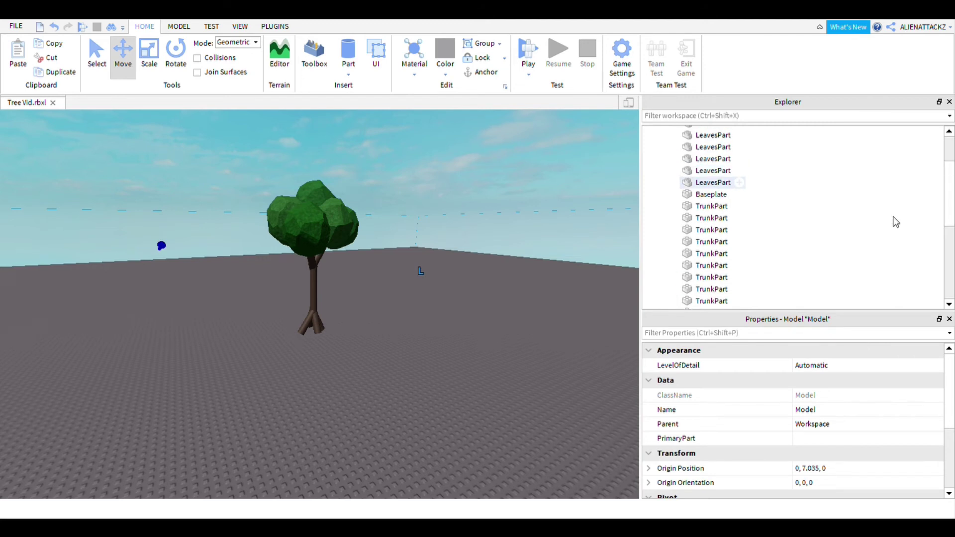
{"action": "left_click_drag", "start_coordinate": [889, 233], "coordinate": [918, 163]}
{"action": "left_click", "coordinate": [464, 232]}
{"action": "scroll", "coordinate": [459, 241], "scroll_direction": "up", "scroll_amount": 5}
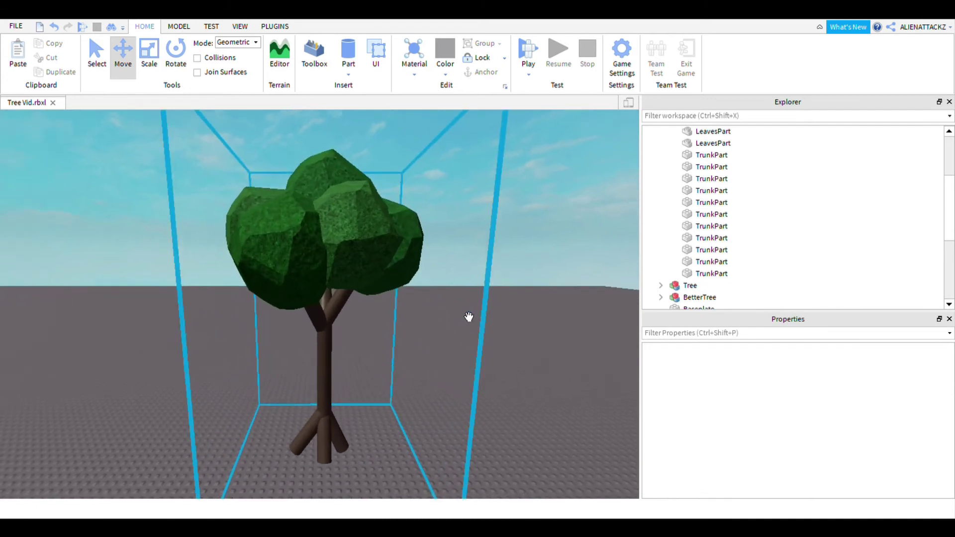
{"action": "scroll", "coordinate": [468, 317], "scroll_direction": "down", "scroll_amount": 3}
{"action": "scroll", "coordinate": [425, 365], "scroll_direction": "up", "scroll_amount": 3}
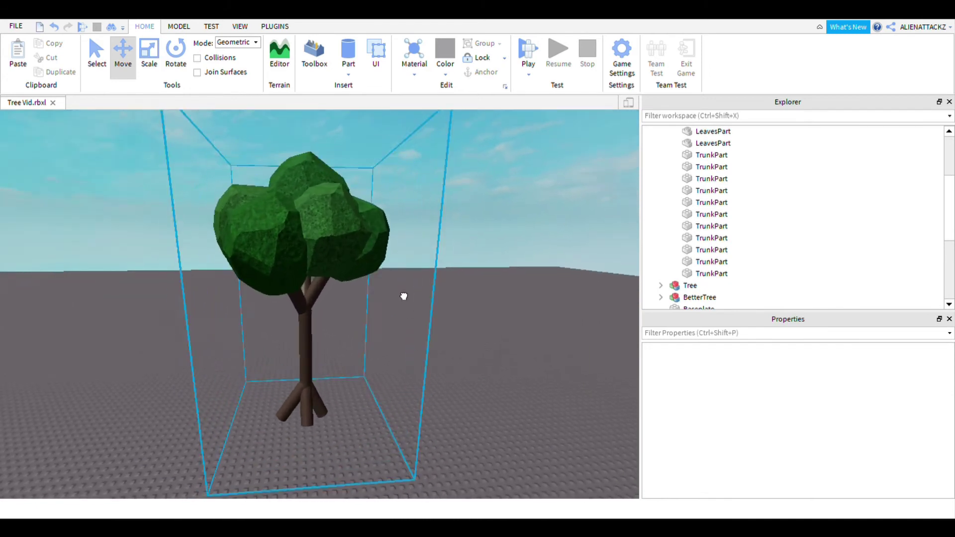
Step: Select the model holding the leaf and trunk parts and rename it Tree
{"action": "left_click", "coordinate": [403, 296]}
{"action": "scroll", "coordinate": [403, 297], "scroll_direction": "down", "scroll_amount": 5}
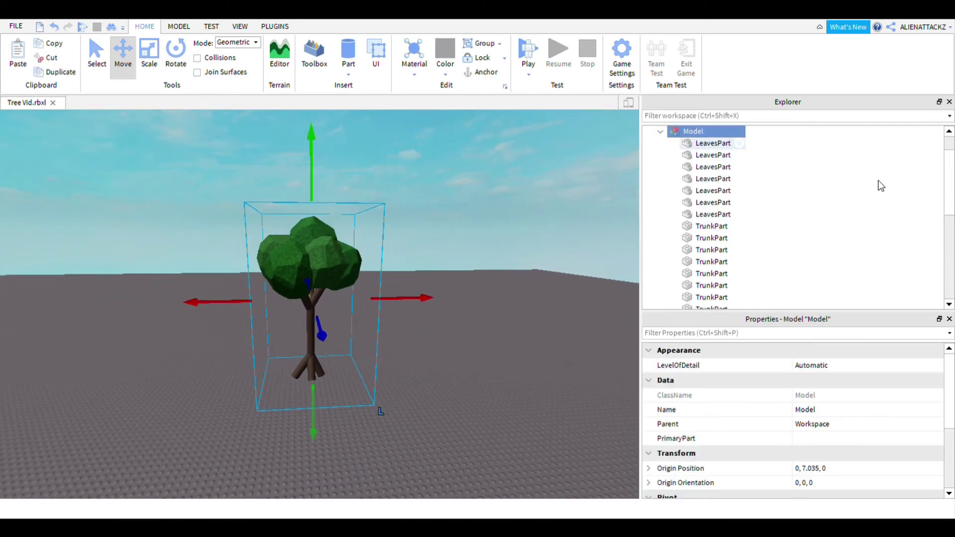
{"action": "left_click", "coordinate": [713, 143]}
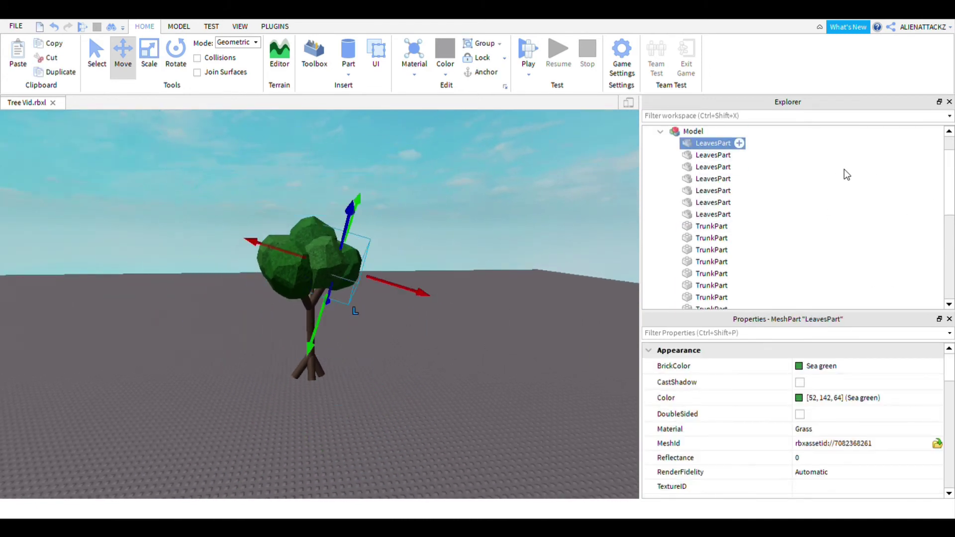
{"action": "left_click", "coordinate": [696, 132]}
{"action": "scroll", "coordinate": [821, 438], "scroll_direction": "down", "scroll_amount": 1}
{"action": "left_click", "coordinate": [821, 365]}
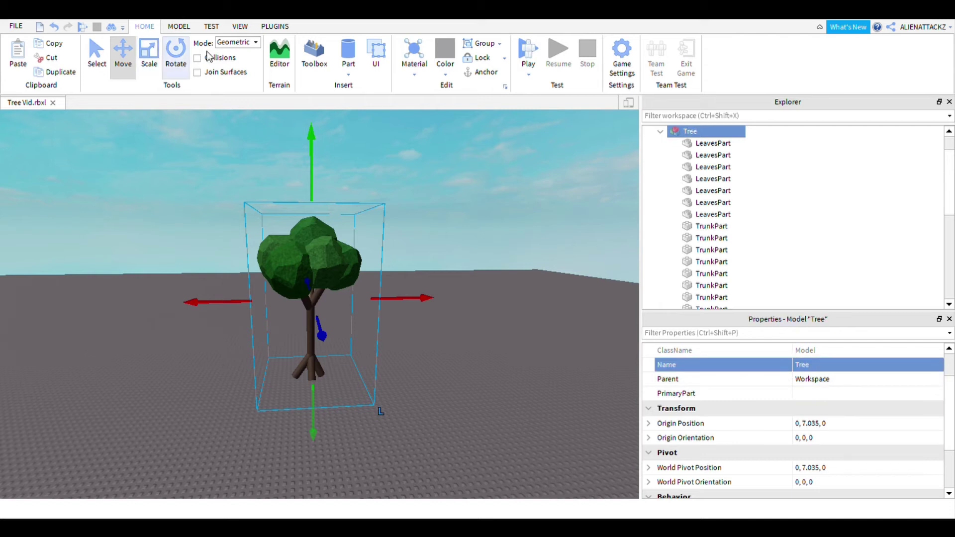
Step: Lower the tree model so its roots sink partly into the baseplate
{"action": "left_click_drag", "start_coordinate": [407, 206], "coordinate": [398, 241]}
{"action": "left_click", "coordinate": [512, 251]}
{"action": "scroll", "coordinate": [515, 276], "scroll_direction": "up", "scroll_amount": 3}
{"action": "right_click_drag", "start_coordinate": [512, 251], "coordinate": [534, 295]}
{"action": "scroll", "coordinate": [535, 294], "scroll_direction": "down", "scroll_amount": 6}
Step: Select every LeavesPart and TrunkPart inside the Tree model and anchor them, leaving nothing selected
{"action": "left_click", "coordinate": [403, 306]}
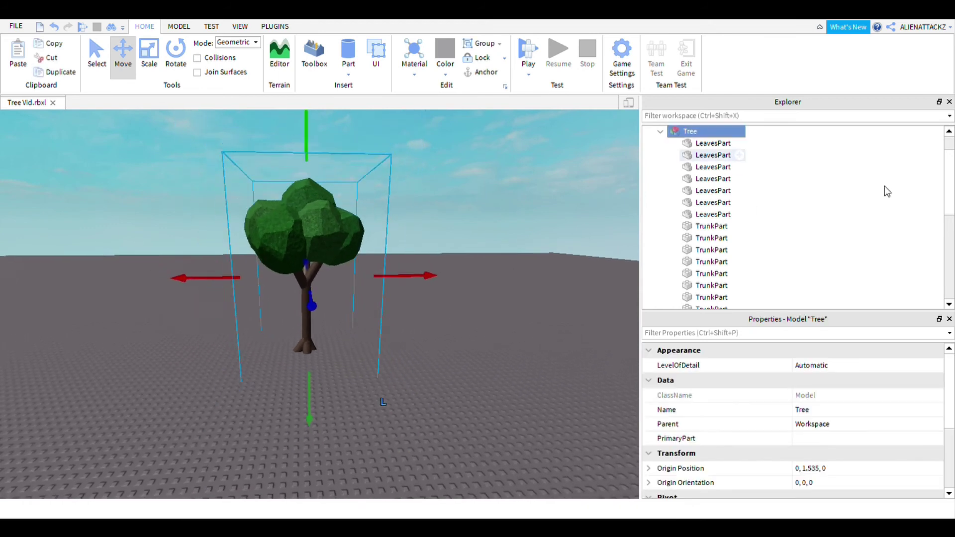
{"action": "left_click", "coordinate": [881, 170]}
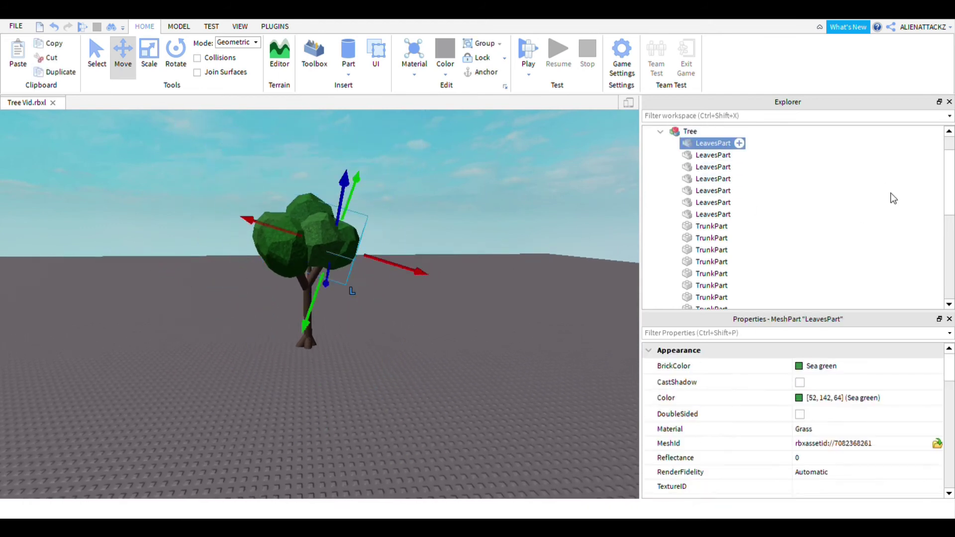
{"action": "scroll", "coordinate": [893, 200], "scroll_direction": "down", "scroll_amount": 3}
{"action": "left_click", "coordinate": [891, 295], "text": "shift"}
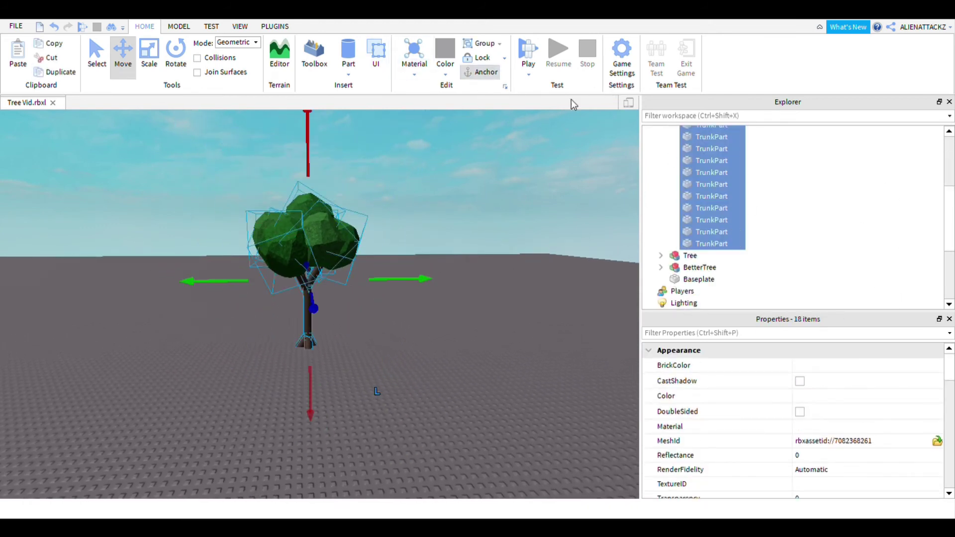
{"action": "left_click", "coordinate": [492, 244]}
Step: Run a playtest and move and jump the avatar around the tree to view it in the game
{"action": "key", "text": "d"}
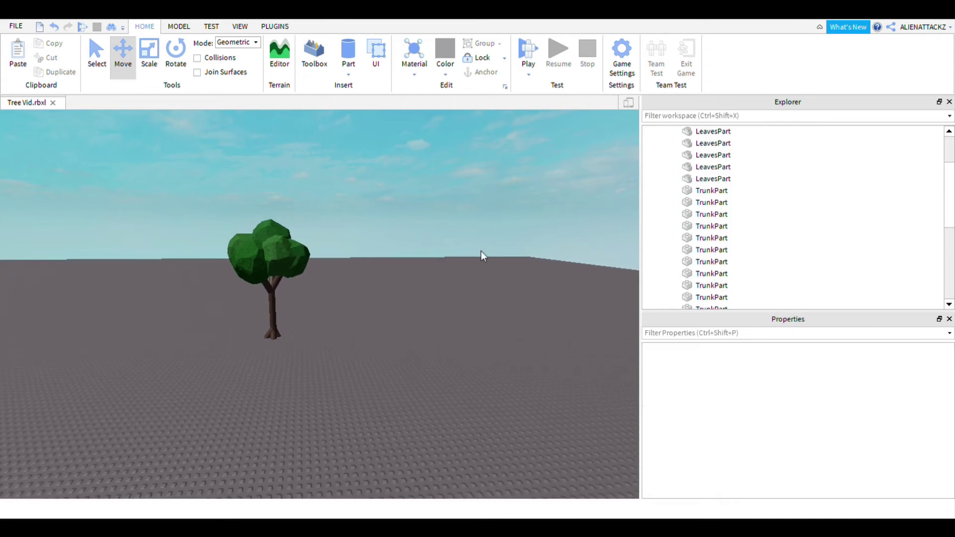
{"action": "key", "text": "w"}
{"action": "key", "text": "a"}
{"action": "key", "text": "s"}
{"action": "key", "text": "w"}
{"action": "key", "text": "F5"}
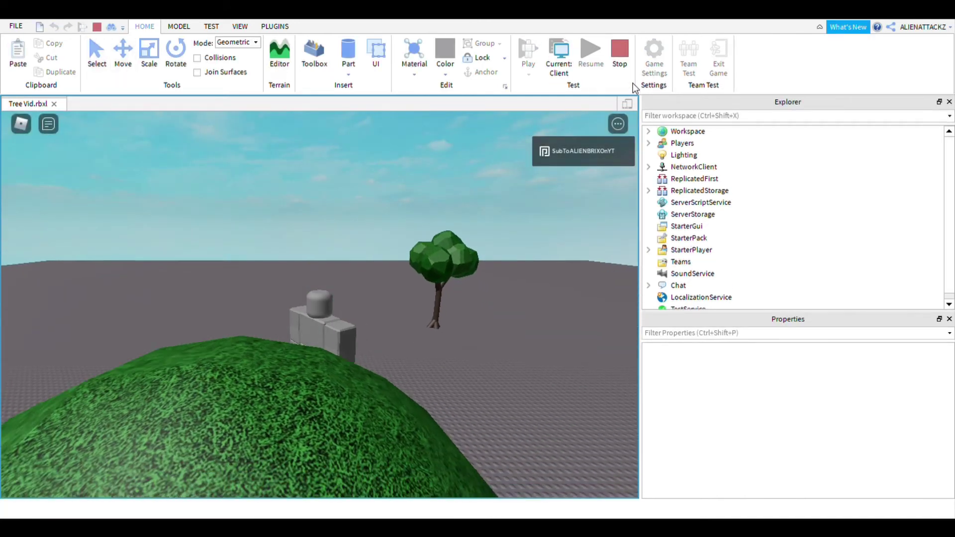
{"action": "key", "text": "w"}
{"action": "right_click_drag", "start_coordinate": [486, 152], "coordinate": [488, 161]}
{"action": "key", "text": "s"}
{"action": "key", "text": "w"}
{"action": "key", "text": "d"}
{"action": "key", "text": "w"}
{"action": "key", "text": "a"}
{"action": "key", "text": "s"}
{"action": "key", "text": "space"}
{"action": "key", "text": "s"}
{"action": "key", "text": "a"}
{"action": "key", "text": "w"}
{"action": "right_click_drag", "start_coordinate": [503, 207], "coordinate": [504, 207]}
{"action": "key", "text": "space"}
{"action": "key", "text": "w"}
{"action": "key", "text": "space"}
{"action": "key", "text": "s"}
{"action": "key", "text": "d"}
{"action": "key", "text": "s"}
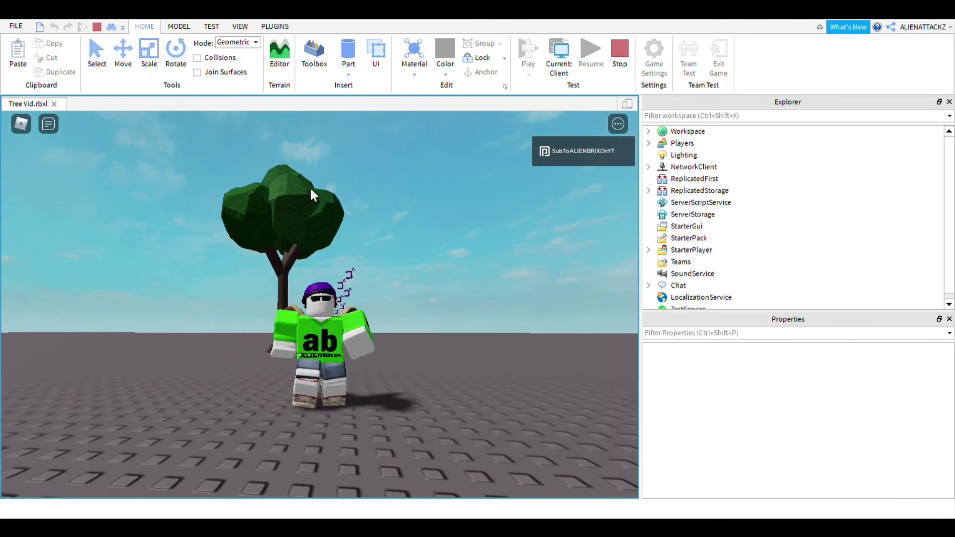
{"action": "key", "text": "a"}
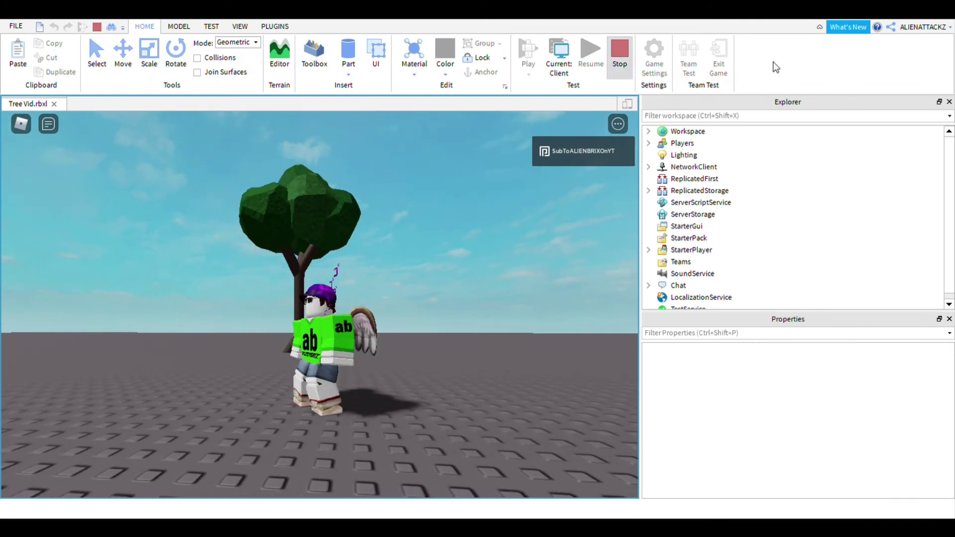
Step: Stop the playtest and look over the tree in the editor from several angles and distances
{"action": "key", "text": "shift+F5"}
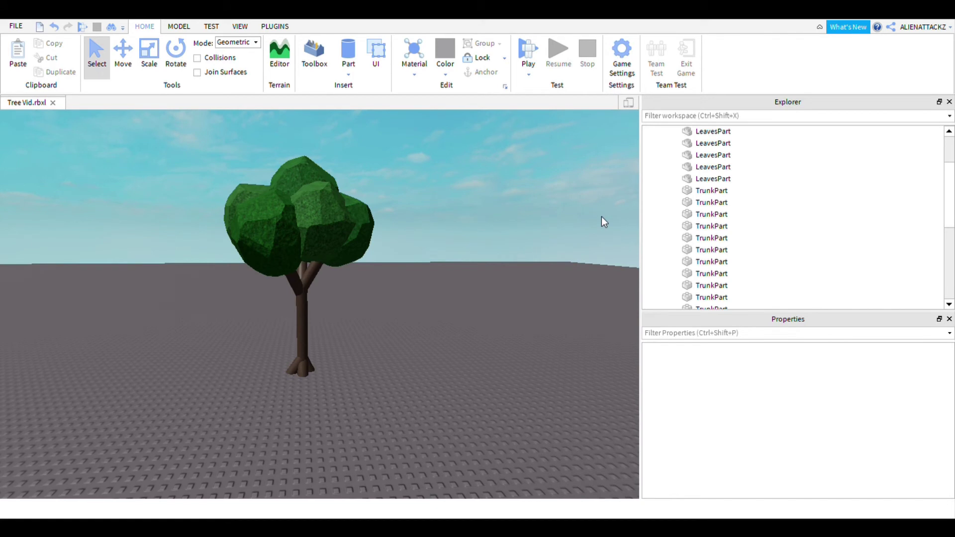
{"action": "right_click_drag", "start_coordinate": [575, 192], "coordinate": [578, 266]}
{"action": "scroll", "coordinate": [587, 204], "scroll_direction": "up", "scroll_amount": 4}
{"action": "scroll", "coordinate": [592, 211], "scroll_direction": "down", "scroll_amount": 5}
{"action": "scroll", "coordinate": [524, 257], "scroll_direction": "down", "scroll_amount": 4}
{"action": "scroll", "coordinate": [483, 267], "scroll_direction": "up", "scroll_amount": 2}
{"action": "right_click_drag", "start_coordinate": [469, 273], "coordinate": [474, 190]}
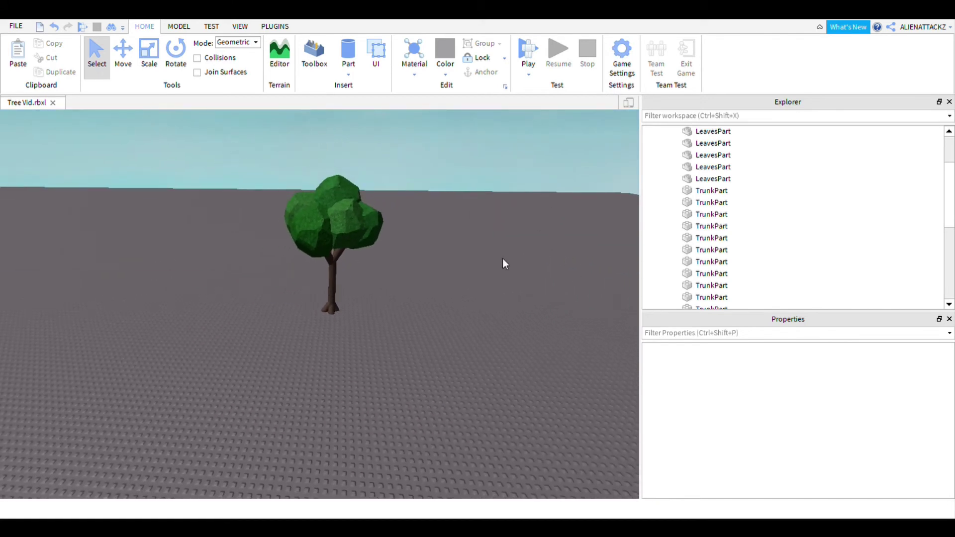
{"action": "middle_click_drag", "start_coordinate": [474, 194], "coordinate": [329, 253]}
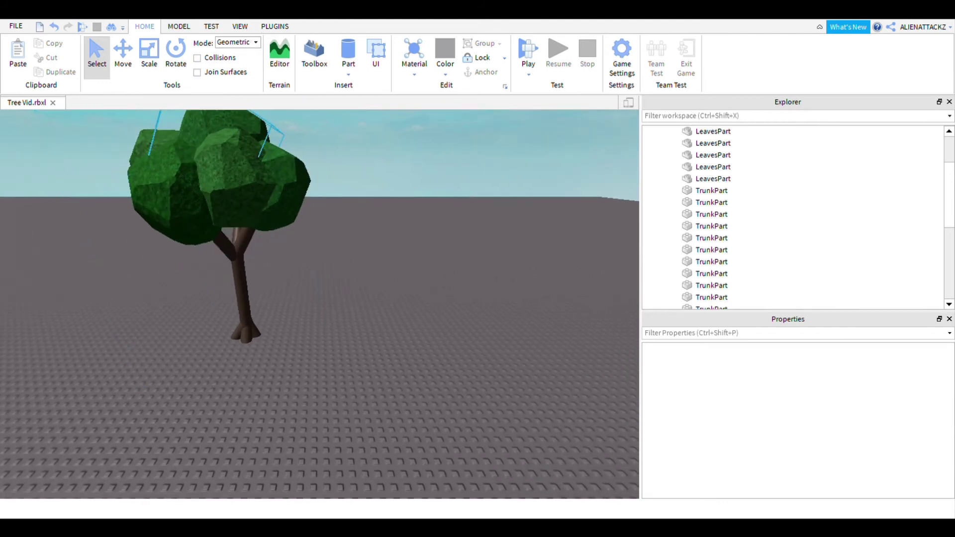
Step: Insert the Tree Leaf Mesh Part from My Models and place it on the baseplate beside the tree
{"action": "left_click", "coordinate": [240, 26]}
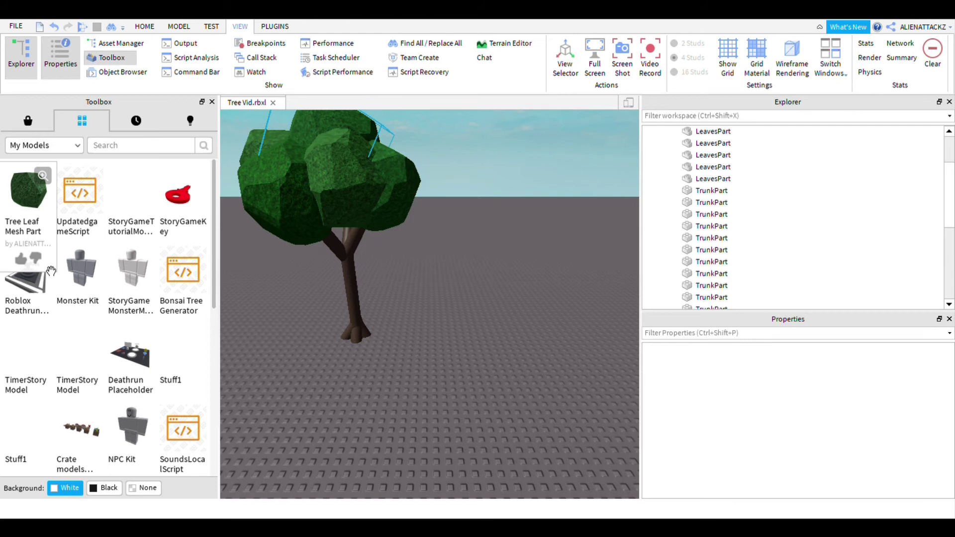
{"action": "left_click", "coordinate": [51, 270]}
{"action": "scroll", "coordinate": [601, 338], "scroll_direction": "down", "scroll_amount": 6}
{"action": "left_click", "coordinate": [572, 258]}
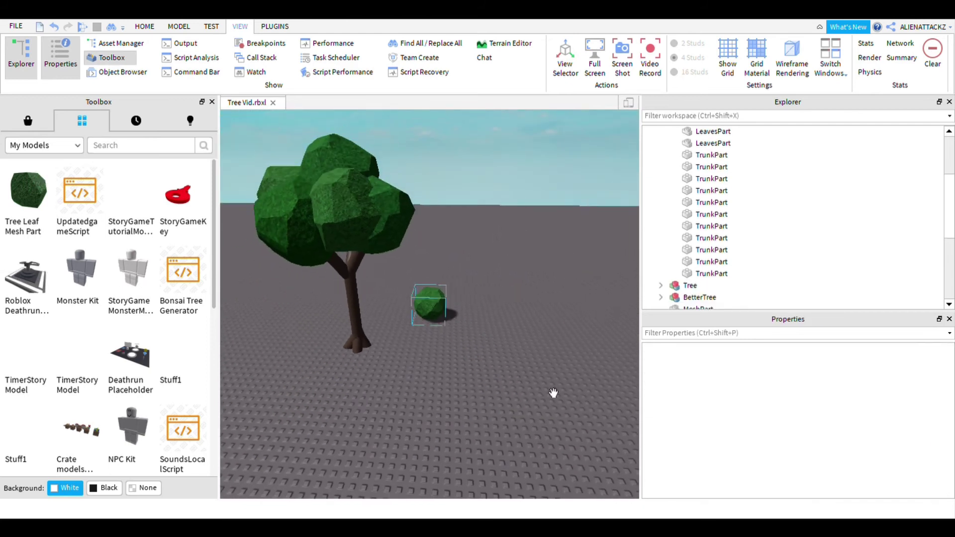
{"action": "left_click_drag", "start_coordinate": [429, 305], "coordinate": [428, 350]}
{"action": "key", "text": "d"}
Step: Place a duplicate of the leaf mesh overlapping the original's side and set its BrickColor to Forest green
{"action": "left_click", "coordinate": [841, 366]}
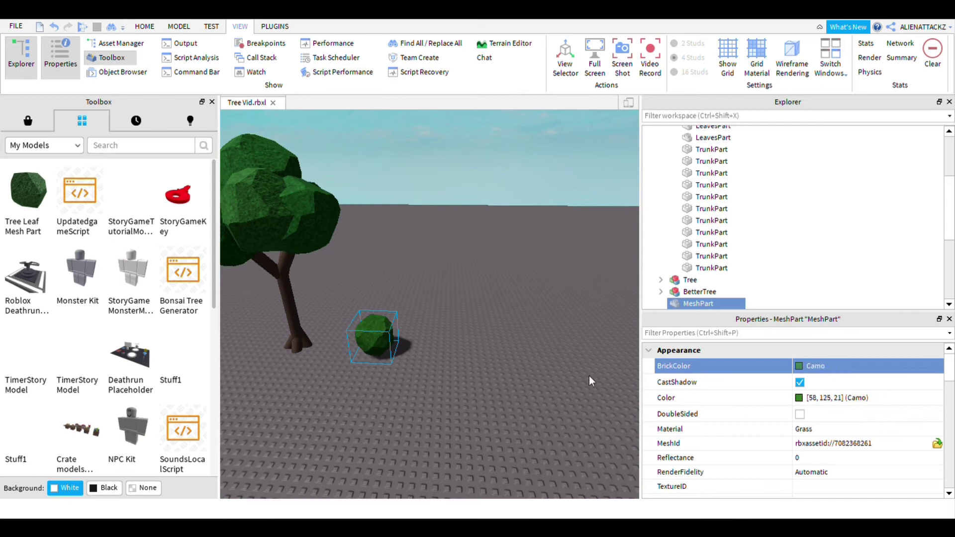
{"action": "key", "text": "ctrl+d"}
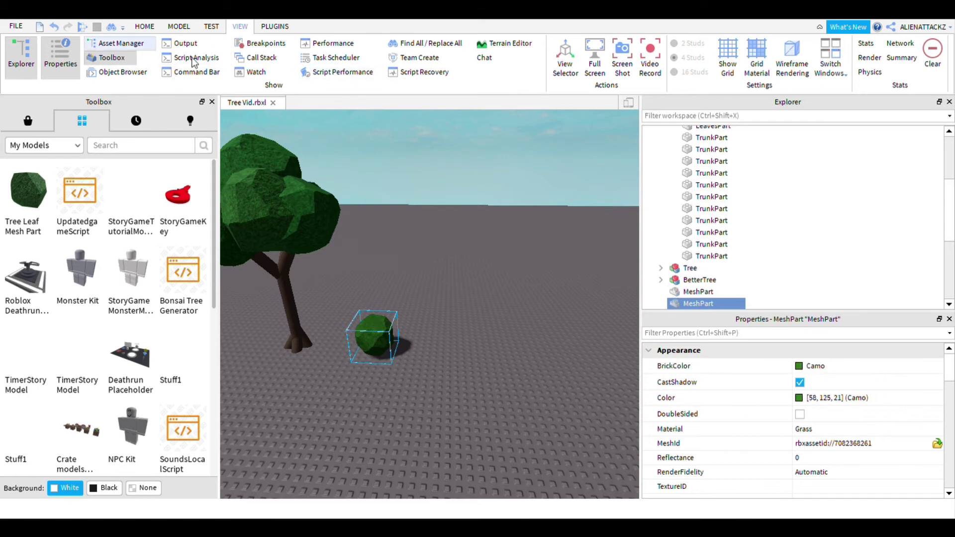
{"action": "left_click", "coordinate": [144, 26]}
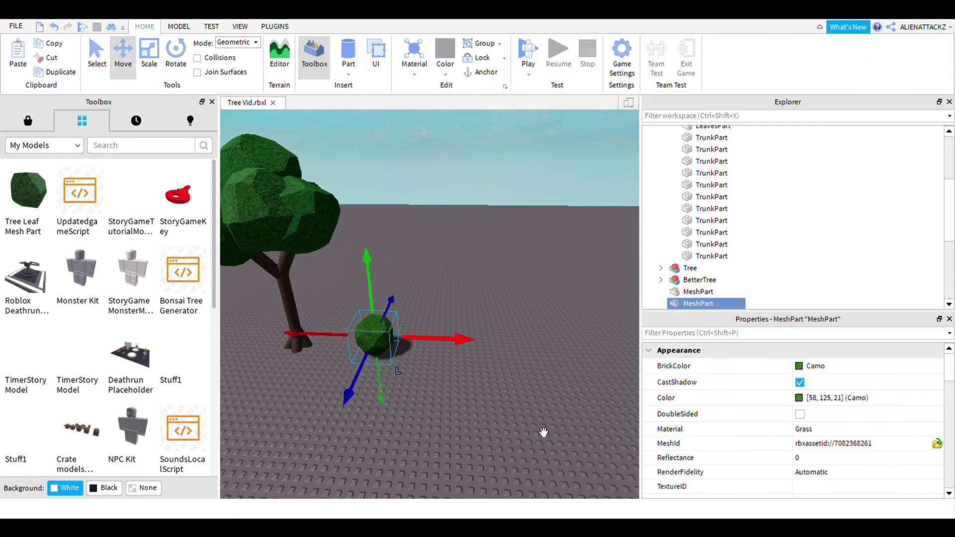
{"action": "left_click", "coordinate": [866, 367]}
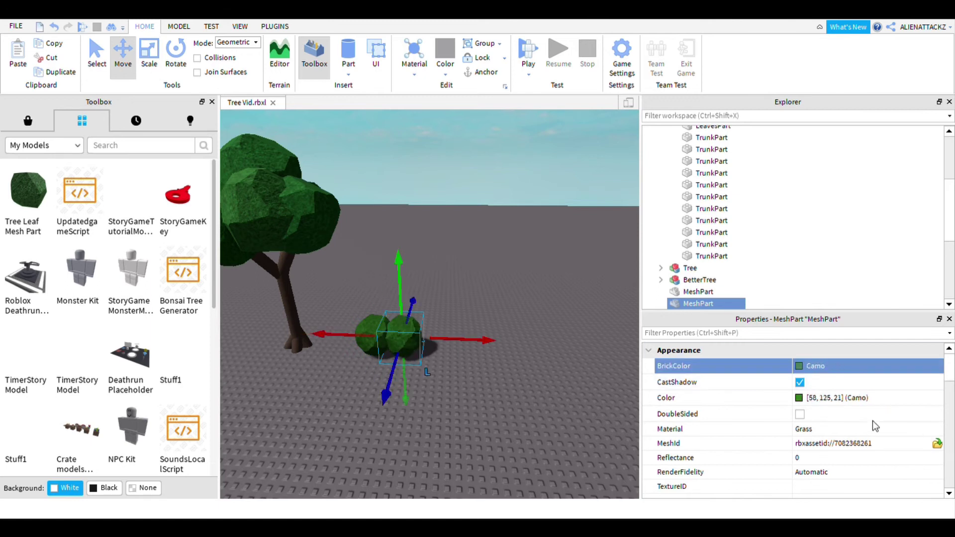
Step: Set the original leaf mesh's BrickColor to Bright green
{"action": "left_click", "coordinate": [698, 292]}
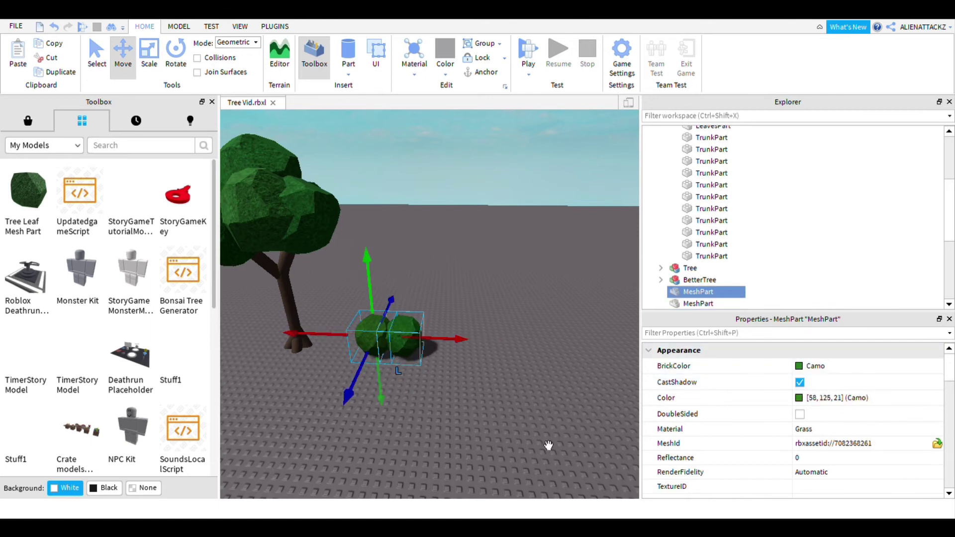
{"action": "left_click", "coordinate": [866, 367]}
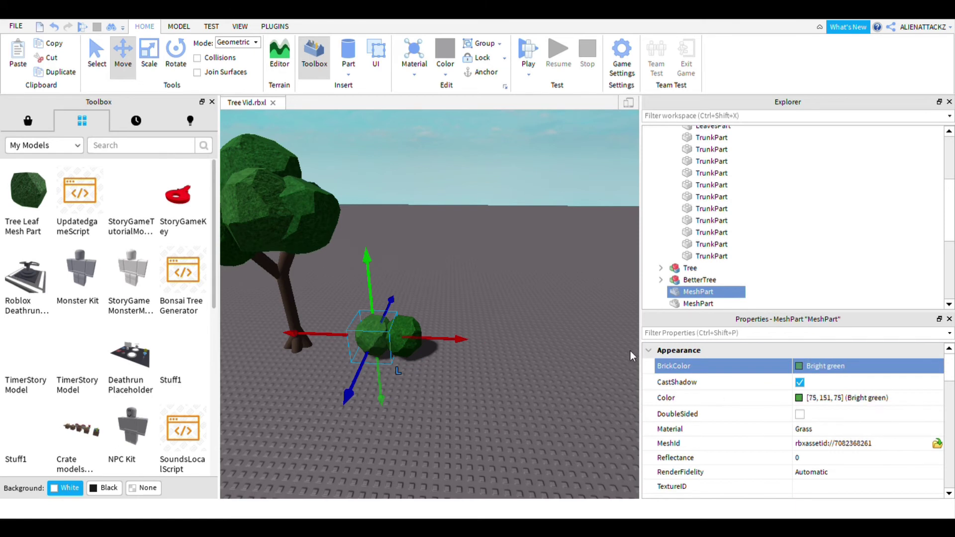
{"action": "left_click", "coordinate": [631, 352]}
{"action": "right_click_drag", "start_coordinate": [631, 353], "coordinate": [643, 353]}
Step: Add a copy of the Forest green mesh at the end of the row and set its BrickColor to Sea green
{"action": "left_click", "coordinate": [395, 324]}
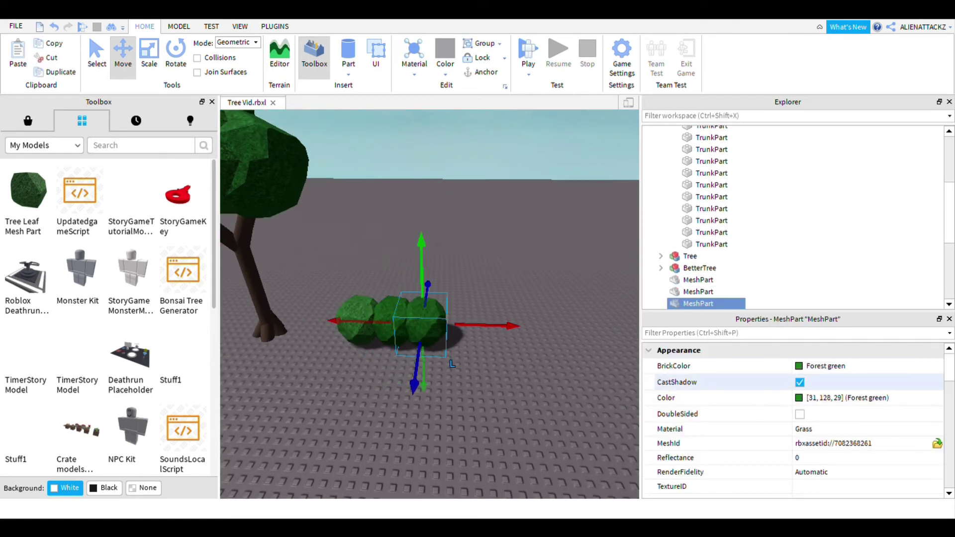
{"action": "left_click", "coordinate": [846, 367]}
{"action": "left_click", "coordinate": [596, 292]}
{"action": "right_click_drag", "start_coordinate": [598, 291], "coordinate": [632, 369]}
{"action": "left_click", "coordinate": [554, 408]}
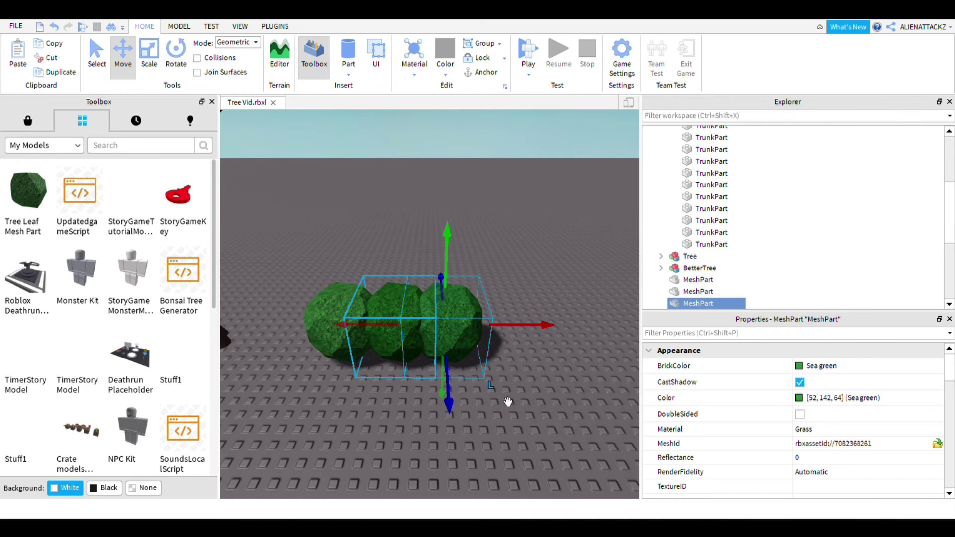
Step: Select all three leaf meshes together and look over the row from above, leaving nothing selected
{"action": "left_click", "coordinate": [417, 370], "text": "ctrl"}
{"action": "scroll", "coordinate": [571, 390], "scroll_direction": "up", "scroll_amount": 2}
{"action": "right_click_drag", "start_coordinate": [519, 355], "coordinate": [575, 313]}
{"action": "scroll", "coordinate": [599, 378], "scroll_direction": "down", "scroll_amount": 3}
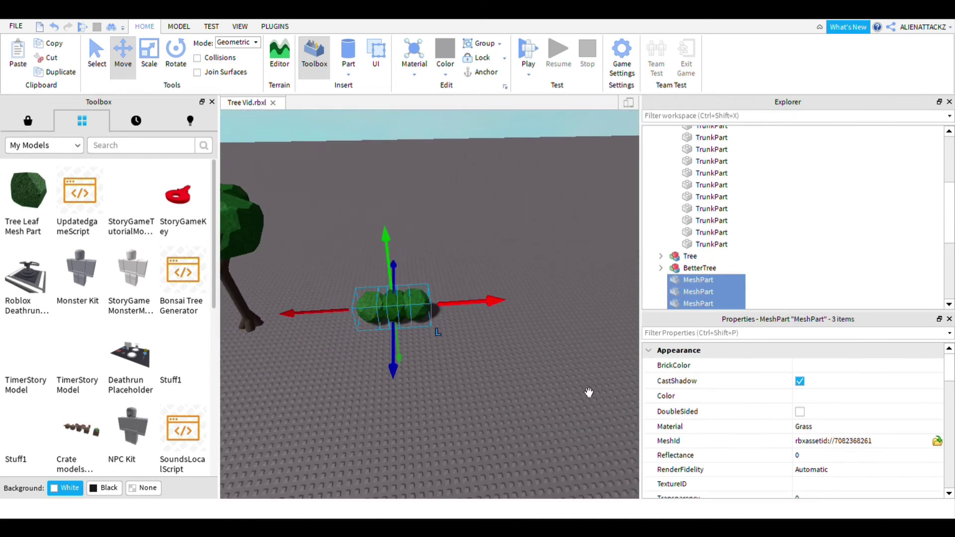
{"action": "left_click_drag", "start_coordinate": [646, 378], "coordinate": [653, 376]}
{"action": "key", "text": "d"}
{"action": "left_click", "coordinate": [505, 154]}
{"action": "right_click_drag", "start_coordinate": [505, 154], "coordinate": [566, 277]}
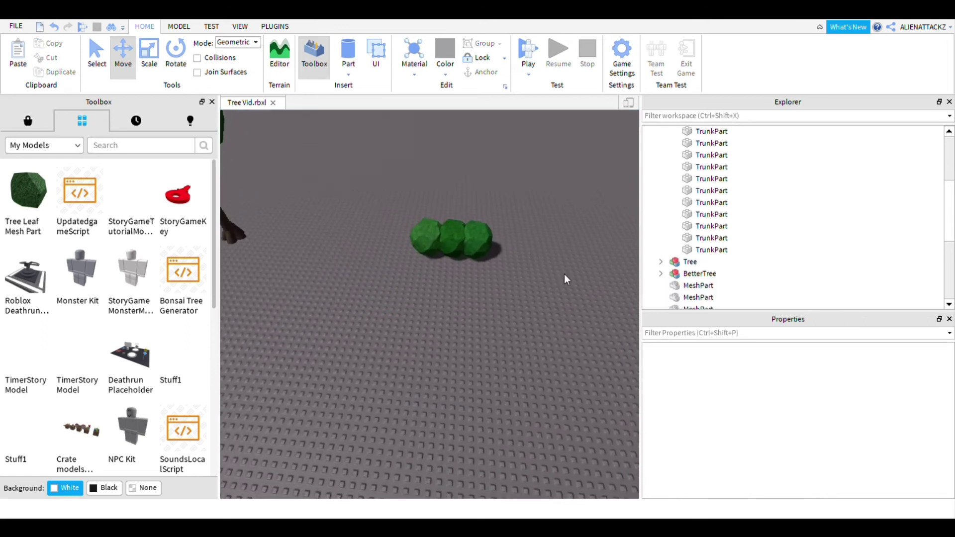
Step: Sink the row of leaf meshes slightly into the baseplate
{"action": "scroll", "coordinate": [558, 261], "scroll_direction": "up", "scroll_amount": 3}
{"action": "left_click", "coordinate": [380, 179]}
{"action": "key", "text": "f"}
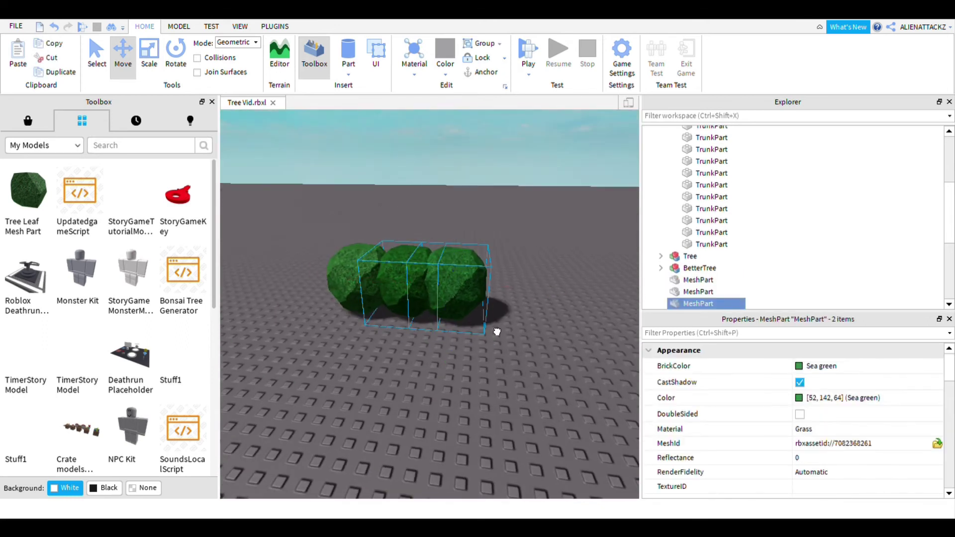
{"action": "left_click_drag", "start_coordinate": [497, 332], "coordinate": [431, 317]}
{"action": "left_click_drag", "start_coordinate": [510, 290], "coordinate": [512, 307]}
{"action": "right_click_drag", "start_coordinate": [520, 302], "coordinate": [552, 328]}
{"action": "scroll", "coordinate": [525, 269], "scroll_direction": "down", "scroll_amount": 3}
{"action": "left_click", "coordinate": [575, 255]}
Step: Enlarge the Sea green mesh at the end of the row with the Scale tool
{"action": "scroll", "coordinate": [553, 328], "scroll_direction": "up", "scroll_amount": 3}
{"action": "left_click", "coordinate": [343, 294]}
{"action": "right_click_drag", "start_coordinate": [388, 311], "coordinate": [522, 298]}
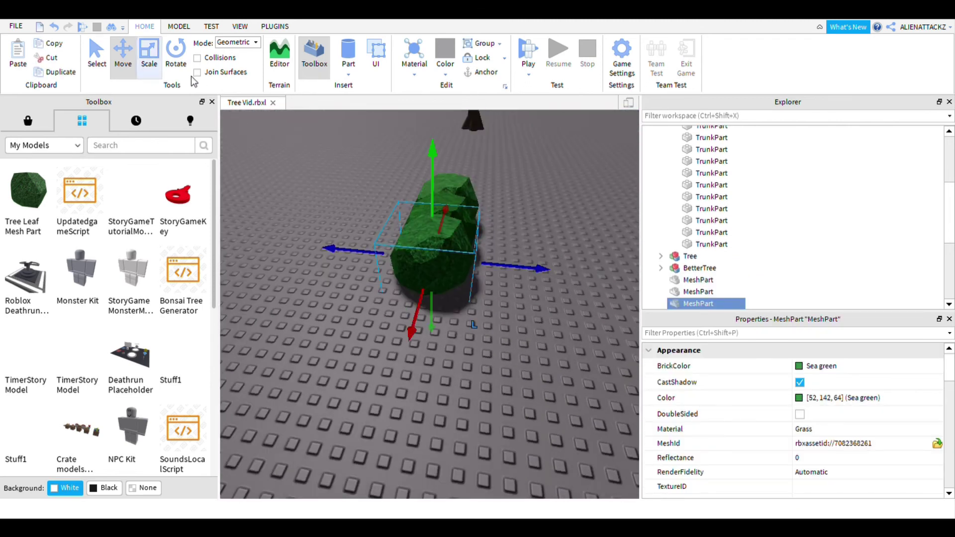
{"action": "left_click_drag", "start_coordinate": [546, 258], "coordinate": [546, 251]}
{"action": "right_click_drag", "start_coordinate": [546, 251], "coordinate": [583, 300]}
{"action": "left_click", "coordinate": [583, 300]}
{"action": "scroll", "coordinate": [597, 318], "scroll_direction": "down", "scroll_amount": 1}
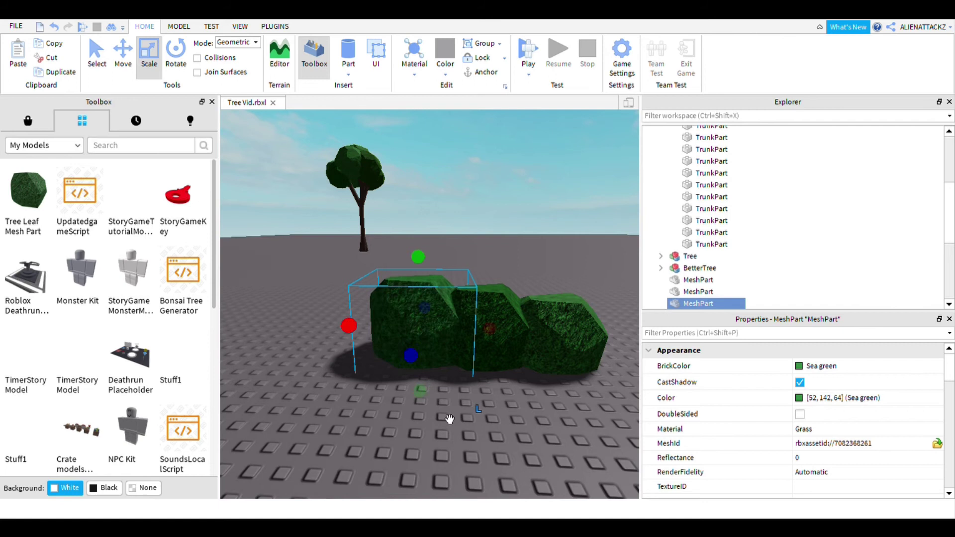
{"action": "right_click_drag", "start_coordinate": [449, 419], "coordinate": [535, 415]}
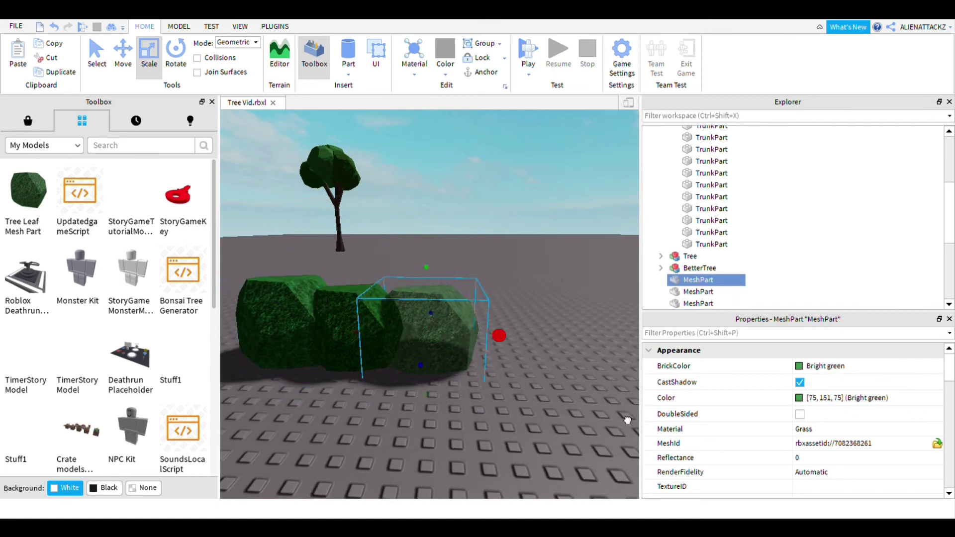
Step: Resize the Bright green mesh at the opposite end of the row
{"action": "right_click_drag", "start_coordinate": [628, 420], "coordinate": [572, 460]}
{"action": "scroll", "coordinate": [557, 461], "scroll_direction": "down", "scroll_amount": 2}
{"action": "left_click", "coordinate": [548, 303]}
{"action": "right_click_drag", "start_coordinate": [548, 303], "coordinate": [505, 423]}
{"action": "right_click_drag", "start_coordinate": [421, 424], "coordinate": [348, 298]}
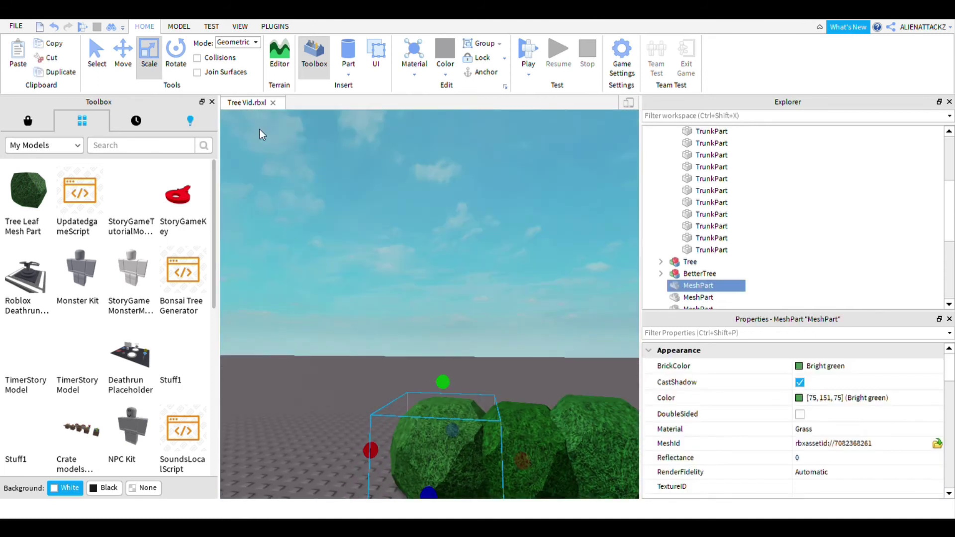
Step: Rotate the leaf meshes, including the Forest green middle one, to vary their angles
{"action": "left_click", "coordinate": [175, 57]}
{"action": "right_click_drag", "start_coordinate": [407, 194], "coordinate": [490, 324]}
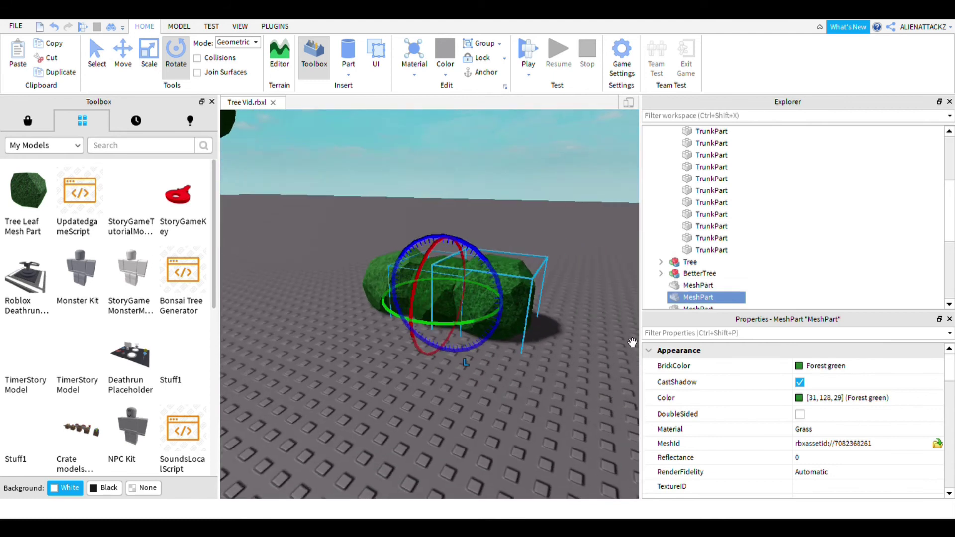
{"action": "right_click_drag", "start_coordinate": [636, 363], "coordinate": [618, 319]}
{"action": "left_click_drag", "start_coordinate": [542, 298], "coordinate": [538, 258]}
{"action": "right_click_drag", "start_coordinate": [600, 268], "coordinate": [605, 155]}
{"action": "scroll", "coordinate": [605, 156], "scroll_direction": "down", "scroll_amount": 3}
{"action": "left_click", "coordinate": [629, 156]}
{"action": "scroll", "coordinate": [531, 356], "scroll_direction": "up", "scroll_amount": 2}
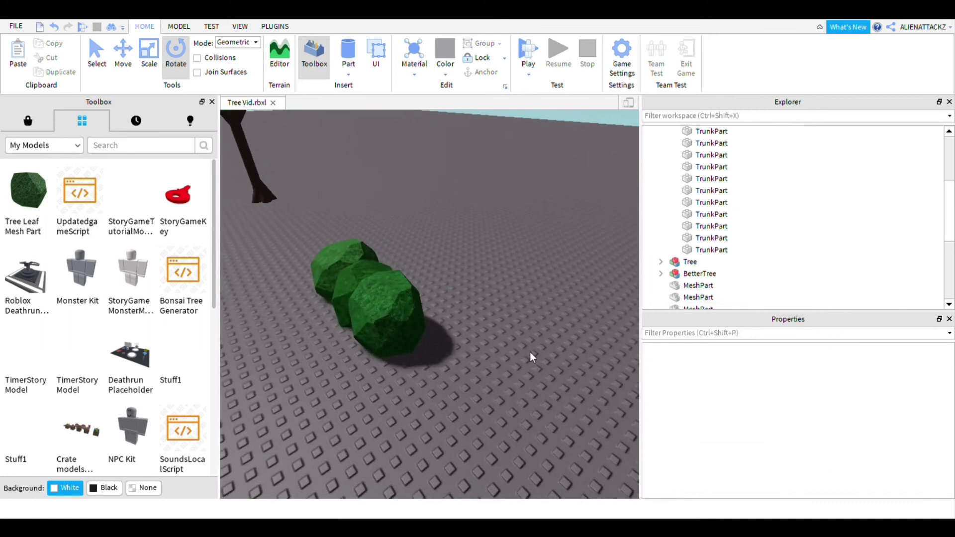
Step: Rotate the Sea green end mesh and shift it sideways out of line with the row
{"action": "left_click", "coordinate": [395, 319]}
{"action": "right_click_drag", "start_coordinate": [423, 368], "coordinate": [530, 393]}
{"action": "key", "text": "f"}
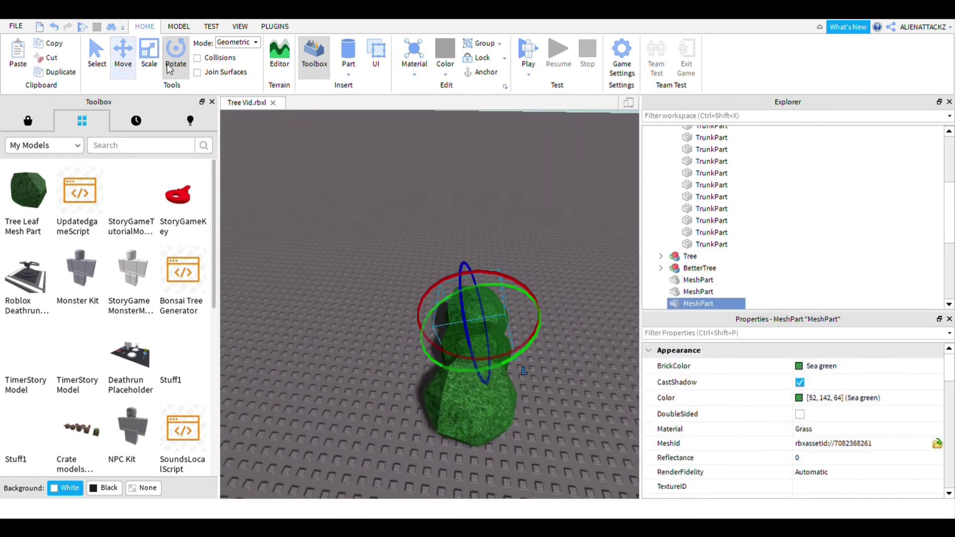
{"action": "left_click", "coordinate": [125, 64]}
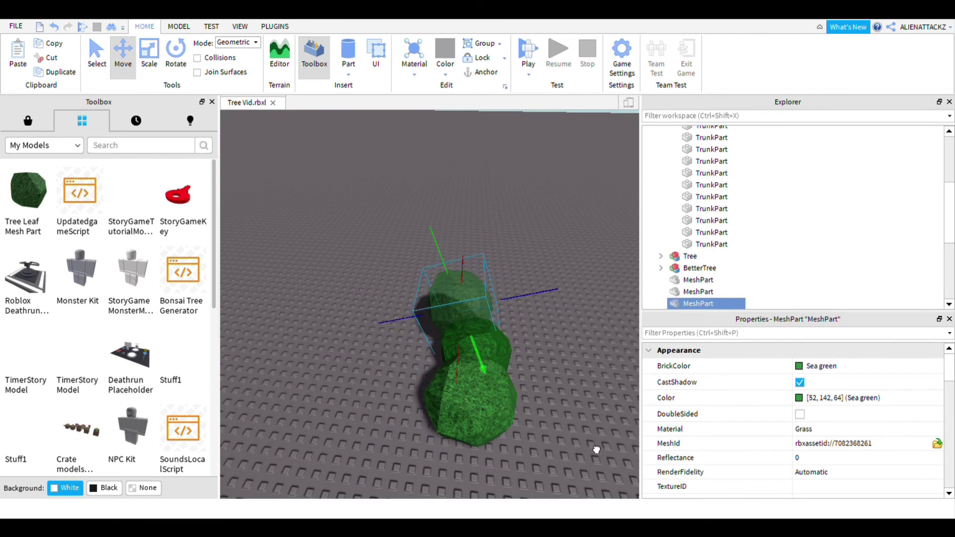
{"action": "left_click", "coordinate": [736, 324]}
{"action": "right_click_drag", "start_coordinate": [736, 324], "coordinate": [473, 432]}
Step: Duplicate the Sea green mesh and place the copy beside the middle of the row to widen the cluster
{"action": "left_click", "coordinate": [472, 432]}
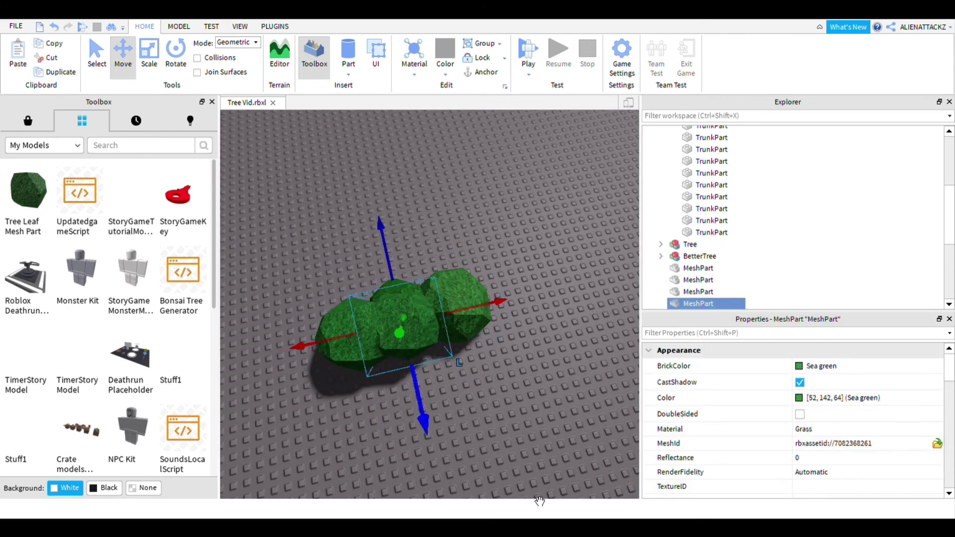
{"action": "left_click_drag", "start_coordinate": [530, 516], "coordinate": [530, 516]}
{"action": "right_click_drag", "start_coordinate": [530, 516], "coordinate": [649, 442]}
{"action": "scroll", "coordinate": [622, 398], "scroll_direction": "down", "scroll_amount": 4}
{"action": "left_click", "coordinate": [593, 348]}
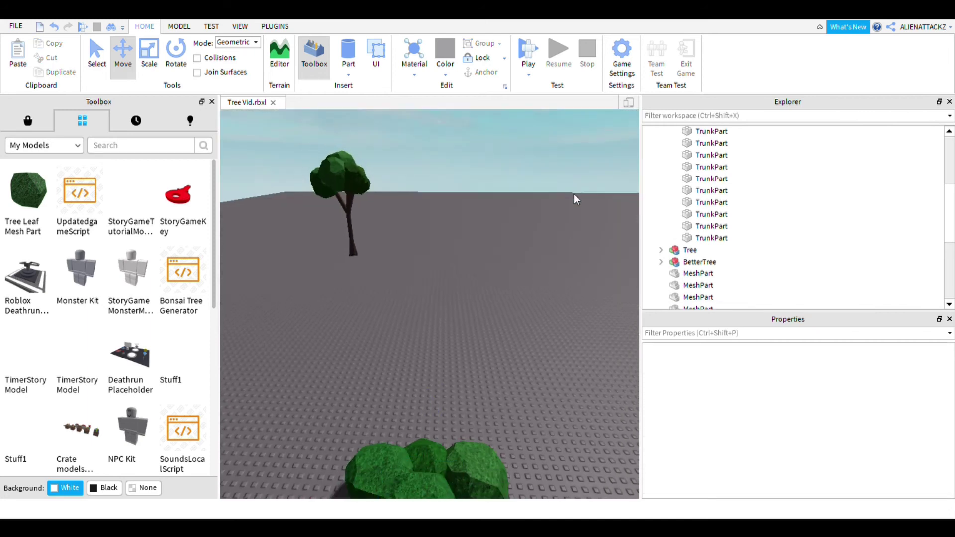
Step: Duplicate the newly added Sea green mesh and fit the copy against the leaf cluster
{"action": "right_click_drag", "start_coordinate": [574, 194], "coordinate": [484, 427]}
{"action": "left_click", "coordinate": [485, 427]}
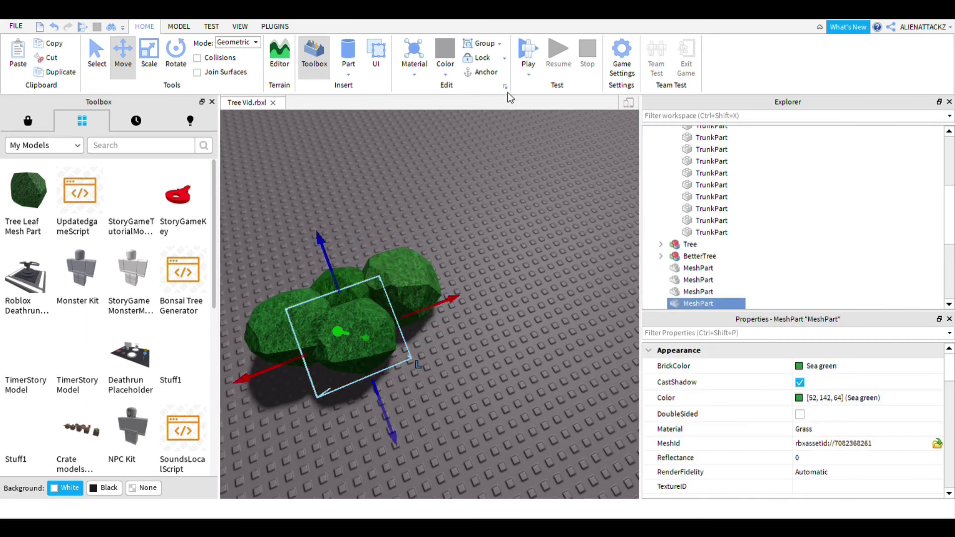
{"action": "key", "text": "ctrl+d"}
{"action": "left_click_drag", "start_coordinate": [534, 384], "coordinate": [579, 372]}
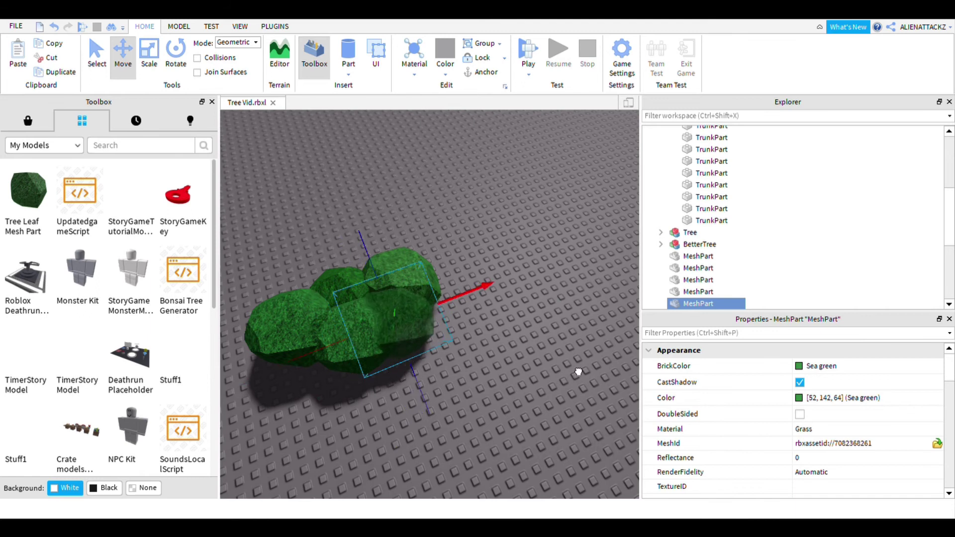
{"action": "left_click_drag", "start_coordinate": [560, 503], "coordinate": [542, 482]}
{"action": "right_click_drag", "start_coordinate": [542, 482], "coordinate": [567, 403]}
{"action": "scroll", "coordinate": [567, 403], "scroll_direction": "down", "scroll_amount": 3}
{"action": "left_click", "coordinate": [518, 363]}
{"action": "right_click_drag", "start_coordinate": [457, 271], "coordinate": [546, 398]}
{"action": "left_click", "coordinate": [508, 415]}
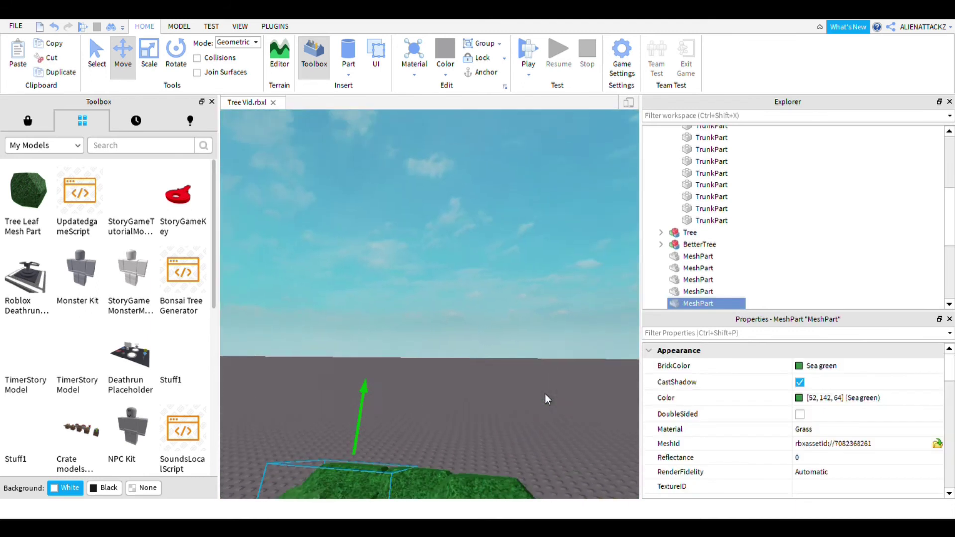
{"action": "scroll", "coordinate": [546, 397], "scroll_direction": "down", "scroll_amount": 2}
{"action": "right_click_drag", "start_coordinate": [480, 466], "coordinate": [509, 487]}
{"action": "scroll", "coordinate": [510, 486], "scroll_direction": "up", "scroll_amount": 2}
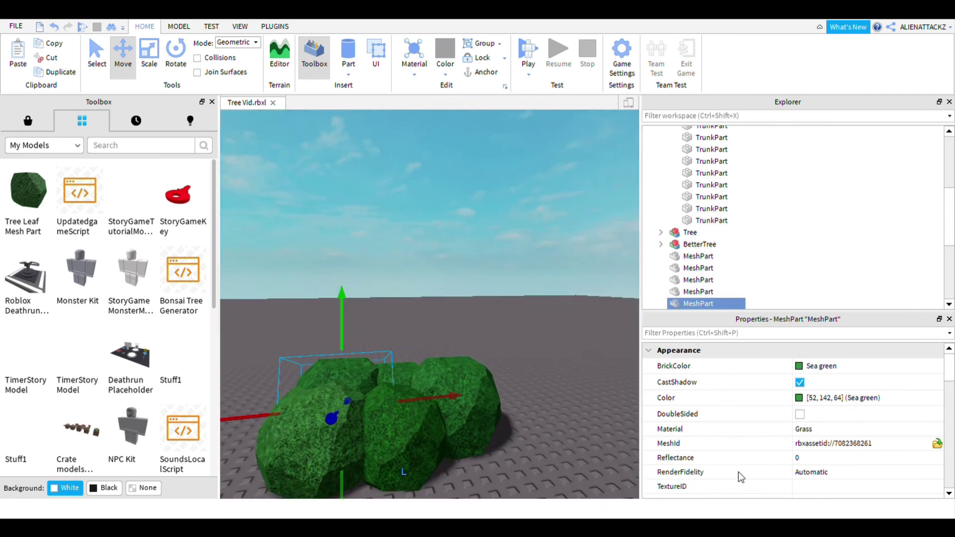
Step: Set the newest mesh's BrickColor to Bright green and rotate it to a different angle
{"action": "left_click", "coordinate": [821, 366]}
{"action": "left_click", "coordinate": [574, 317]}
{"action": "right_click_drag", "start_coordinate": [574, 317], "coordinate": [528, 302]}
{"action": "left_click", "coordinate": [471, 295]}
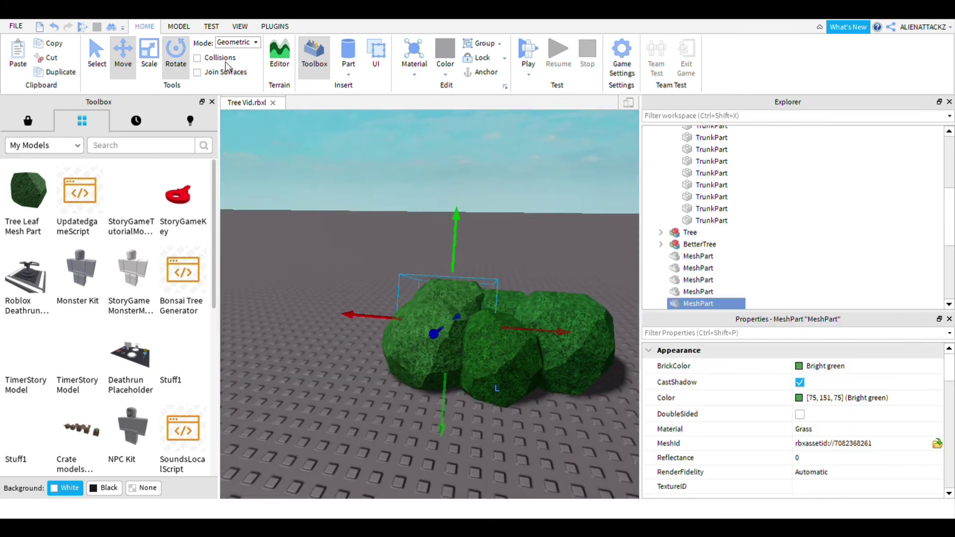
{"action": "left_click_drag", "start_coordinate": [617, 352], "coordinate": [575, 324]}
{"action": "left_click", "coordinate": [572, 295]}
{"action": "right_click_drag", "start_coordinate": [572, 295], "coordinate": [592, 307]}
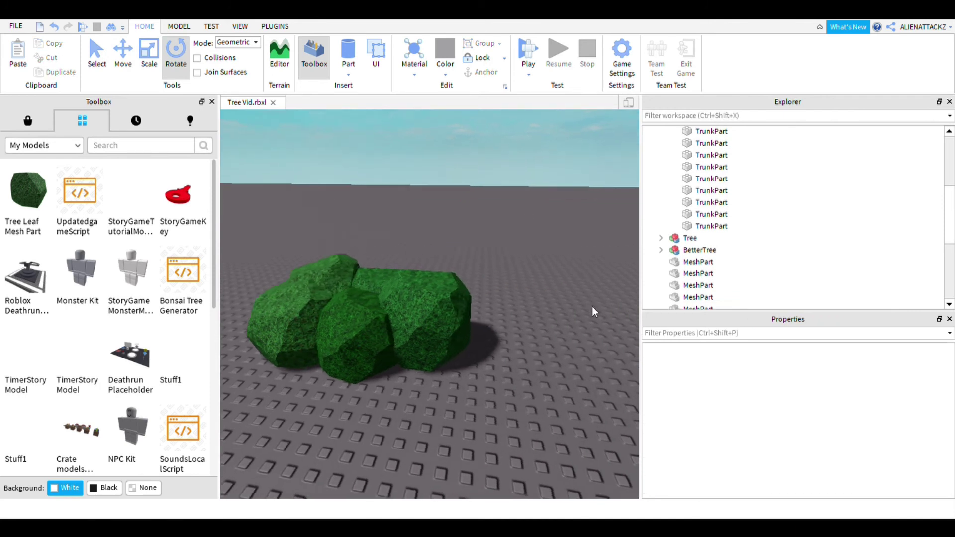
Step: Resize the Sea green mesh at the back of the cluster with the Scale tool
{"action": "scroll", "coordinate": [444, 344], "scroll_direction": "up", "scroll_amount": 2}
{"action": "left_click", "coordinate": [443, 344]}
{"action": "right_click_drag", "start_coordinate": [443, 331], "coordinate": [315, 173]}
{"action": "key", "text": "ctrl+3"}
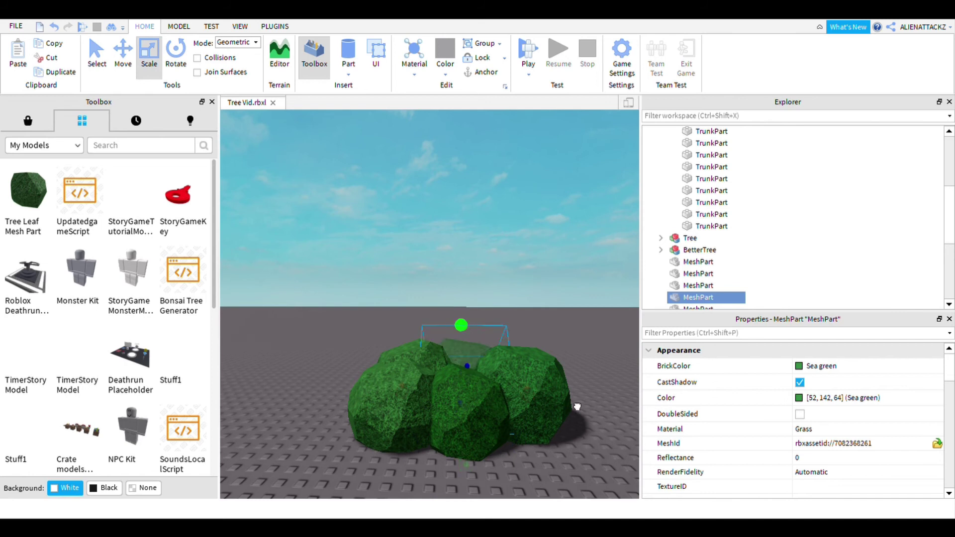
{"action": "scroll", "coordinate": [591, 415], "scroll_direction": "down", "scroll_amount": 2}
{"action": "scroll", "coordinate": [512, 324], "scroll_direction": "up", "scroll_amount": 5}
{"action": "scroll", "coordinate": [497, 352], "scroll_direction": "down", "scroll_amount": 1}
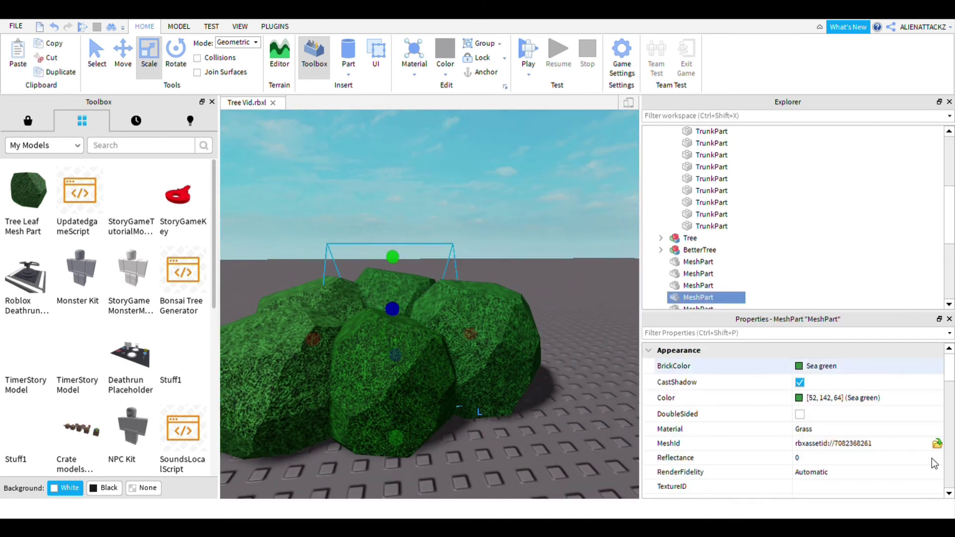
Step: Pick a different BrickColor for the back mesh of the cluster and deselect it
{"action": "left_click", "coordinate": [846, 367]}
{"action": "left_click", "coordinate": [865, 437]}
{"action": "left_click", "coordinate": [635, 272]}
Step: Look over the leaf cluster from several angles and distances to check its shape and colours
{"action": "scroll", "coordinate": [635, 271], "scroll_direction": "down", "scroll_amount": 4}
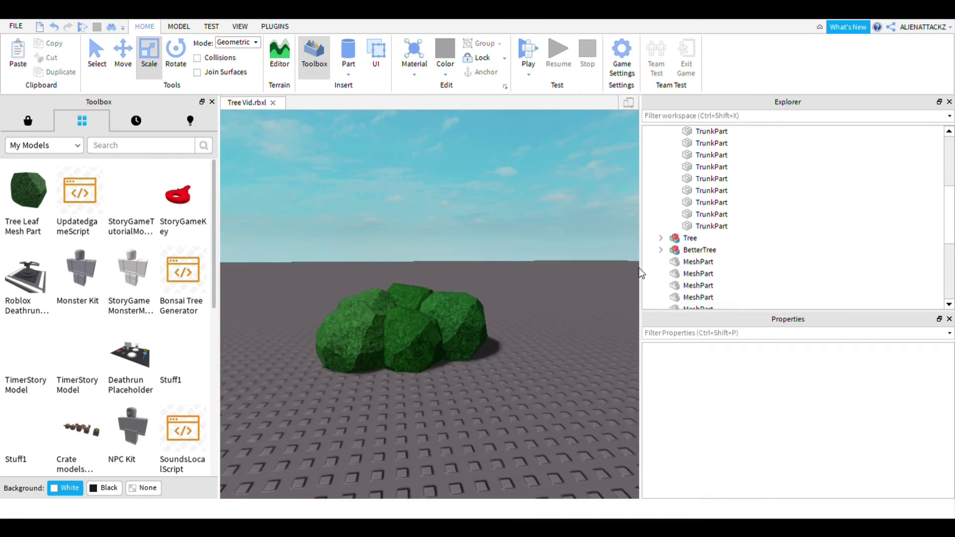
{"action": "scroll", "coordinate": [633, 270], "scroll_direction": "up", "scroll_amount": 1}
{"action": "right_click_drag", "start_coordinate": [627, 271], "coordinate": [617, 318]}
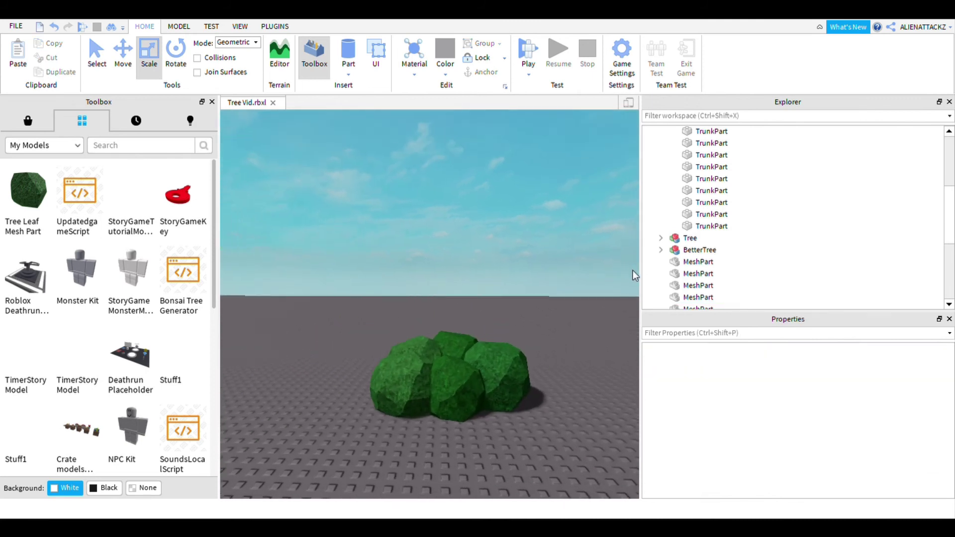
{"action": "scroll", "coordinate": [618, 318], "scroll_direction": "up", "scroll_amount": 3}
{"action": "scroll", "coordinate": [618, 318], "scroll_direction": "down", "scroll_amount": 2}
{"action": "left_click", "coordinate": [443, 363]}
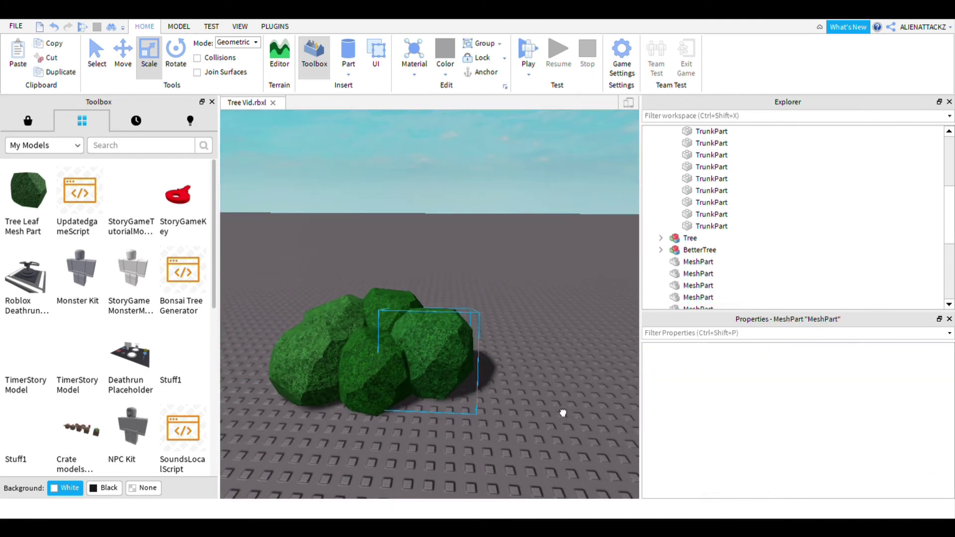
{"action": "left_click", "coordinate": [633, 246]}
{"action": "scroll", "coordinate": [628, 231], "scroll_direction": "up", "scroll_amount": 2}
{"action": "right_click_drag", "start_coordinate": [629, 234], "coordinate": [629, 353]}
{"action": "scroll", "coordinate": [625, 233], "scroll_direction": "down", "scroll_amount": 3}
{"action": "scroll", "coordinate": [642, 339], "scroll_direction": "down", "scroll_amount": 3}
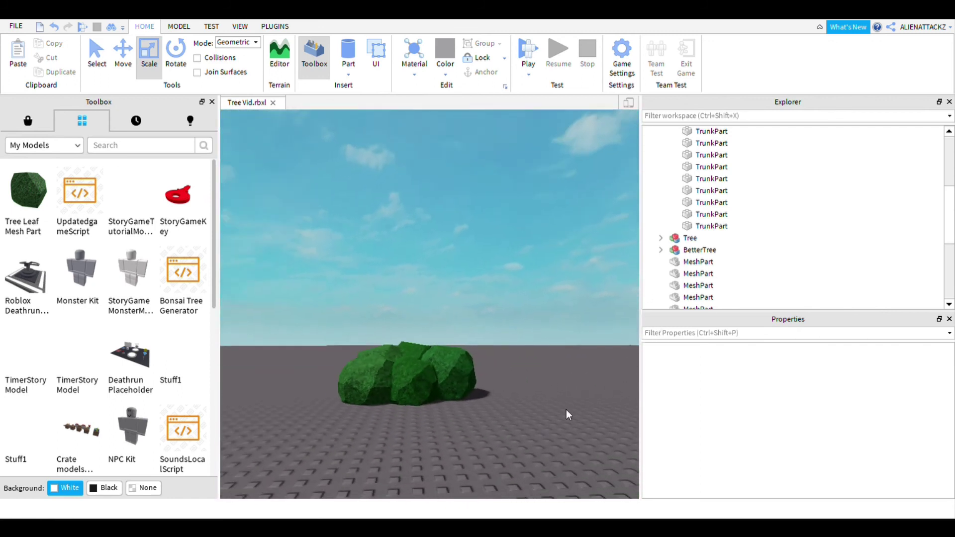
Step: Rename the five loose MeshParts that form the bush to BushPart and deselect them
{"action": "scroll", "coordinate": [881, 301], "scroll_direction": "down", "scroll_amount": 3}
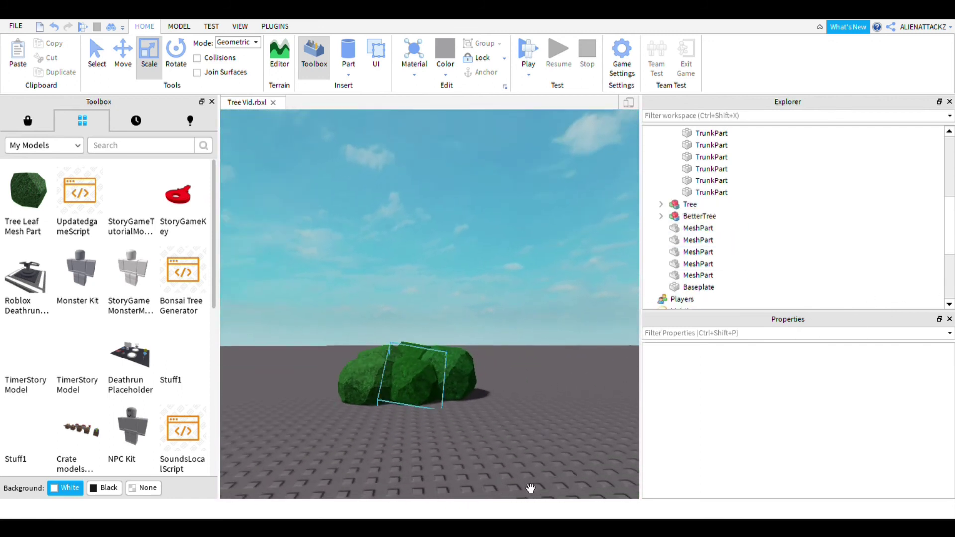
{"action": "left_click", "coordinate": [688, 228]}
{"action": "left_click", "coordinate": [693, 275], "text": "shift"}
{"action": "scroll", "coordinate": [697, 374], "scroll_direction": "down", "scroll_amount": 3}
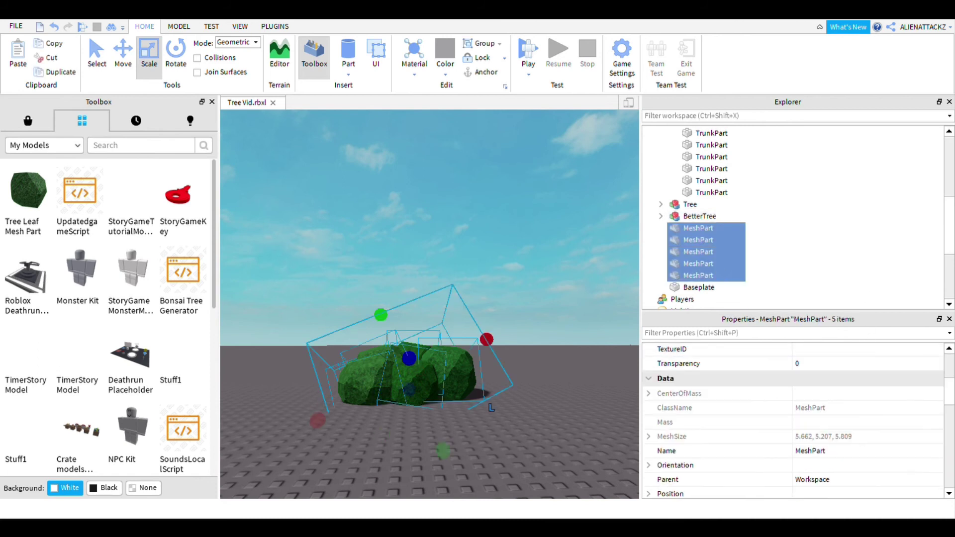
{"action": "left_click", "coordinate": [810, 451]}
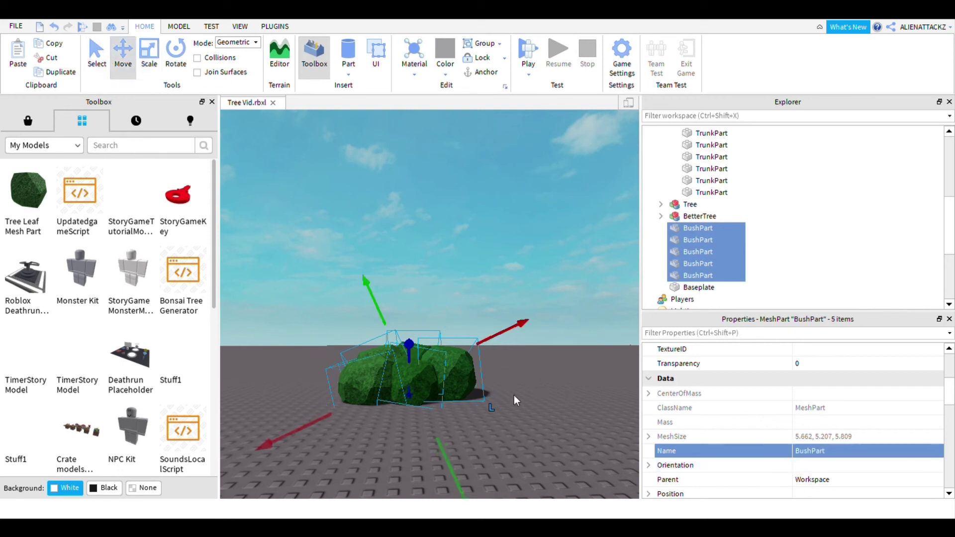
{"action": "left_click", "coordinate": [483, 390]}
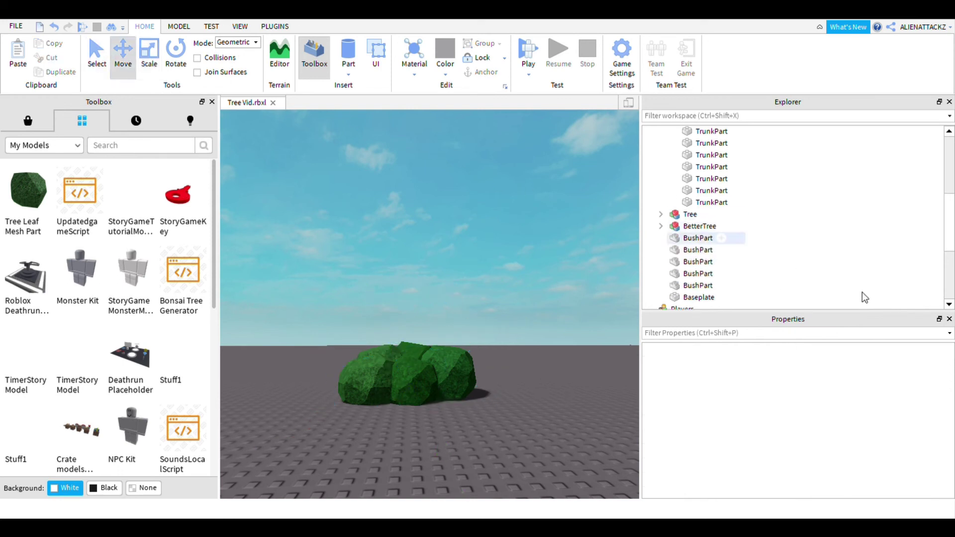
Step: Select all five BushParts together and anchor them
{"action": "left_click", "coordinate": [699, 239]}
{"action": "left_click", "coordinate": [698, 285], "text": "shift"}
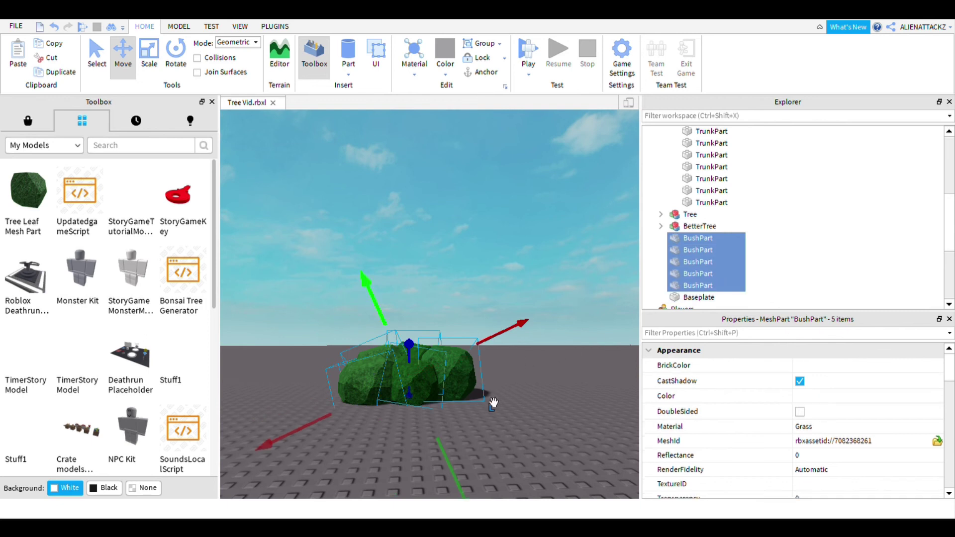
{"action": "key", "text": "s"}
{"action": "left_click", "coordinate": [555, 291]}
{"action": "key", "text": "w"}
{"action": "right_click_drag", "start_coordinate": [560, 289], "coordinate": [568, 295]}
{"action": "key", "text": "s"}
{"action": "left_click", "coordinate": [698, 238]}
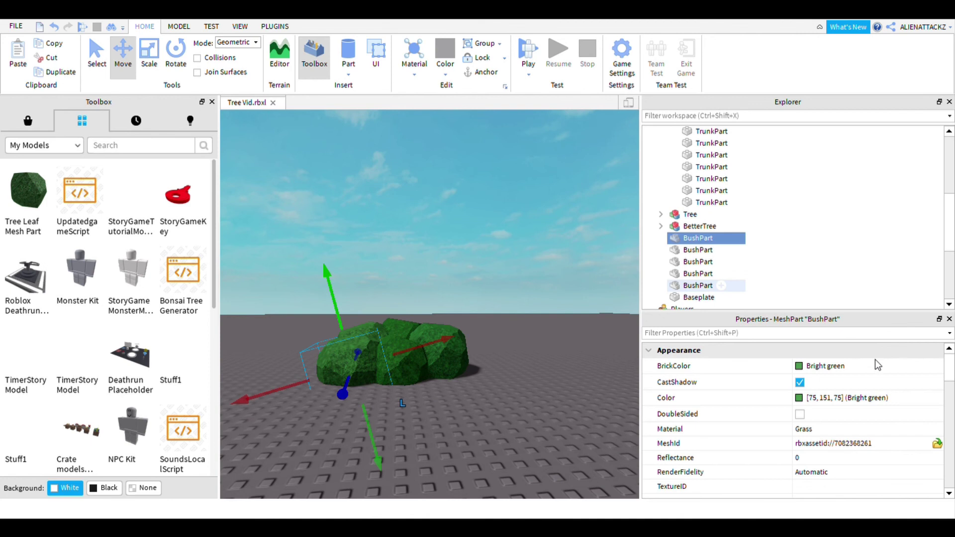
{"action": "left_click", "coordinate": [698, 286], "text": "shift"}
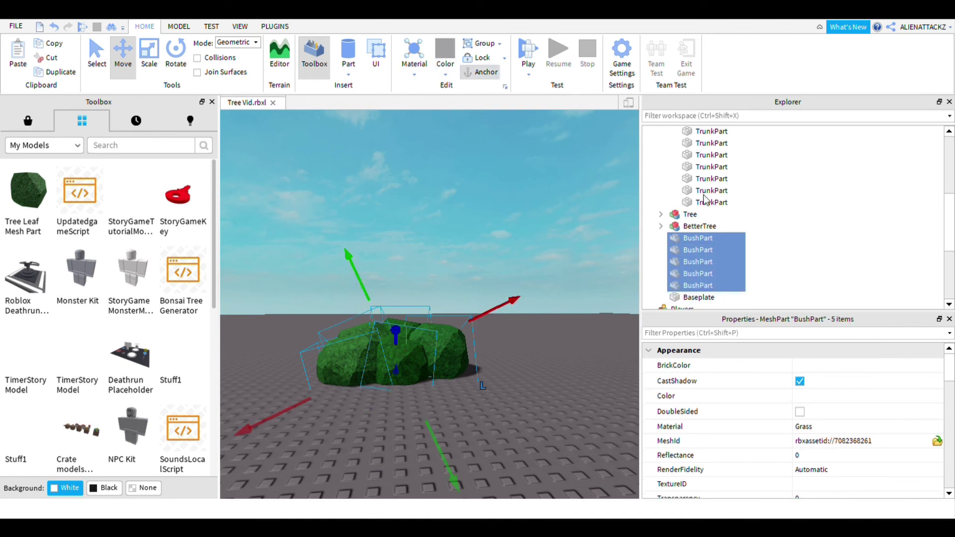
Step: Turn off CanCollide for the five BushParts and clear the selection
{"action": "scroll", "coordinate": [697, 405], "scroll_direction": "down", "scroll_amount": 10}
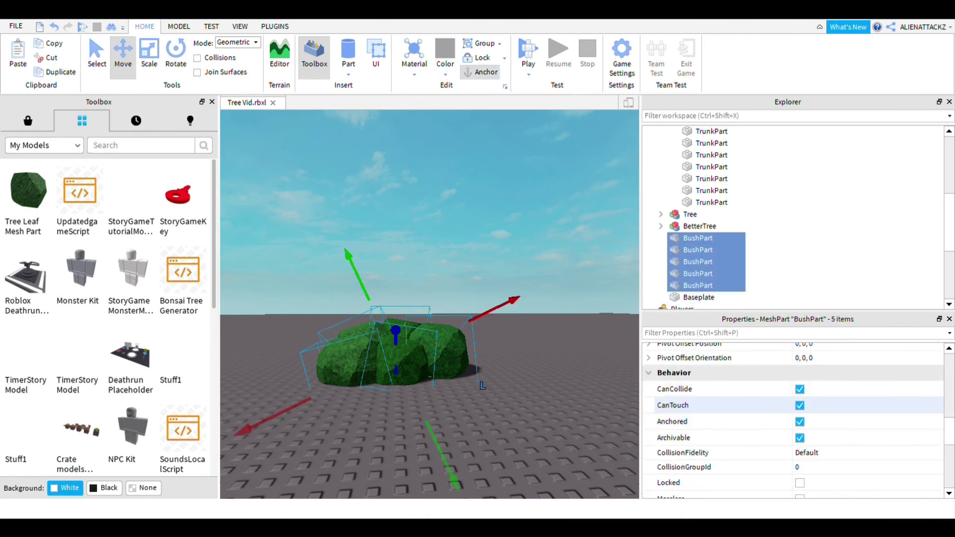
{"action": "left_click", "coordinate": [799, 389]}
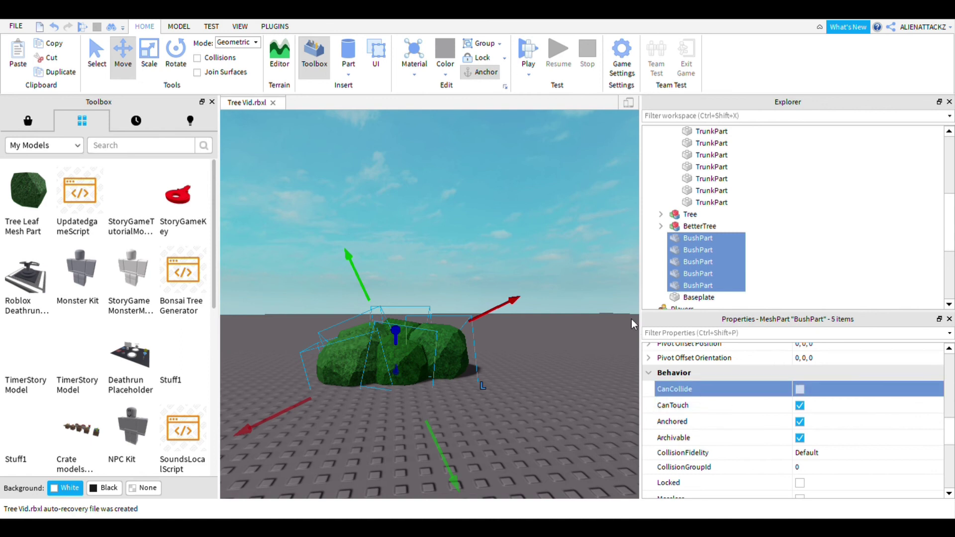
{"action": "left_click", "coordinate": [587, 275]}
Step: Start a playtest of the place with the tree and bush
{"action": "scroll", "coordinate": [586, 275], "scroll_direction": "up", "scroll_amount": 2}
{"action": "right_click_drag", "start_coordinate": [586, 275], "coordinate": [586, 286]}
{"action": "scroll", "coordinate": [586, 286], "scroll_direction": "down", "scroll_amount": 4}
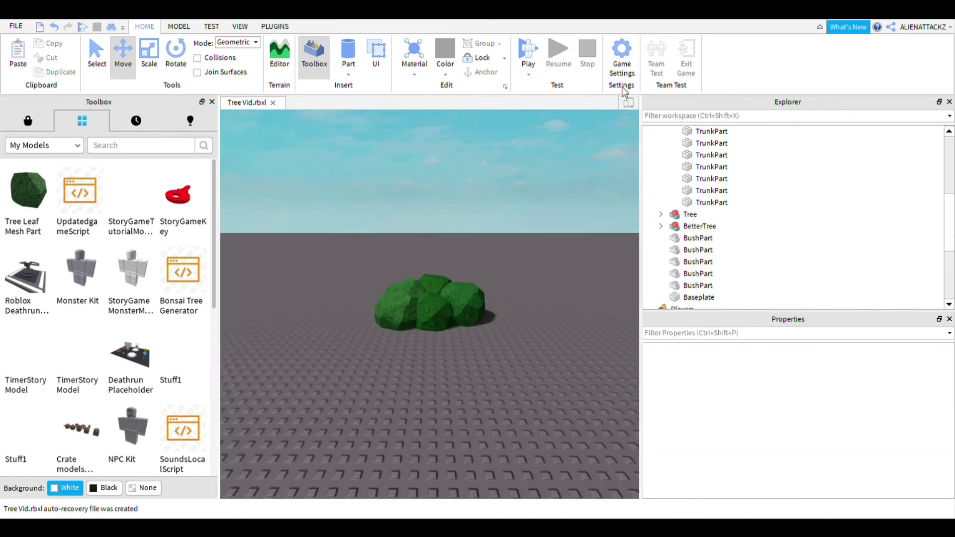
{"action": "key", "text": "w"}
{"action": "key", "text": "d"}
{"action": "key", "text": "F5"}
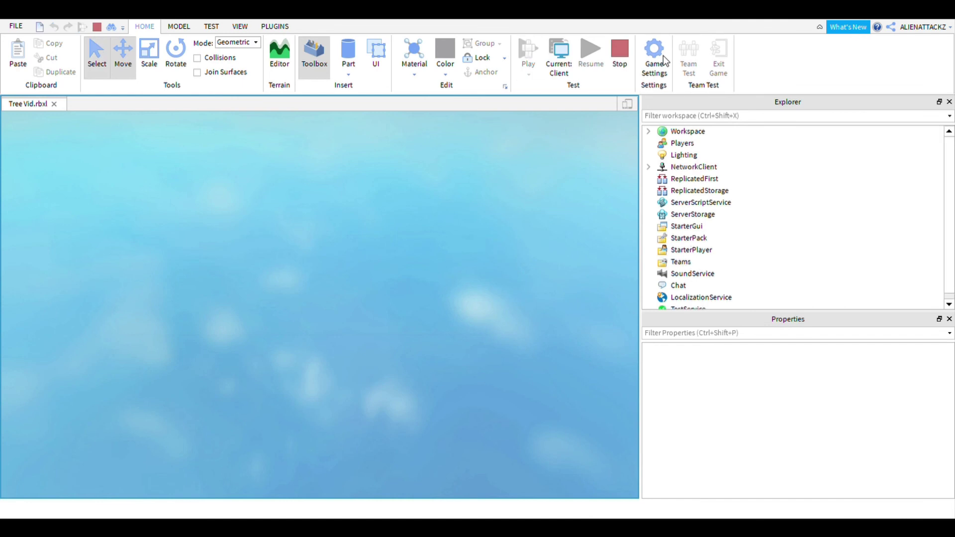
{"action": "key", "text": "w"}
{"action": "key", "text": "d"}
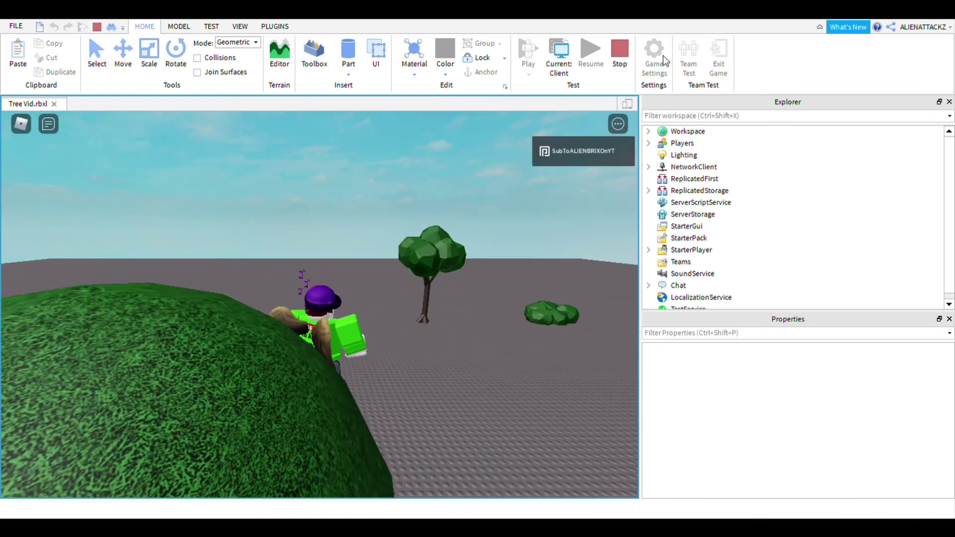
Step: Walk and jump the character across the baseplate towards the tree and the bush
{"action": "key", "text": "w"}
{"action": "key", "text": "a"}
{"action": "right_click_drag", "start_coordinate": [423, 157], "coordinate": [309, 143]}
{"action": "key", "text": "w"}
{"action": "mouse_move", "coordinate": [331, 193]}
{"action": "right_mouse_down"}
{"action": "mouse_move", "coordinate": [439, 271]}
{"action": "mouse_move", "coordinate": [312, 177]}
{"action": "mouse_move", "coordinate": [299, 211]}
{"action": "mouse_move", "coordinate": [337, 196]}
{"action": "right_mouse_up"}
{"action": "key", "text": "s"}
{"action": "key", "text": "w"}
{"action": "right_click_drag", "start_coordinate": [407, 195], "coordinate": [402, 186]}
{"action": "key", "text": "space"}
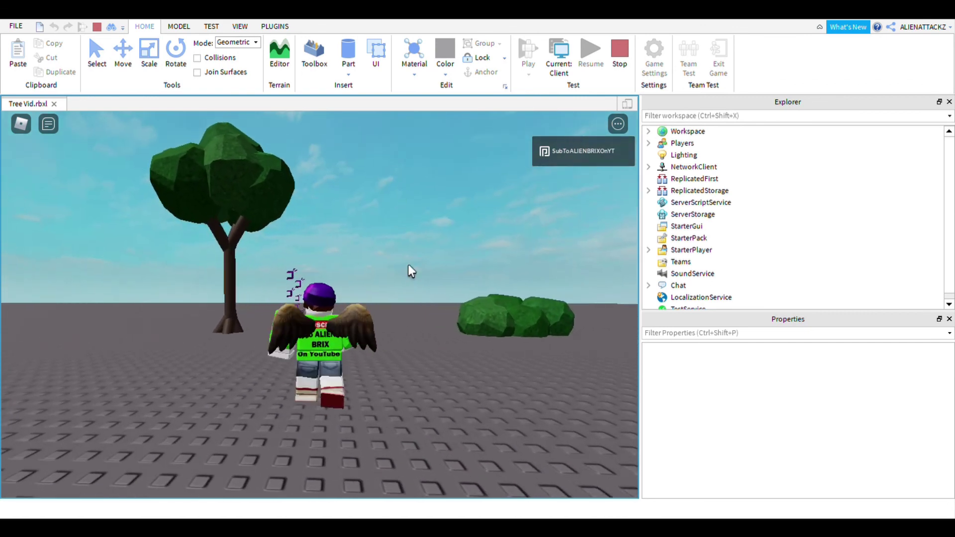
Step: Walk the character through the bush to test its collision, and end the playtest
{"action": "key", "text": "w"}
{"action": "right_click_drag", "start_coordinate": [462, 271], "coordinate": [462, 272]}
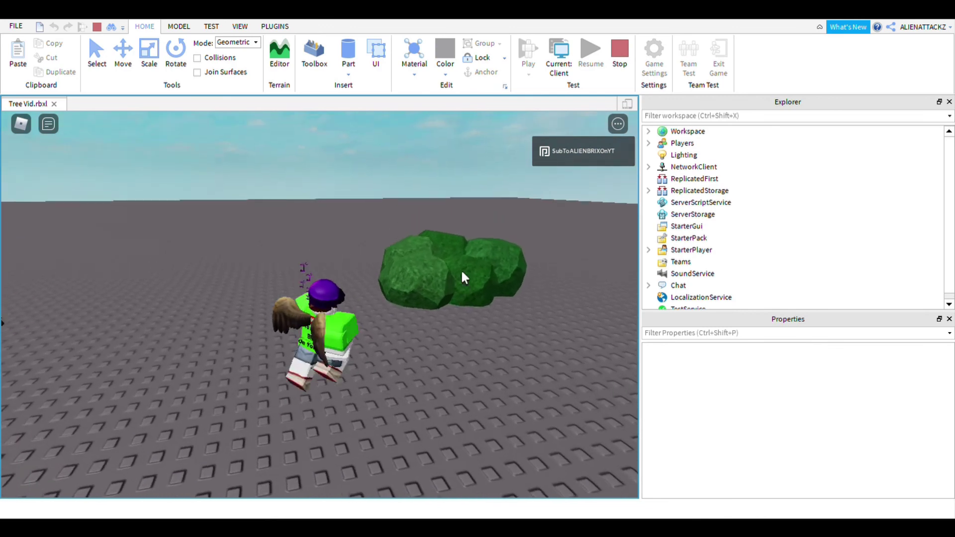
{"action": "key", "text": "w"}
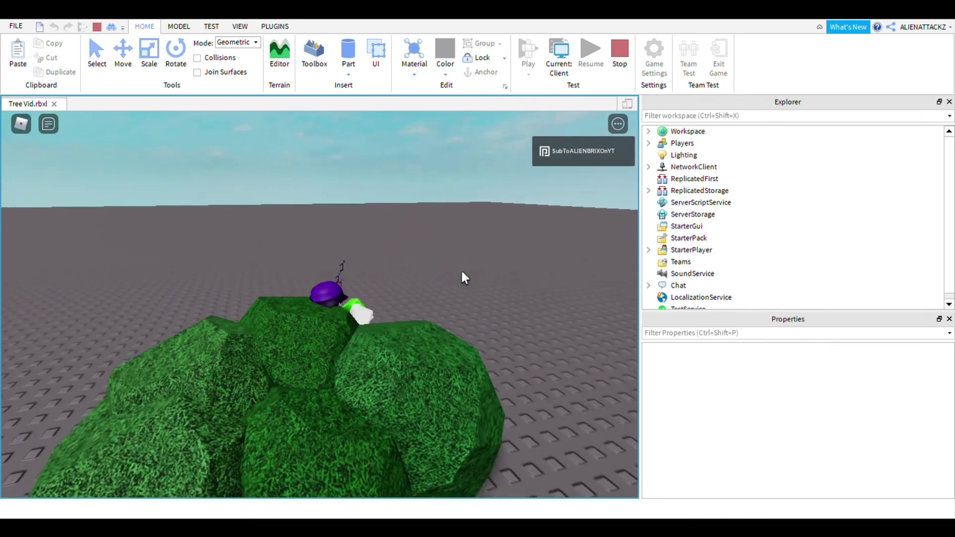
{"action": "key", "text": "s"}
{"action": "key", "text": "w"}
{"action": "right_click_drag", "start_coordinate": [462, 272], "coordinate": [462, 272]}
{"action": "key", "text": "space"}
{"action": "key", "text": "s"}
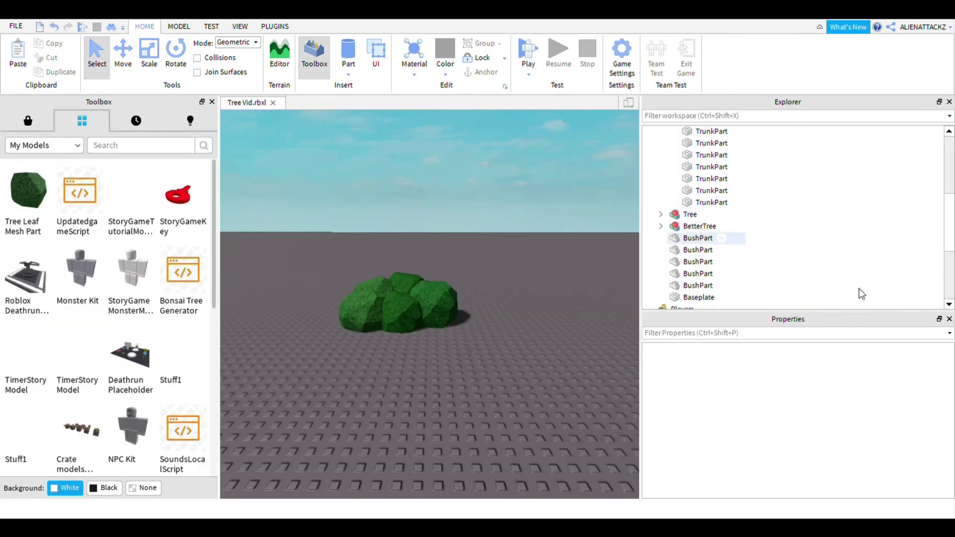
Step: Group the five BushParts into one model and name it Bush
{"action": "left_click", "coordinate": [698, 238]}
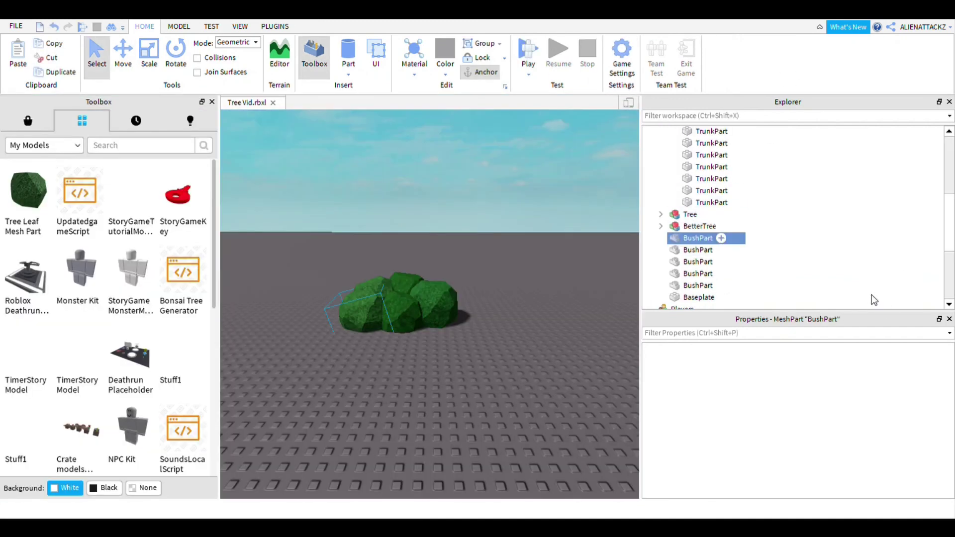
{"action": "left_click", "coordinate": [698, 285], "text": "shift"}
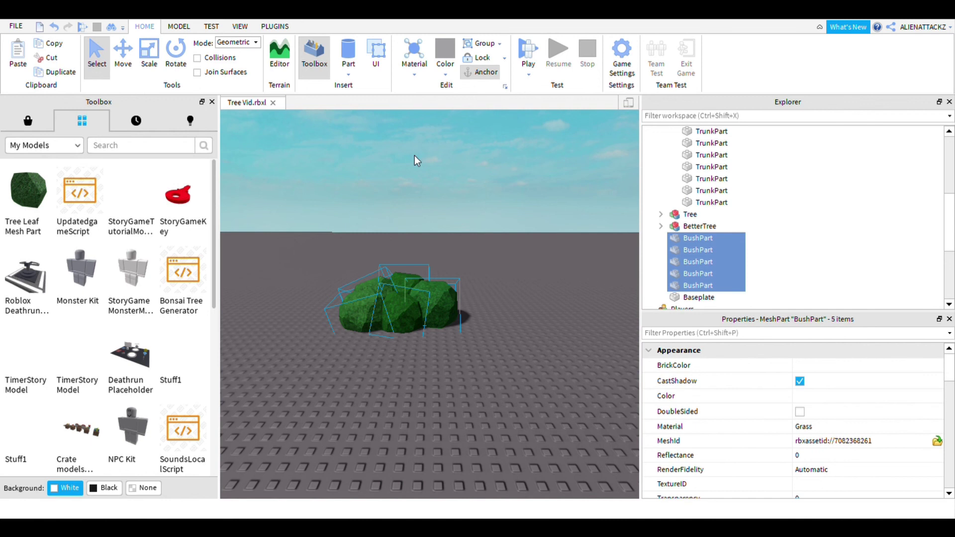
{"action": "key", "text": "ctrl+g"}
{"action": "left_click", "coordinate": [816, 411]}
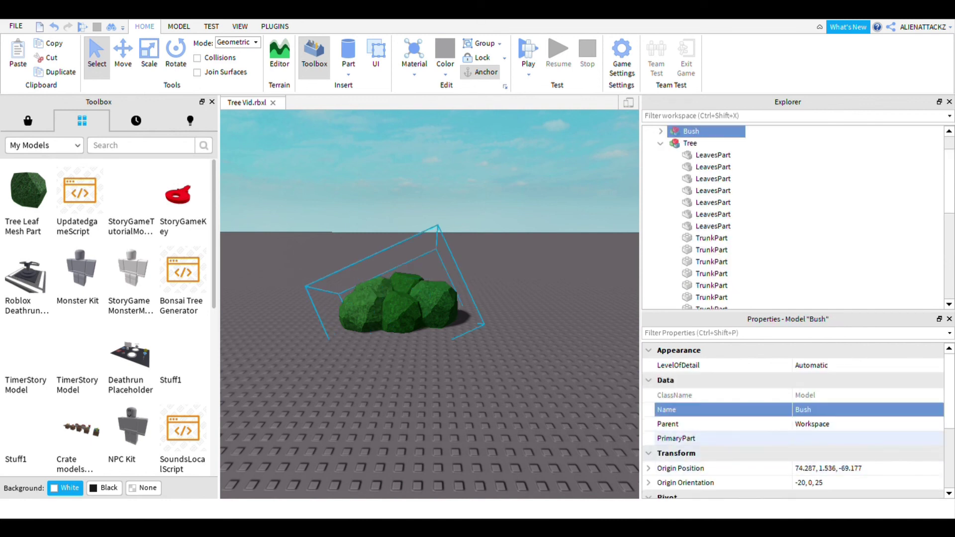
Step: Scale the Bush model down slightly and deselect it
{"action": "left_click_drag", "start_coordinate": [498, 329], "coordinate": [503, 306]}
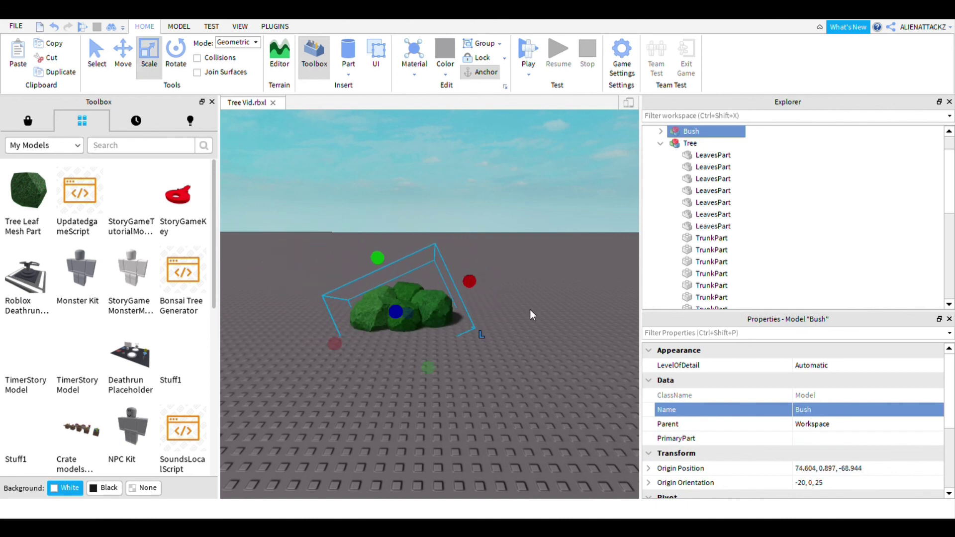
{"action": "left_click", "coordinate": [590, 263]}
Step: Close the Toolbox and look over the tree and the bush side by side from a distance
{"action": "right_click_drag", "start_coordinate": [581, 251], "coordinate": [571, 269]}
{"action": "scroll", "coordinate": [572, 268], "scroll_direction": "down", "scroll_amount": 2}
{"action": "scroll", "coordinate": [452, 257], "scroll_direction": "up", "scroll_amount": 2}
{"action": "right_click_drag", "start_coordinate": [573, 318], "coordinate": [569, 369]}
{"action": "scroll", "coordinate": [570, 369], "scroll_direction": "down", "scroll_amount": 3}
{"action": "left_click", "coordinate": [212, 102]}
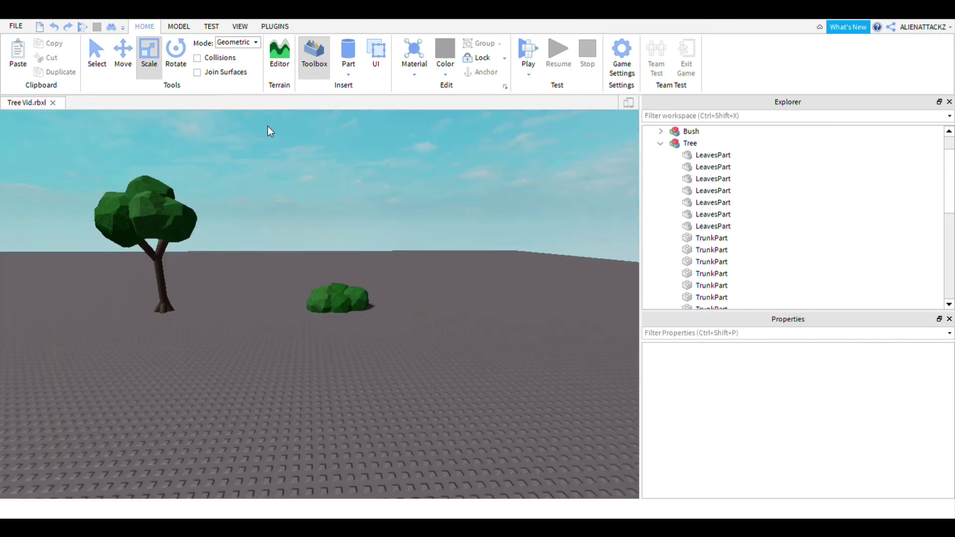
{"action": "right_click_drag", "start_coordinate": [497, 269], "coordinate": [498, 267]}
{"action": "right_click_drag", "start_coordinate": [448, 342], "coordinate": [440, 349]}
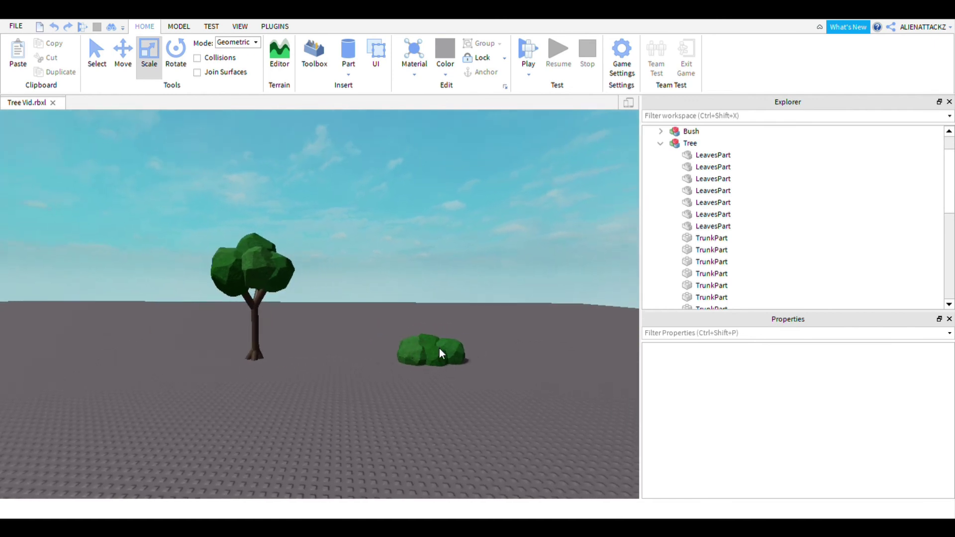